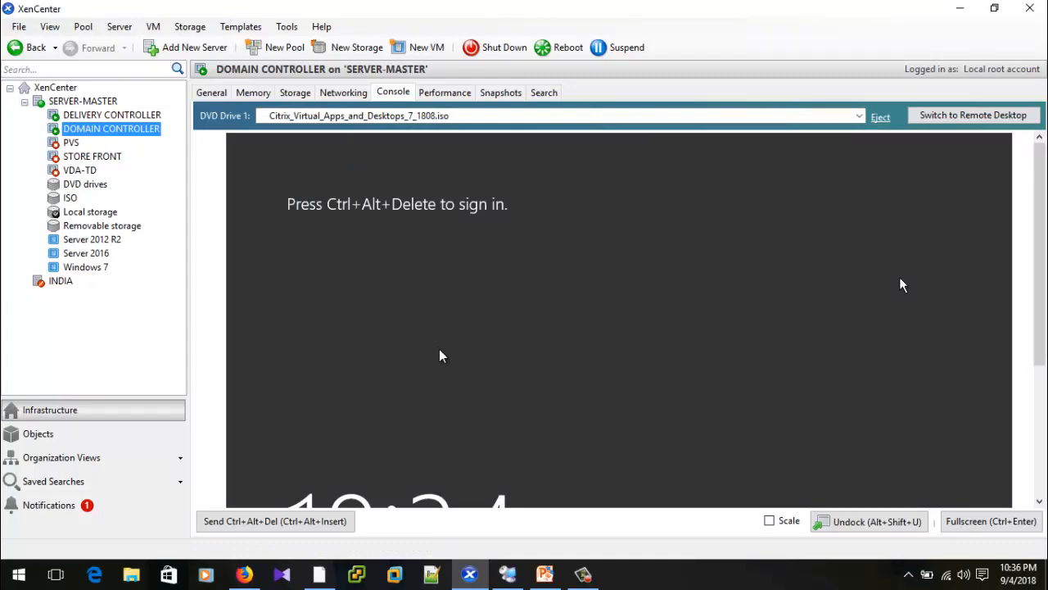
Switch to the remote desktop session of the domain controller and open the CVAD 1808 CD drive in File Explorer.
click(510, 576)
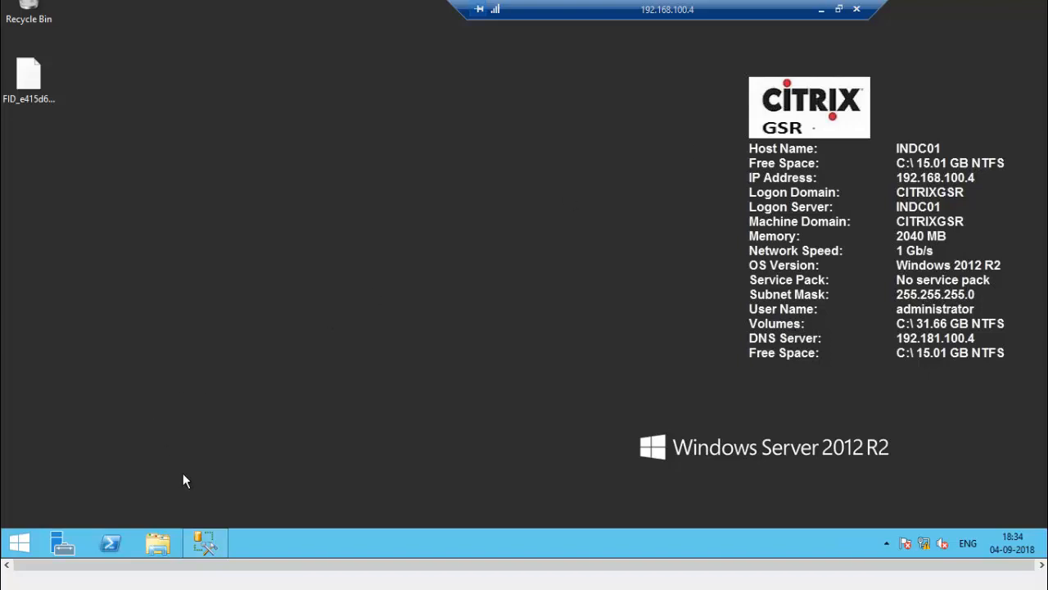
mouse_move(205, 539)
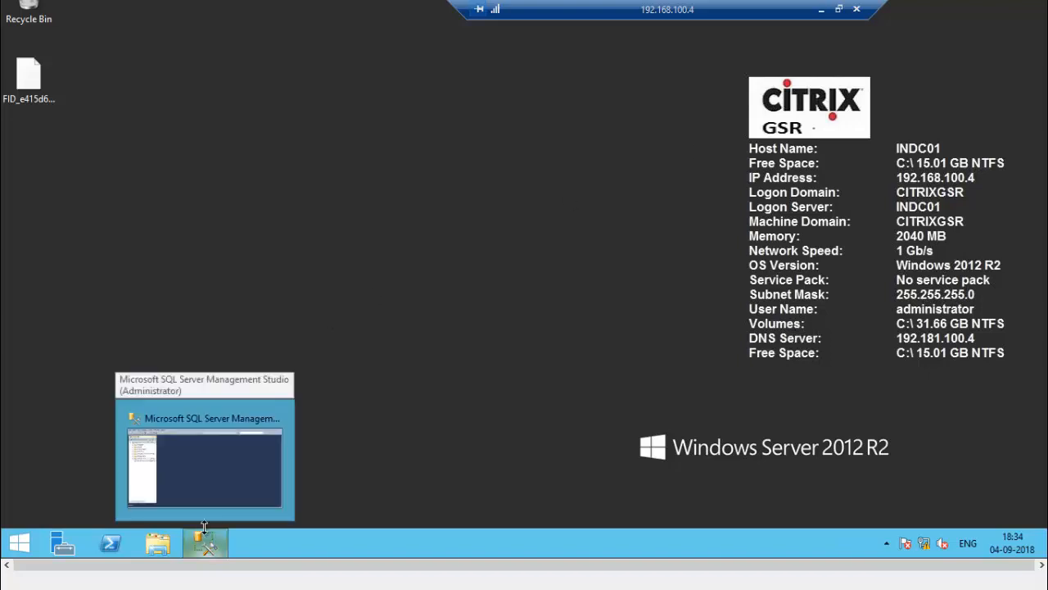
click(158, 543)
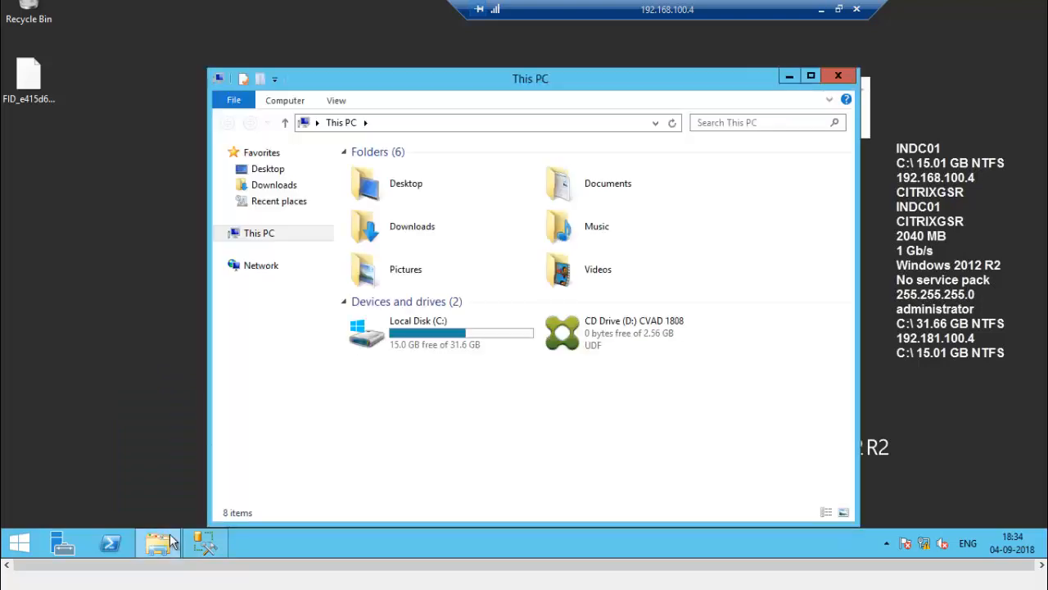
right_click(602, 351)
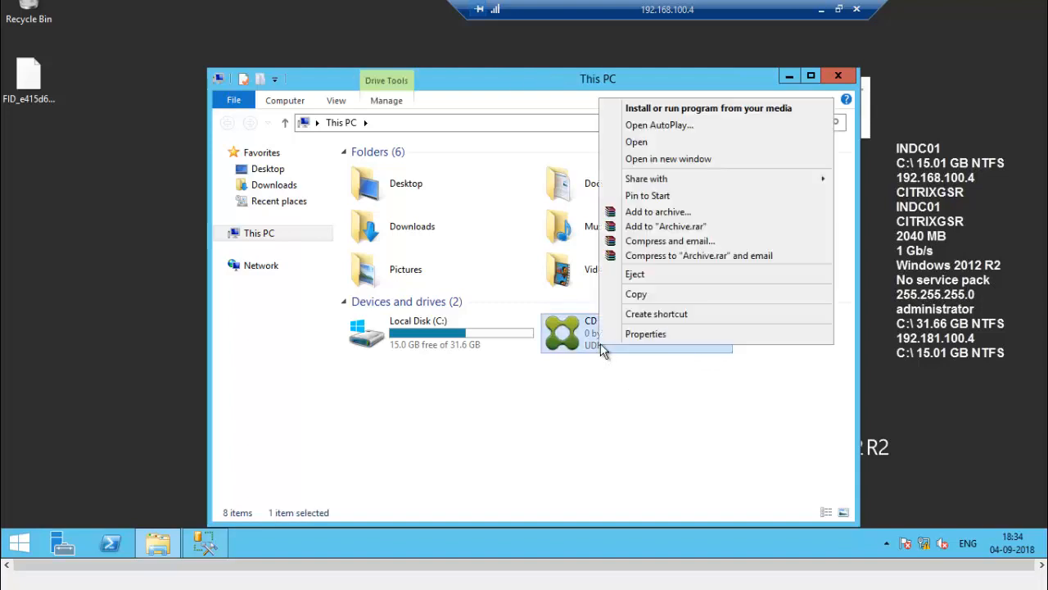
click(625, 144)
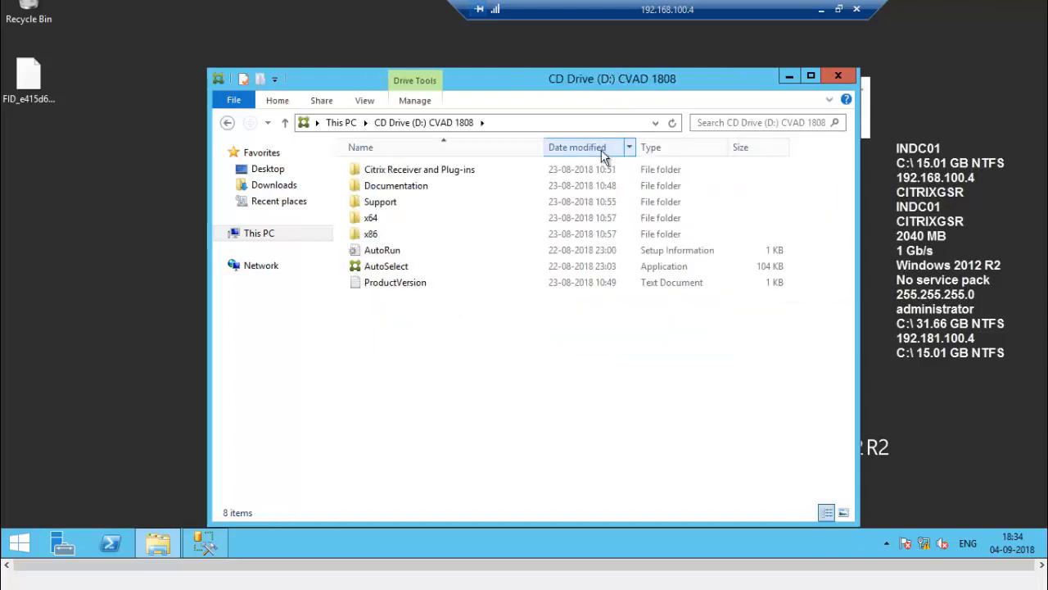
Launch the CitrixLicensing application from the x64 Licensing folder of the installation media.
double_click(371, 235)
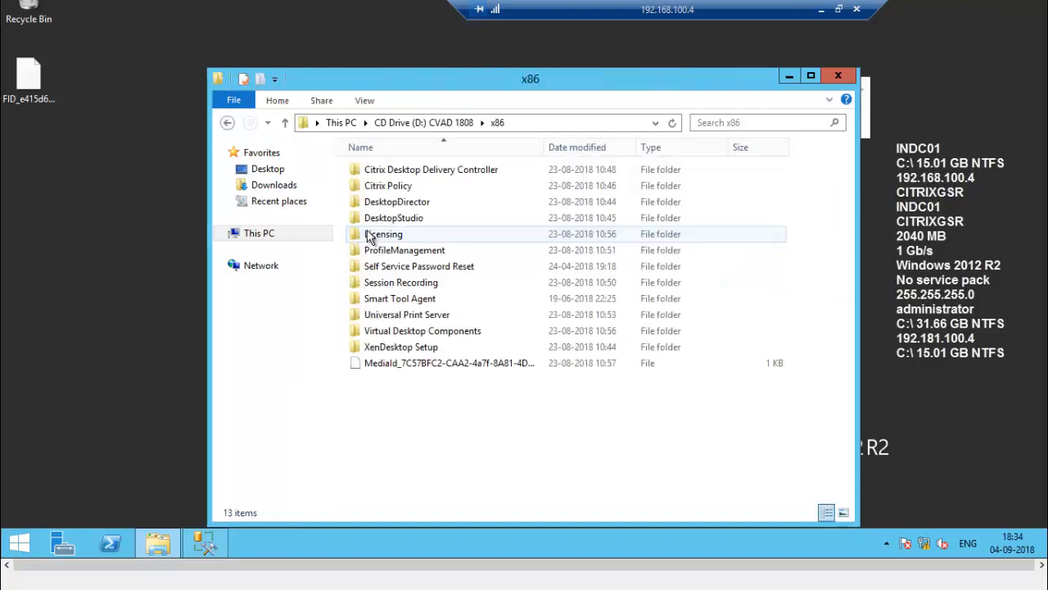
click(228, 123)
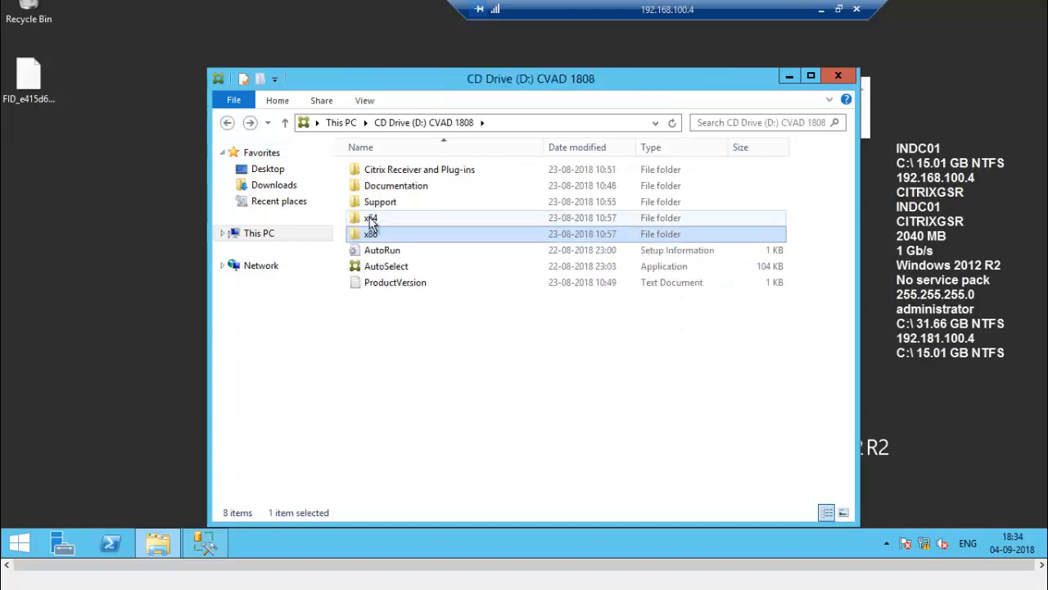
double_click(371, 218)
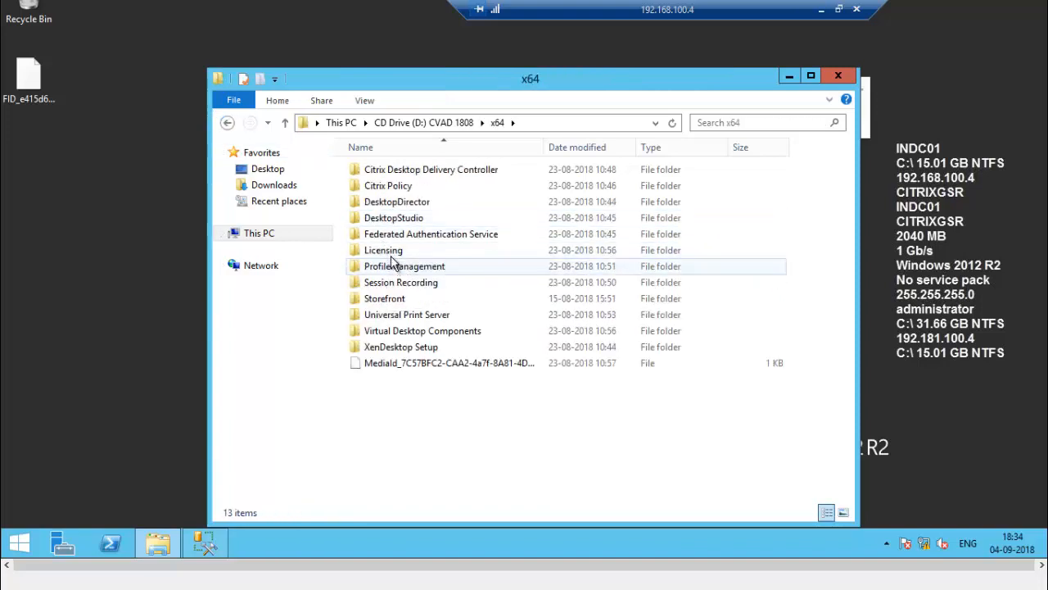
double_click(388, 251)
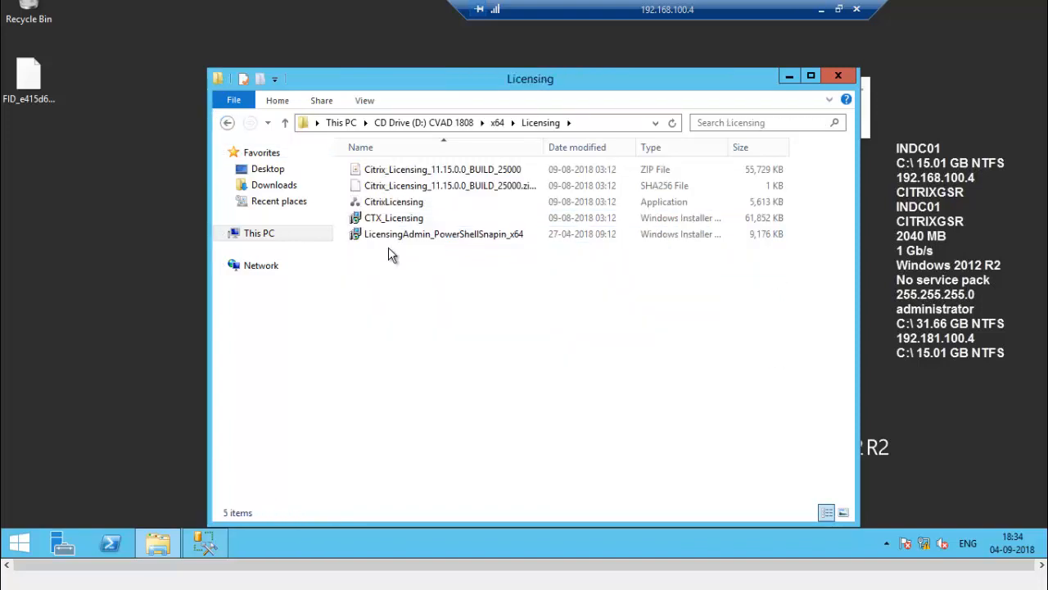
click(385, 205)
right_click(383, 202)
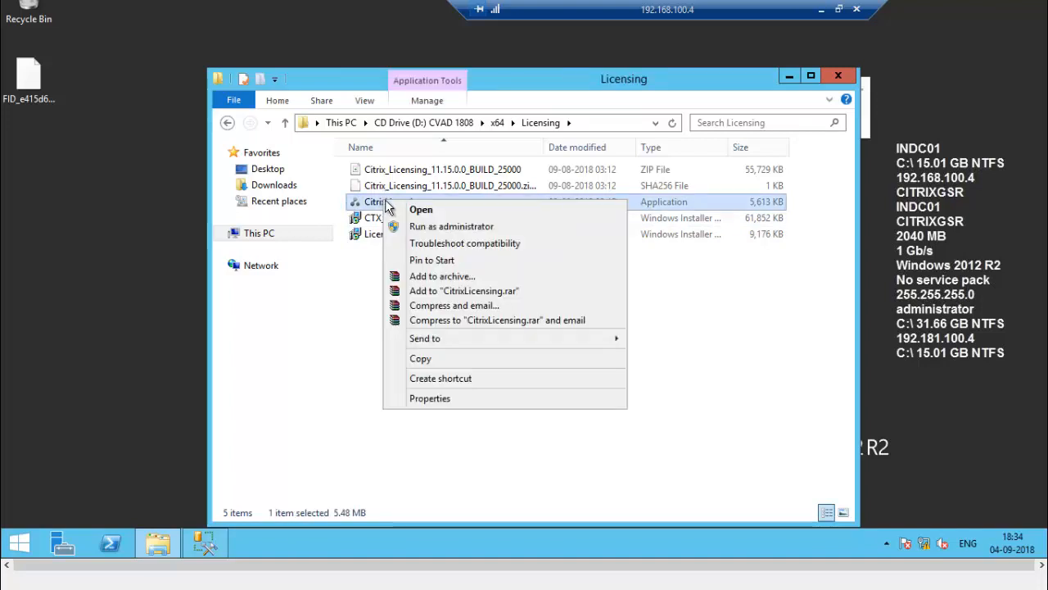
click(410, 211)
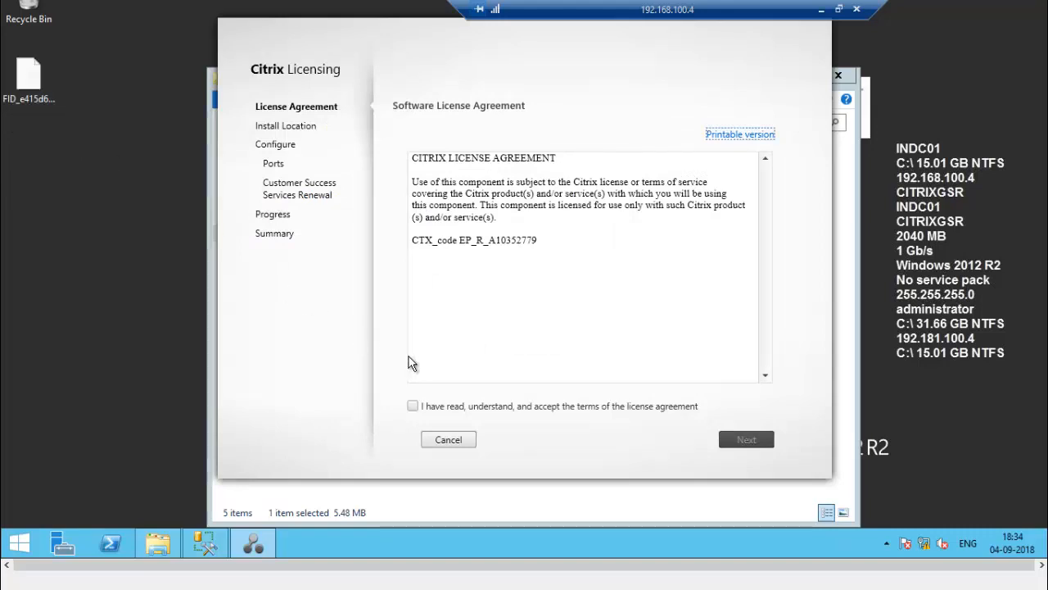
Accept the license agreement and install Citrix Licensing with the default location and ports, using the manual check for Customer Success Services renewal licenses.
click(413, 405)
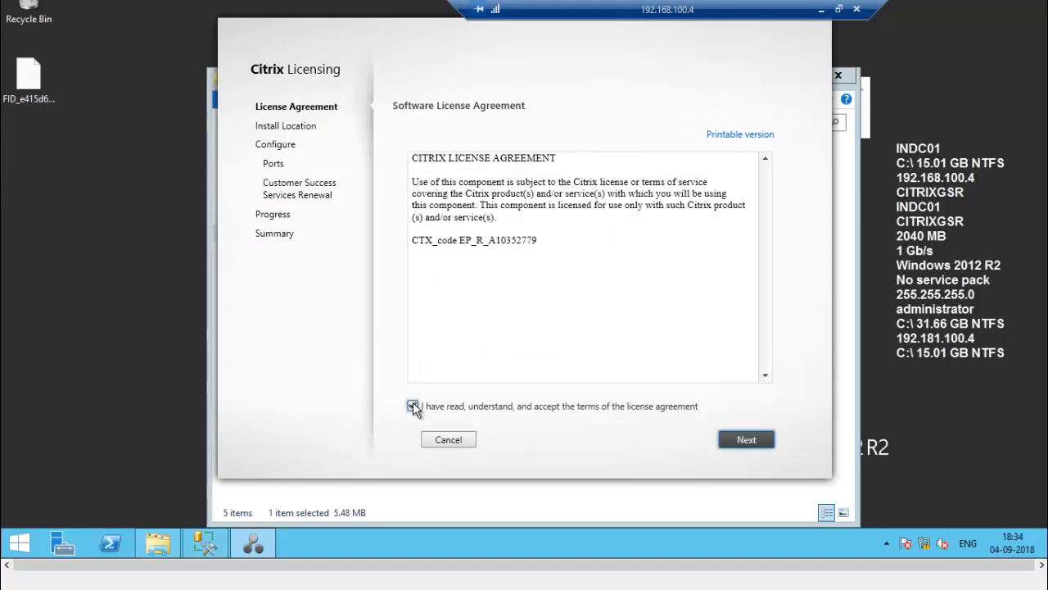
click(743, 439)
click(742, 439)
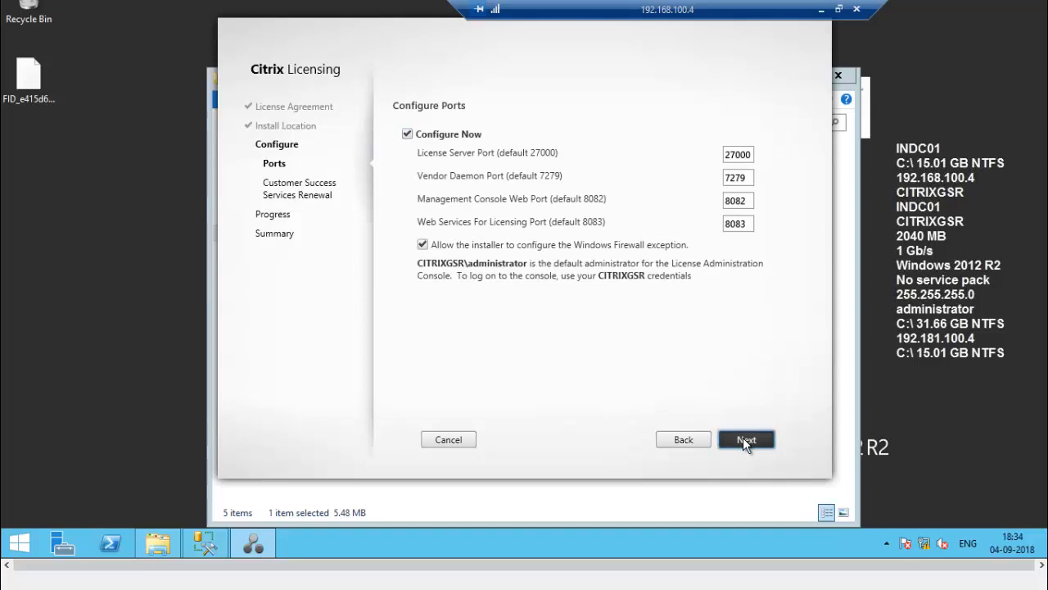
click(743, 439)
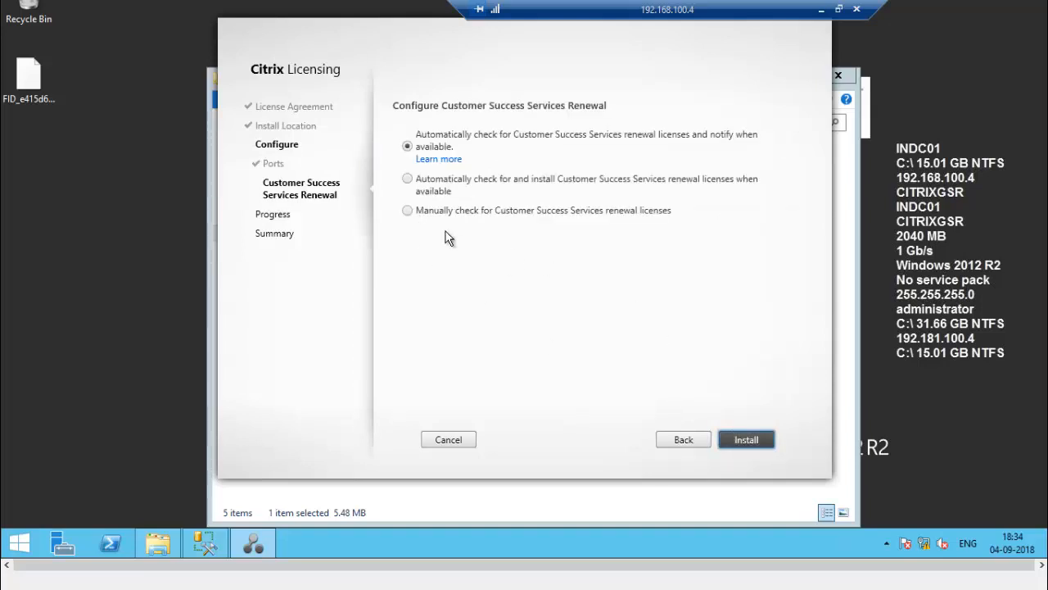
click(425, 206)
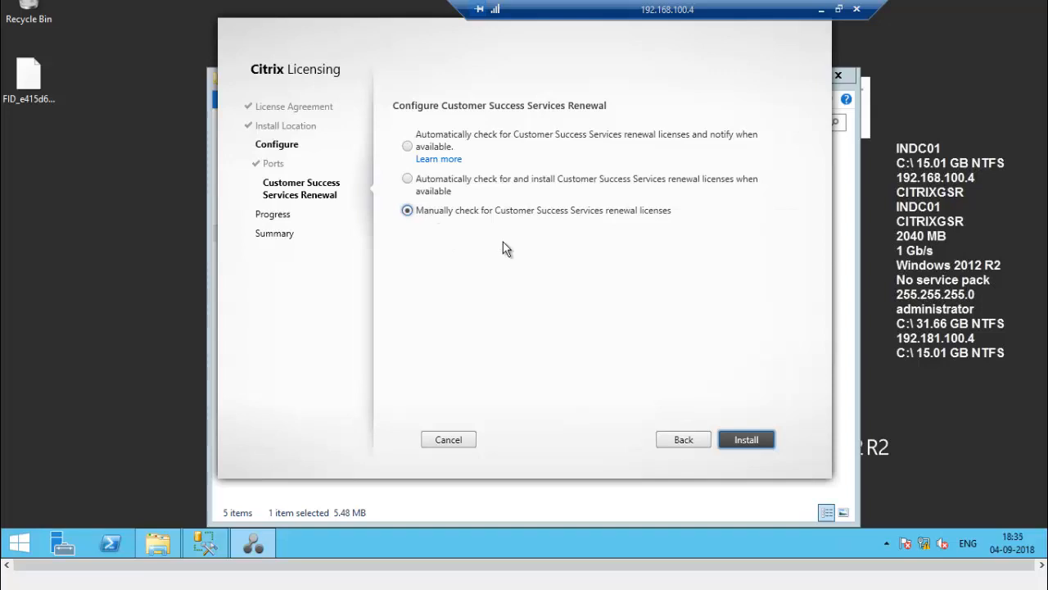
click(762, 441)
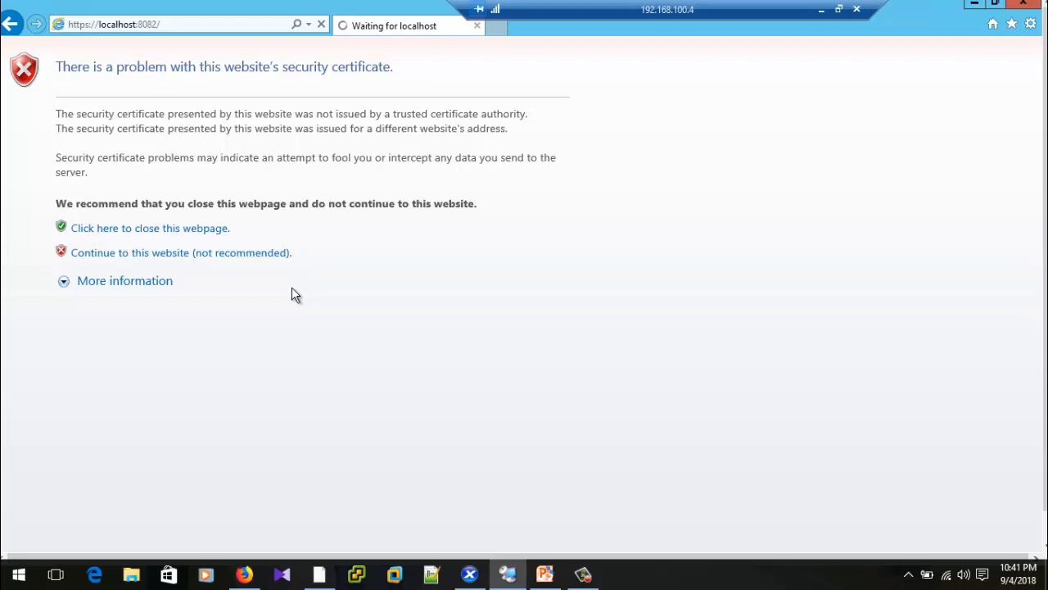
click(821, 9)
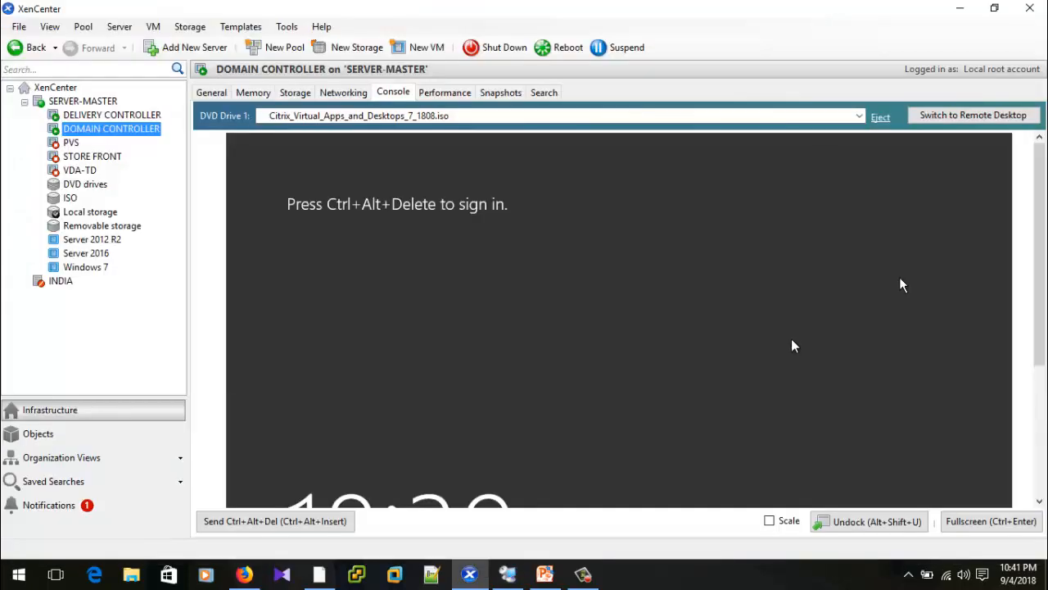
click(586, 573)
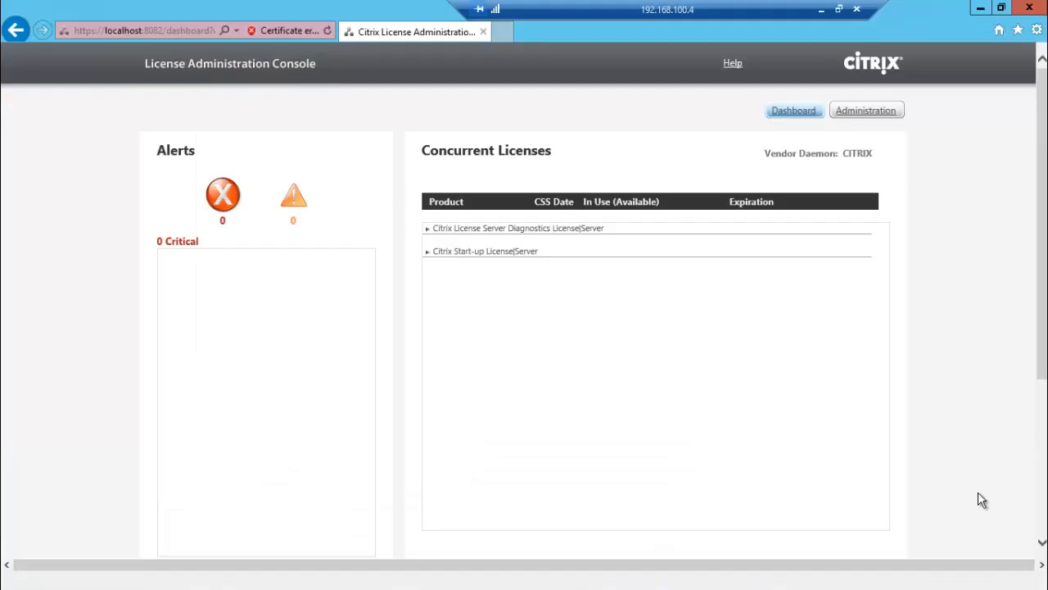
Log on to the console's Administration area as CITRIXGSR\administrator with the account password, and dismiss the offer to store the password.
click(866, 110)
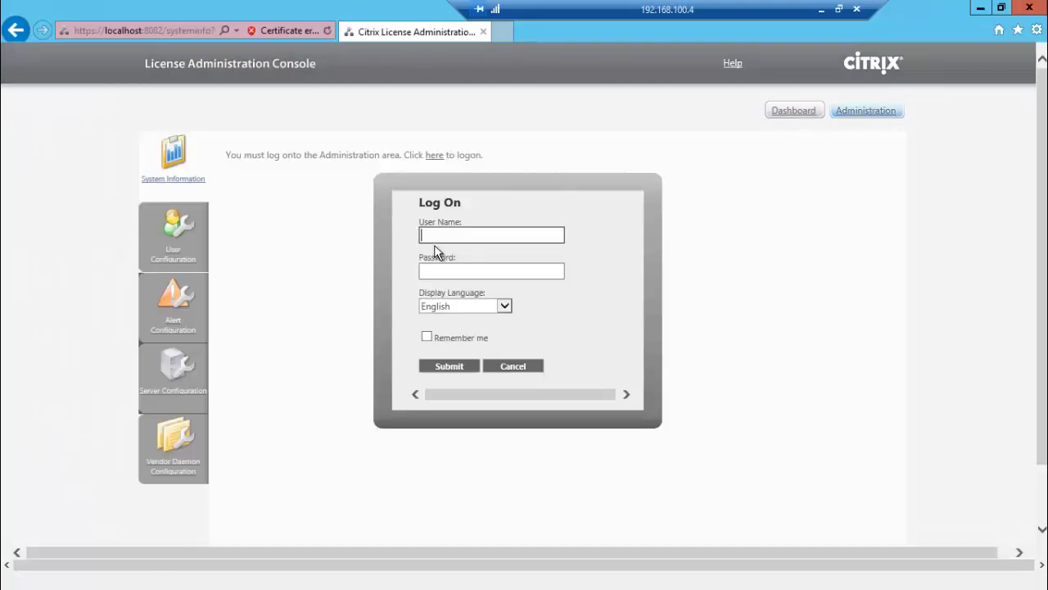
text(CITRIXGSR\)
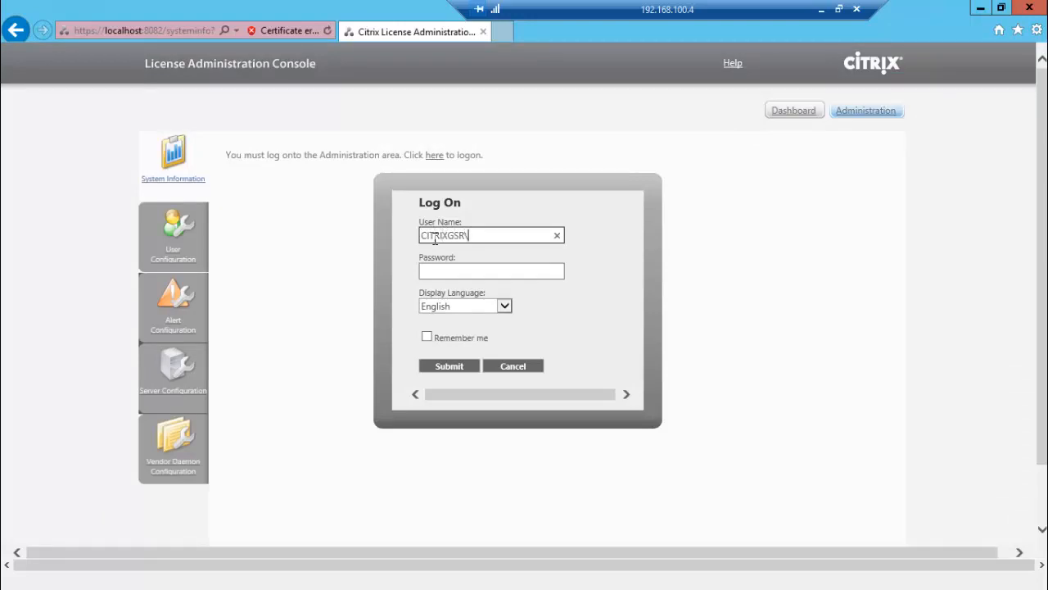
text(administrator)
key(Tab)
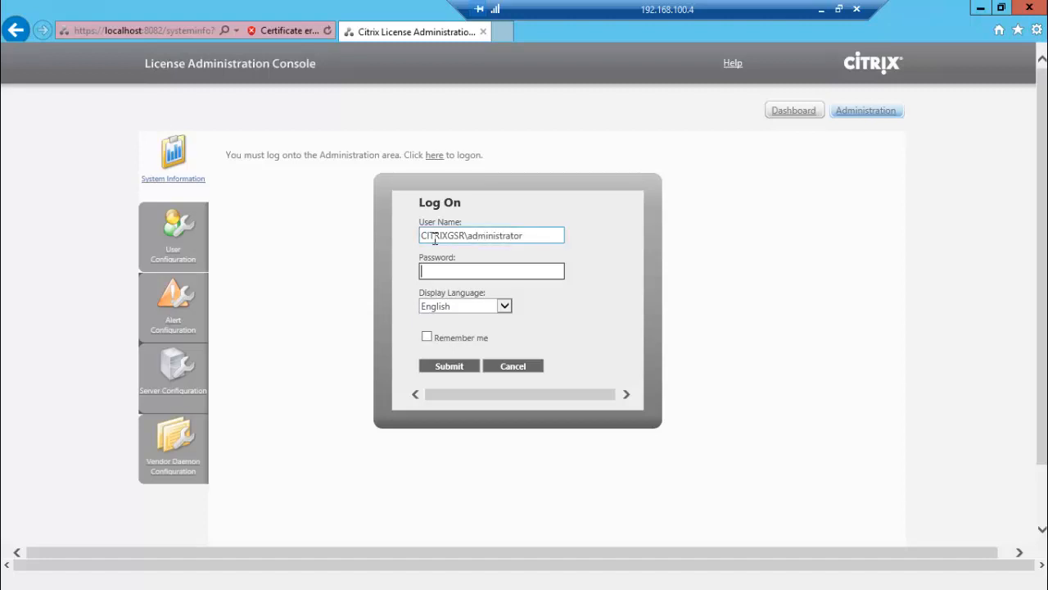
text(•••••••••)
key(Return)
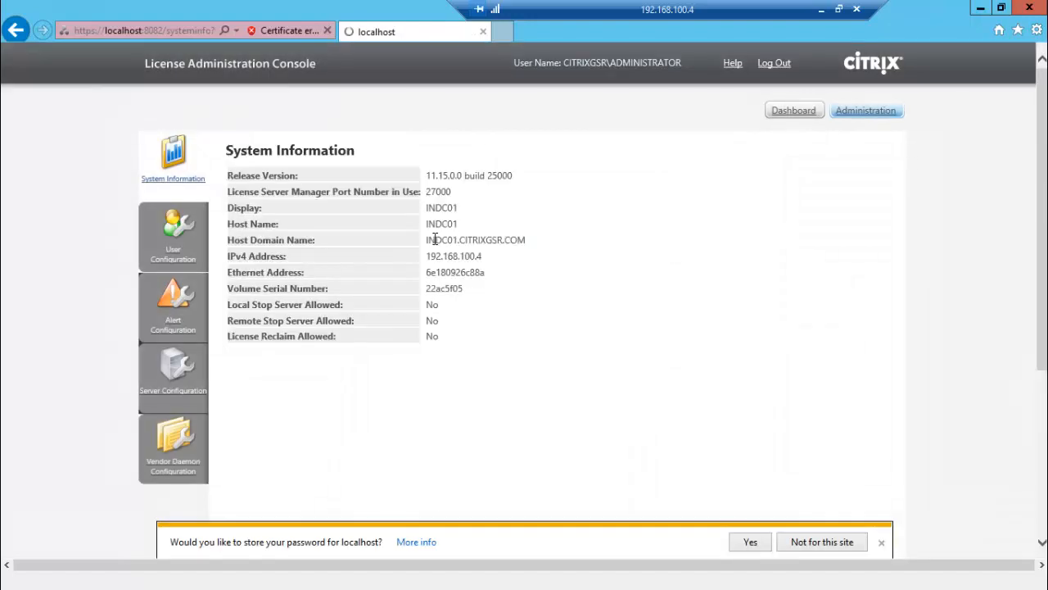
click(882, 542)
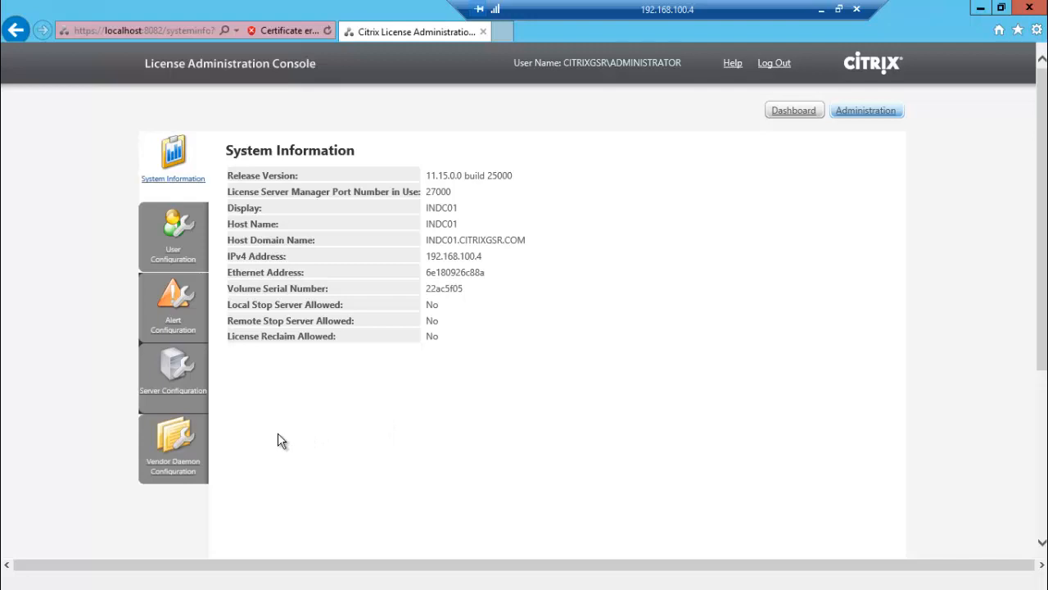
Import the license file FID_e415d68_16376da6fcc_586a(1).lic from the Desktop through Vendor Daemon Configuration and acknowledge the import.
click(195, 430)
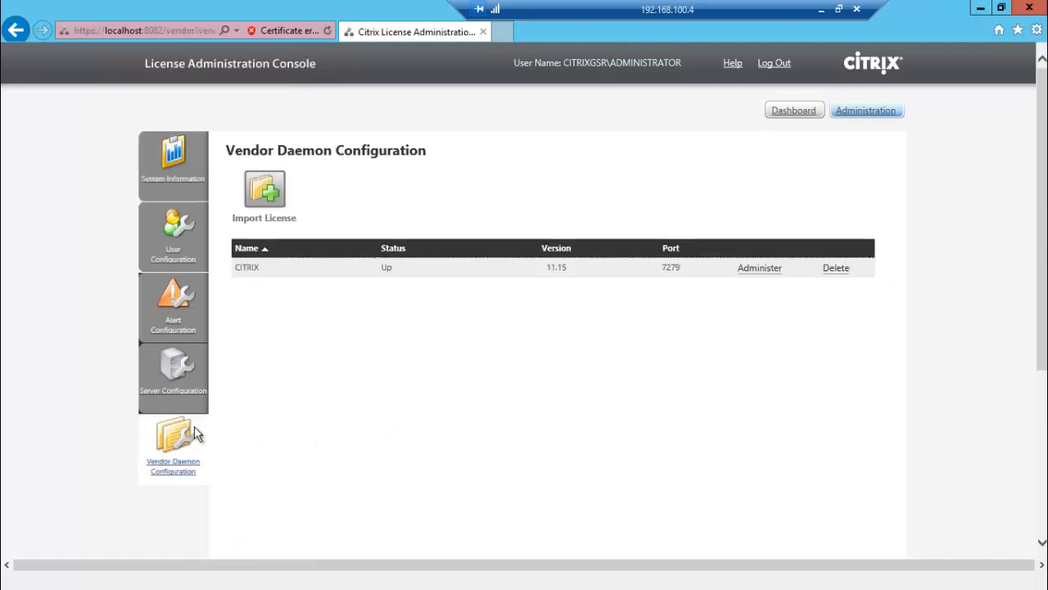
click(270, 197)
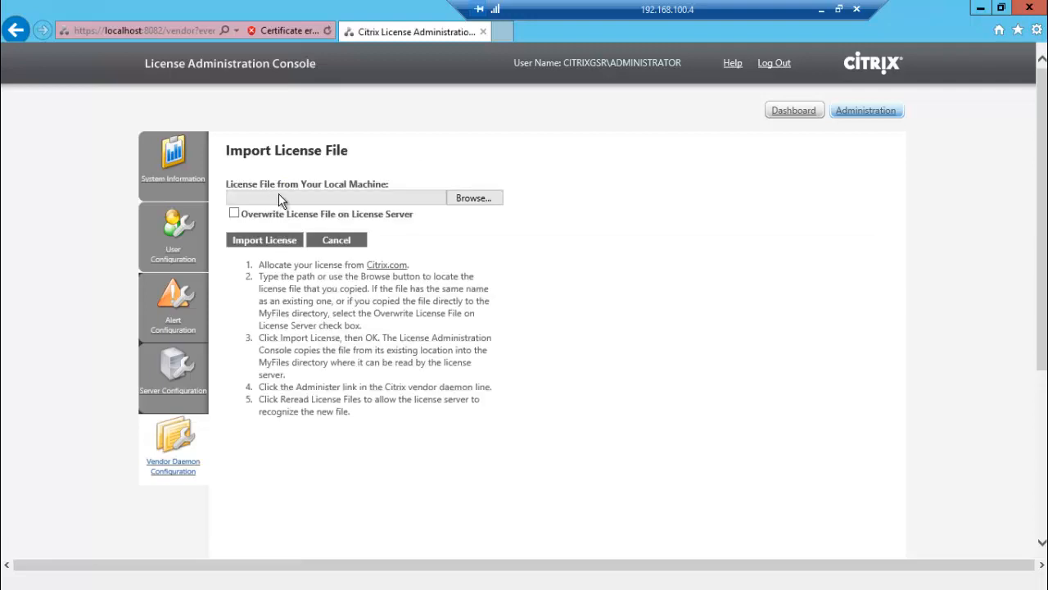
click(467, 204)
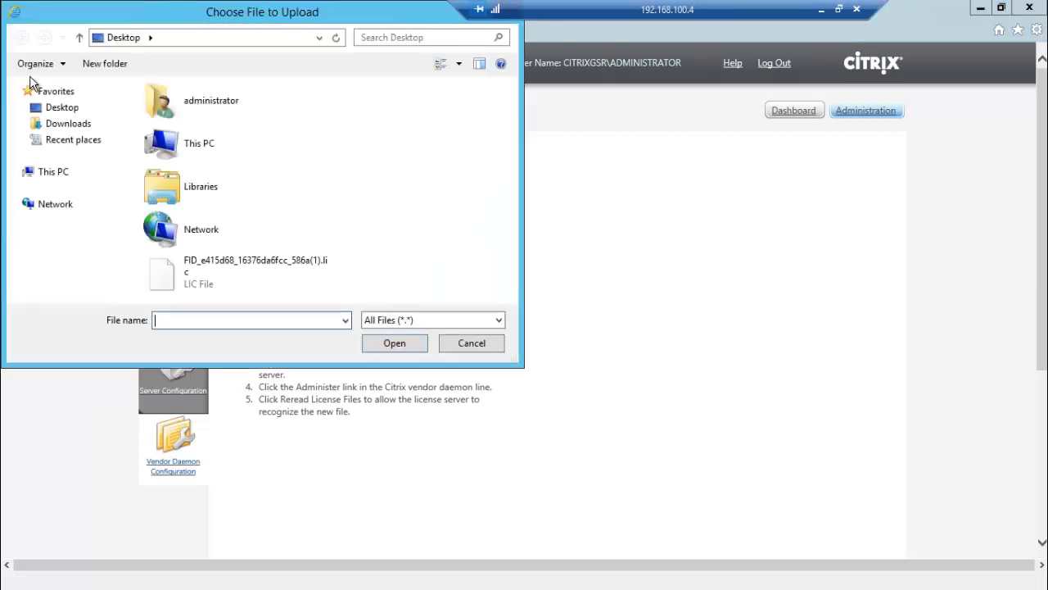
click(201, 271)
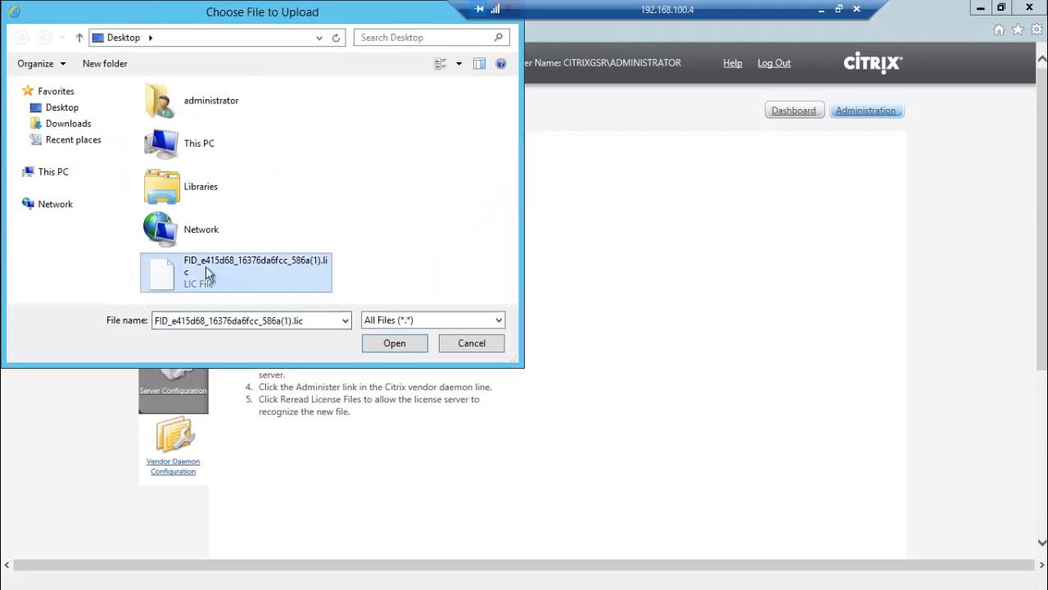
click(393, 343)
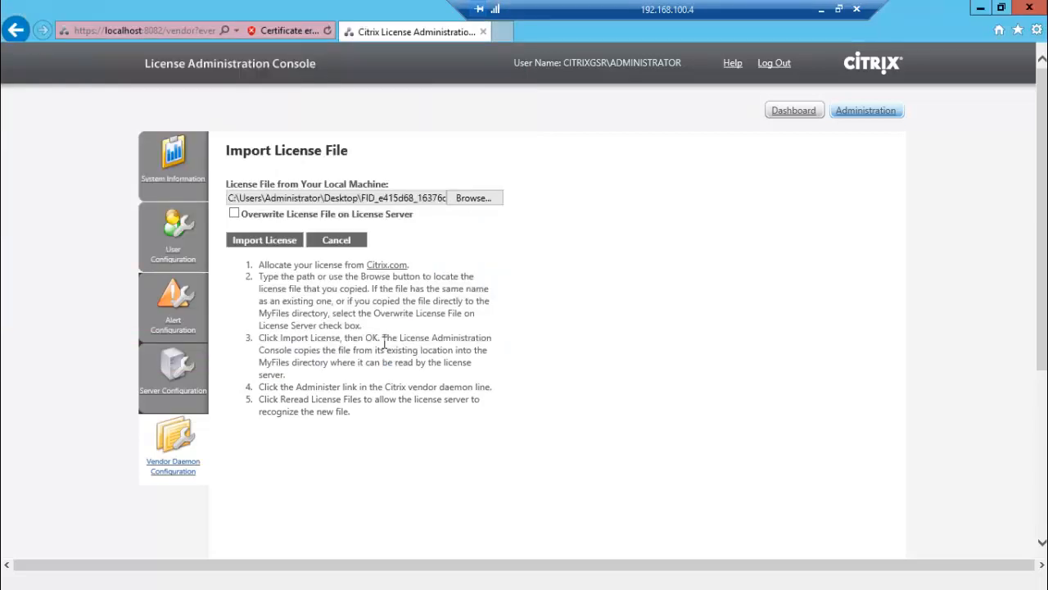
click(266, 241)
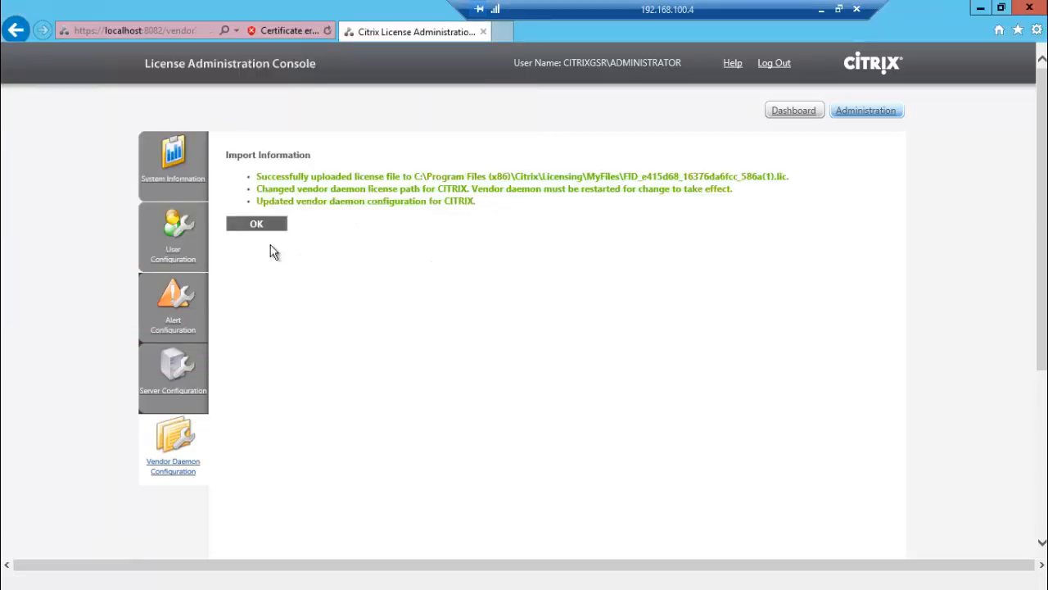
click(258, 224)
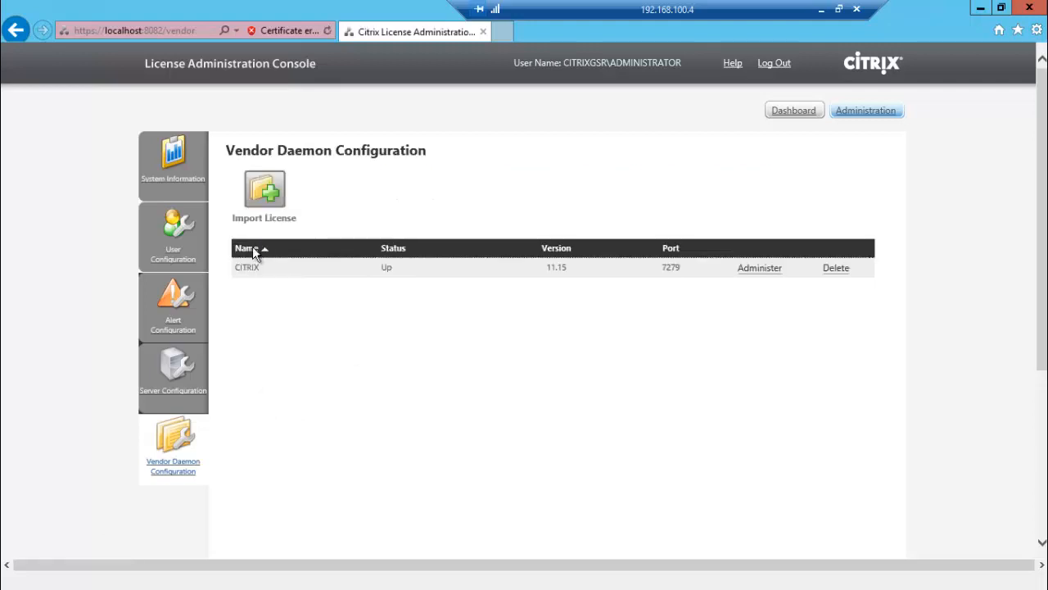
Open the CITRIX vendor daemon's settings and reread its license files.
click(246, 268)
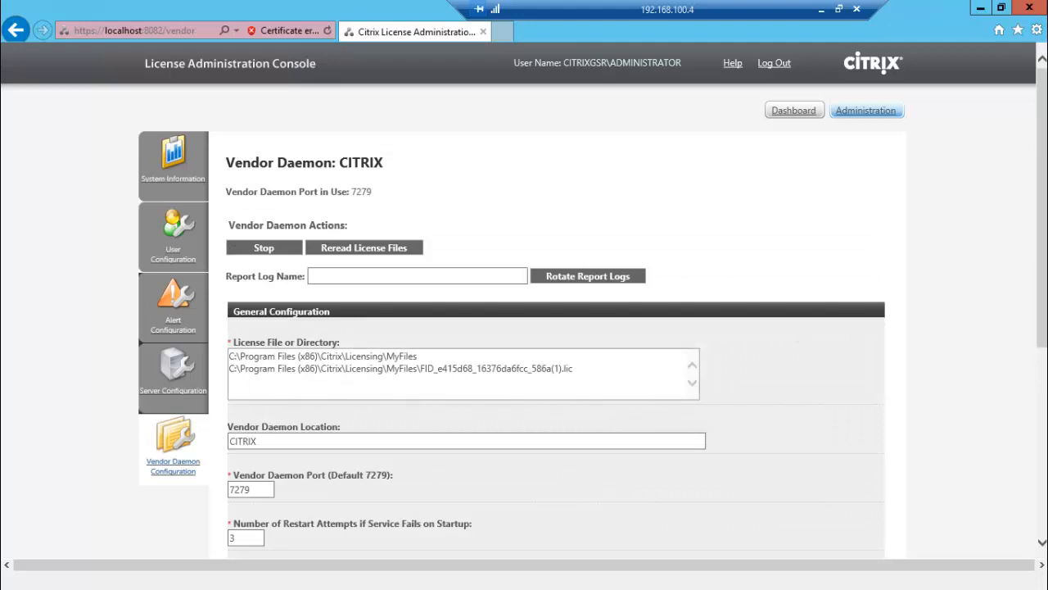
scroll(524, 295, down, 1)
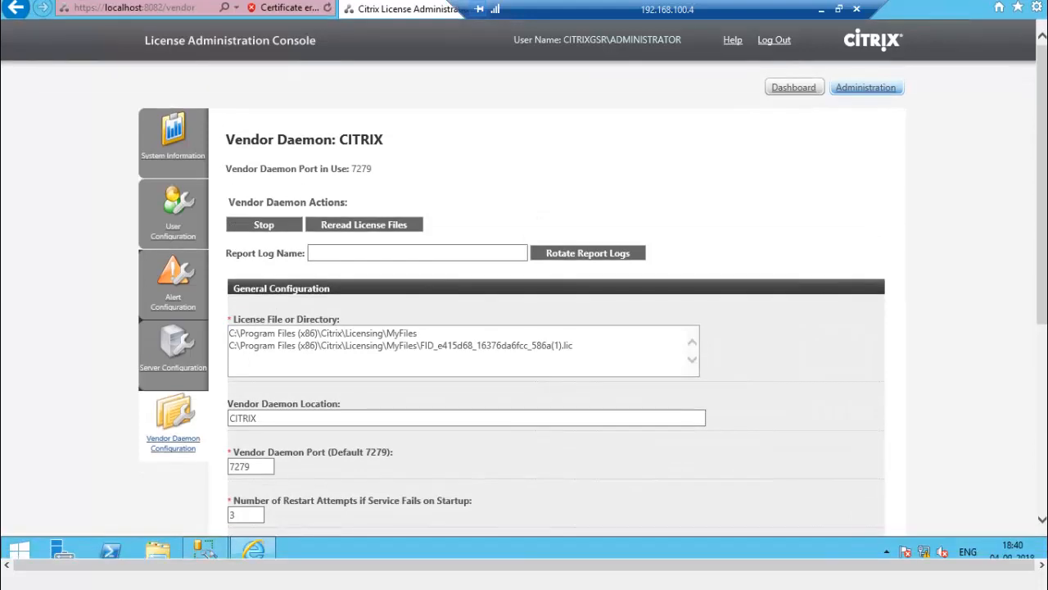
click(342, 230)
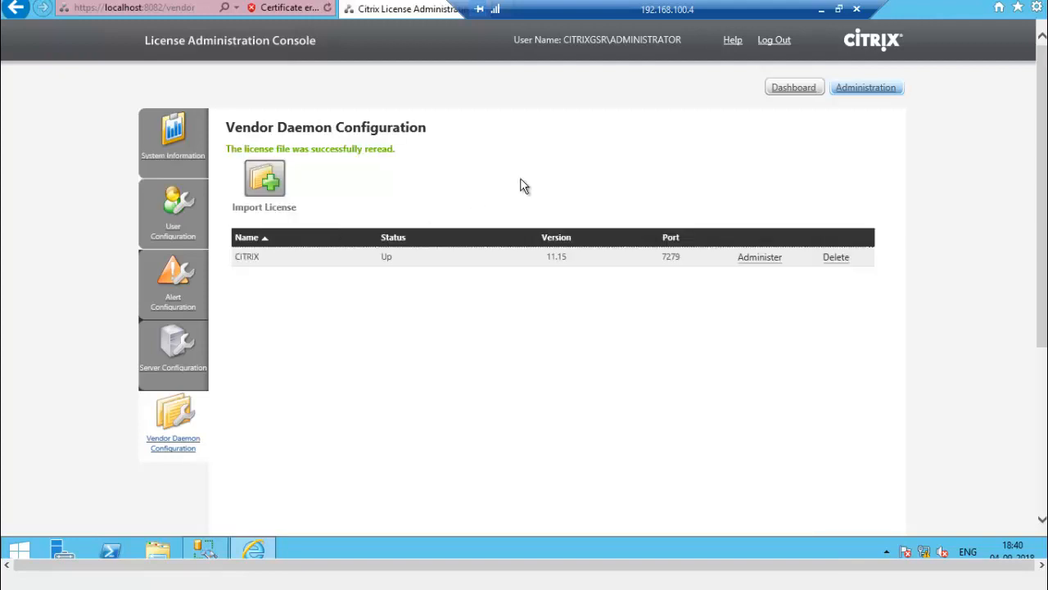
Open the license dashboard and expand the Citrix Provisioning Server for Desktops|Concurrent entry to examine its license details.
click(793, 89)
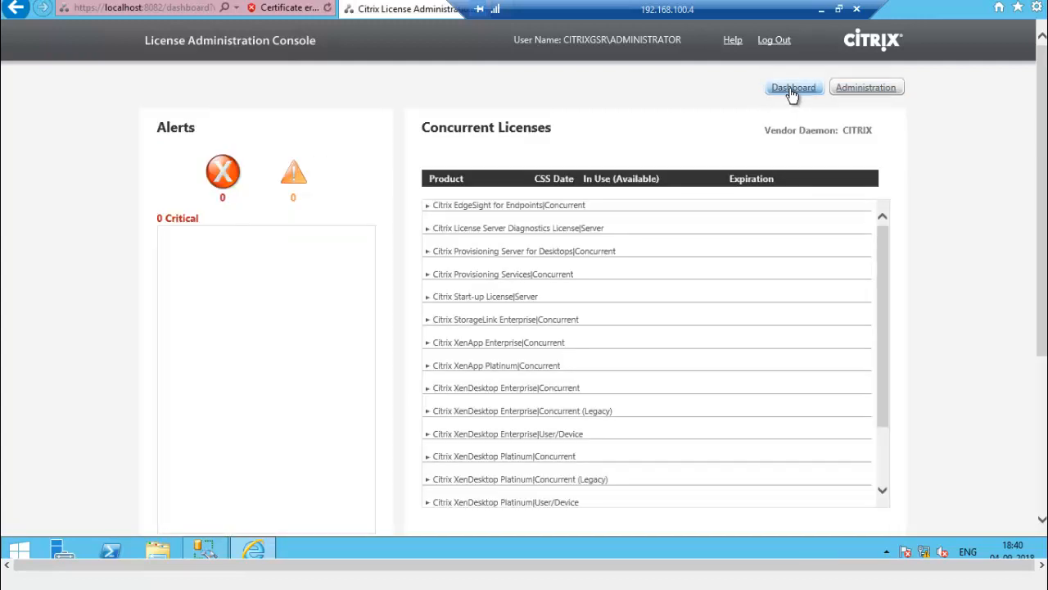
click(465, 252)
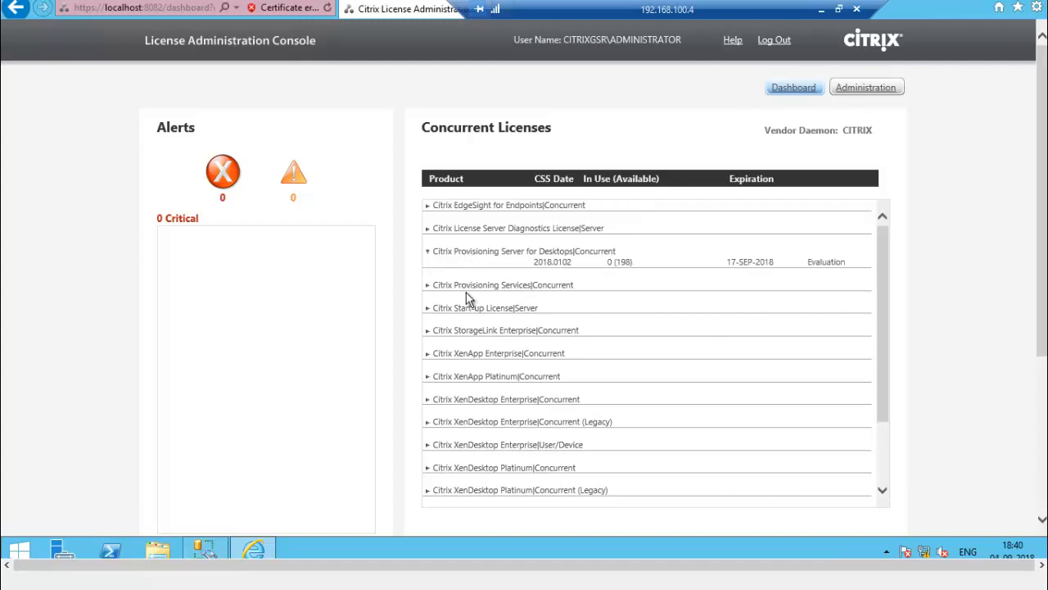
Expand the Citrix Provisioning Services|Concurrent entry to examine its license details, and minimize the remote session.
click(467, 286)
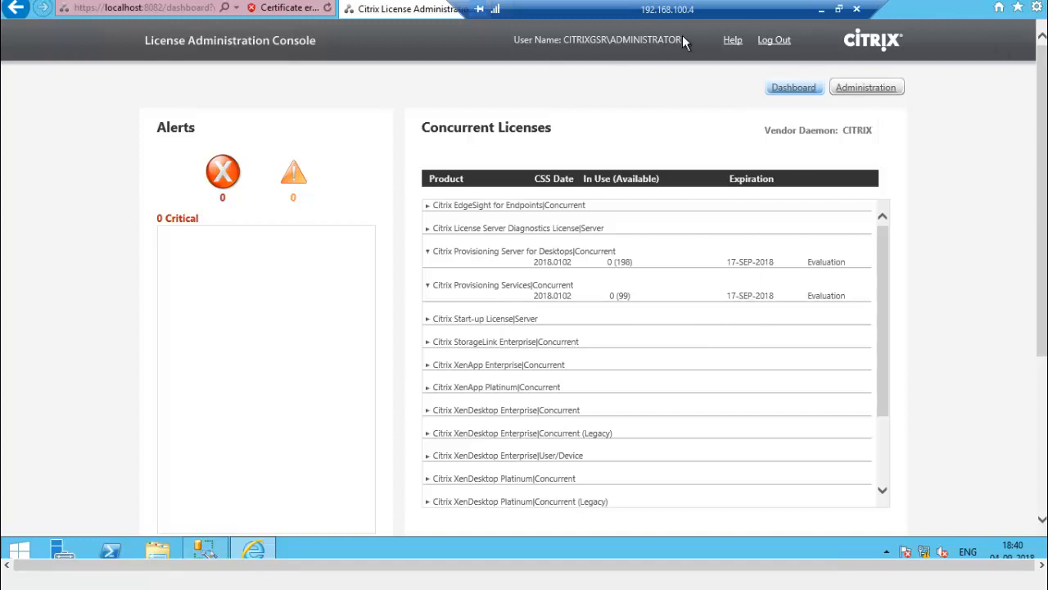
drag(786, 4, 658, 8)
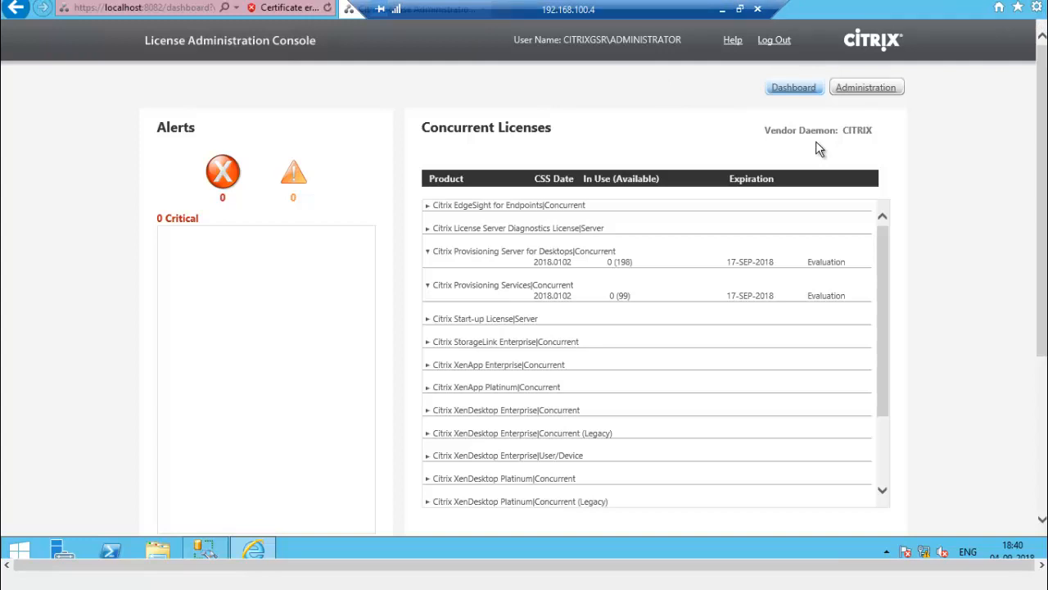
click(722, 8)
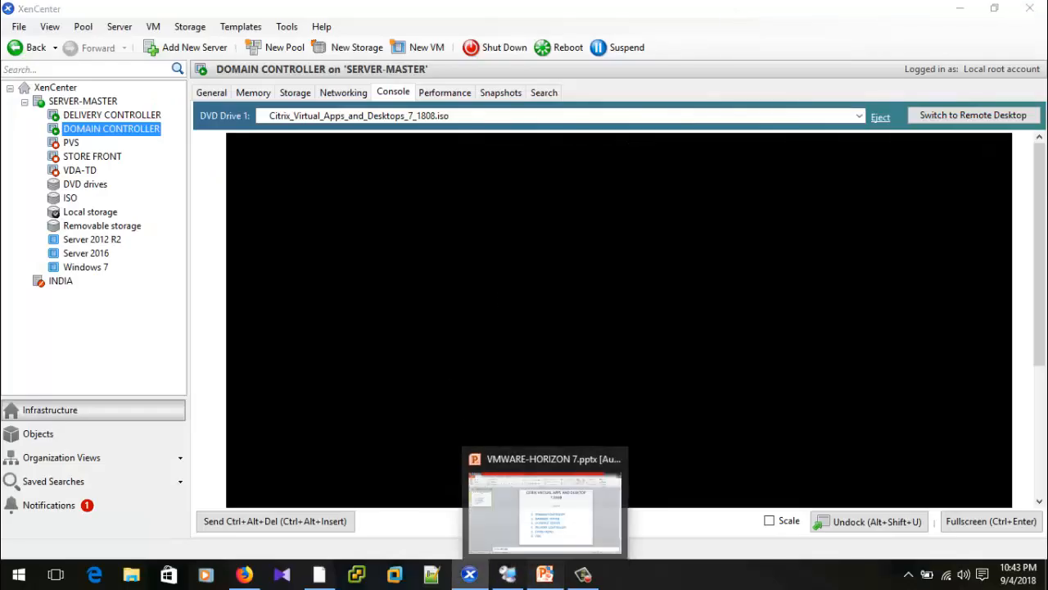
Switch to PowerPoint, view the lab setup slide as a slide show, and return to XenCenter.
click(545, 574)
key(F5)
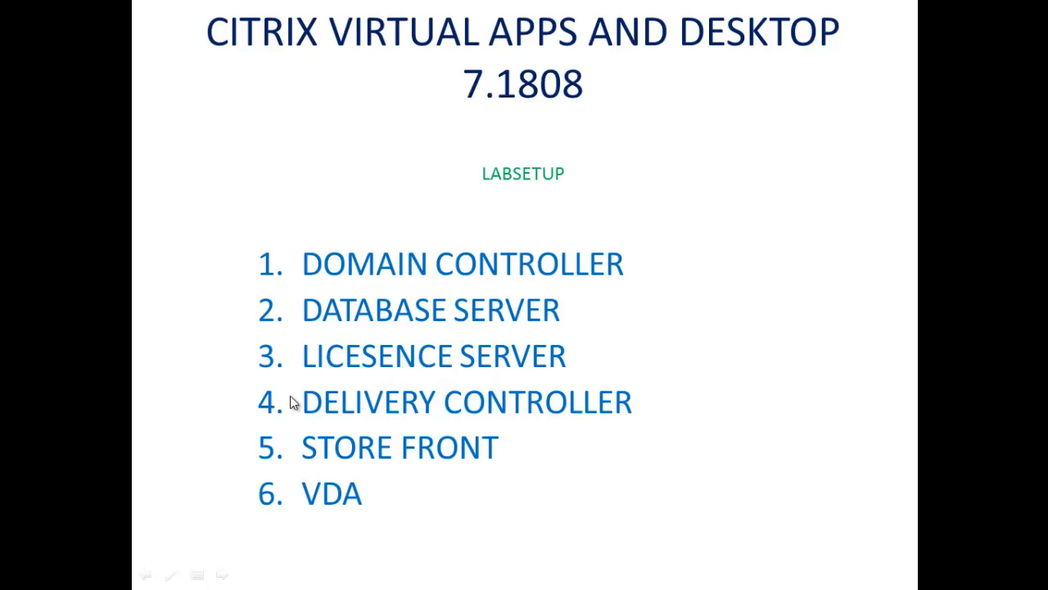
key(Escape)
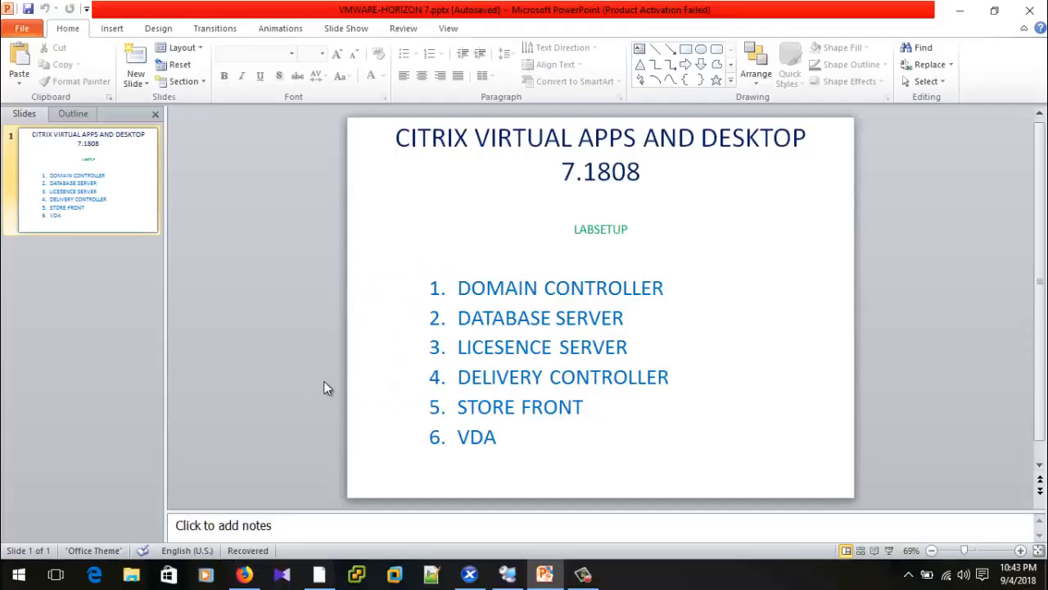
click(960, 10)
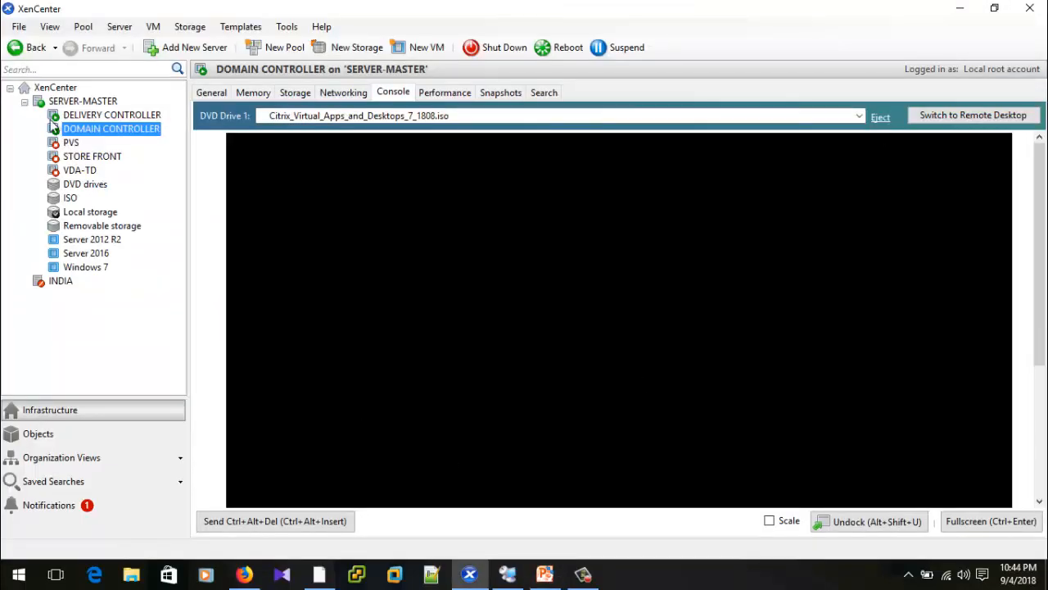
Load Citrix_Virtual_Apps_and_Desktops_7_1808.iso into the DVD drive of the DELIVERY CONTROLLER virtual machine.
click(99, 115)
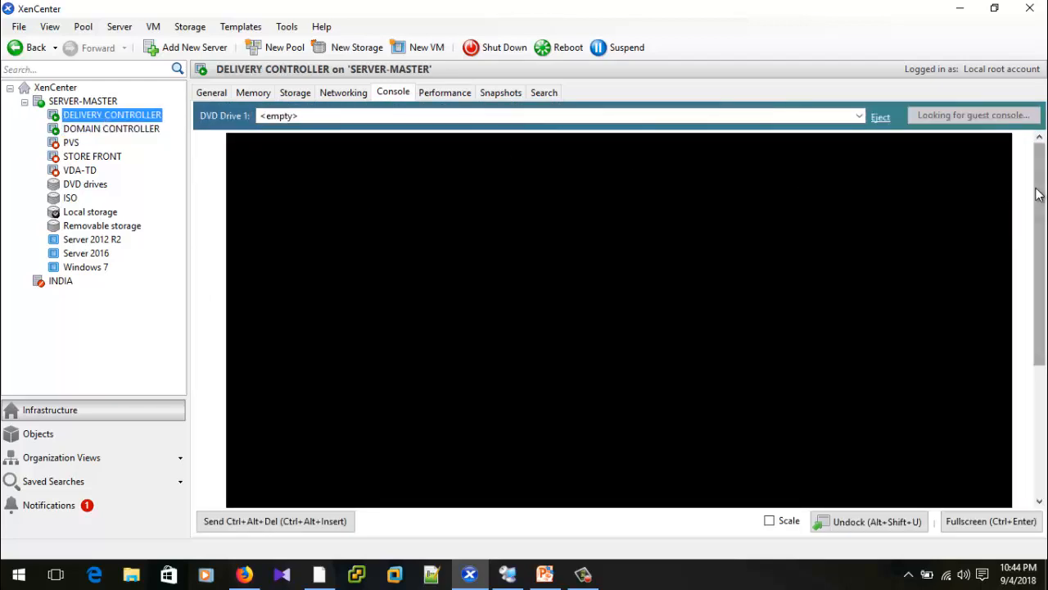
drag(1036, 206, 1039, 307)
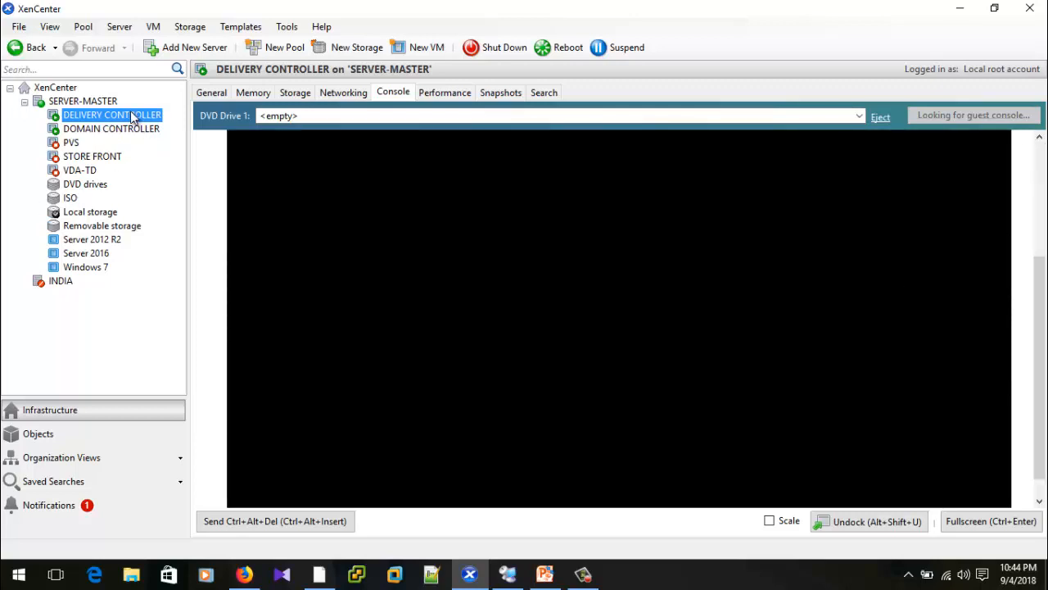
click(354, 120)
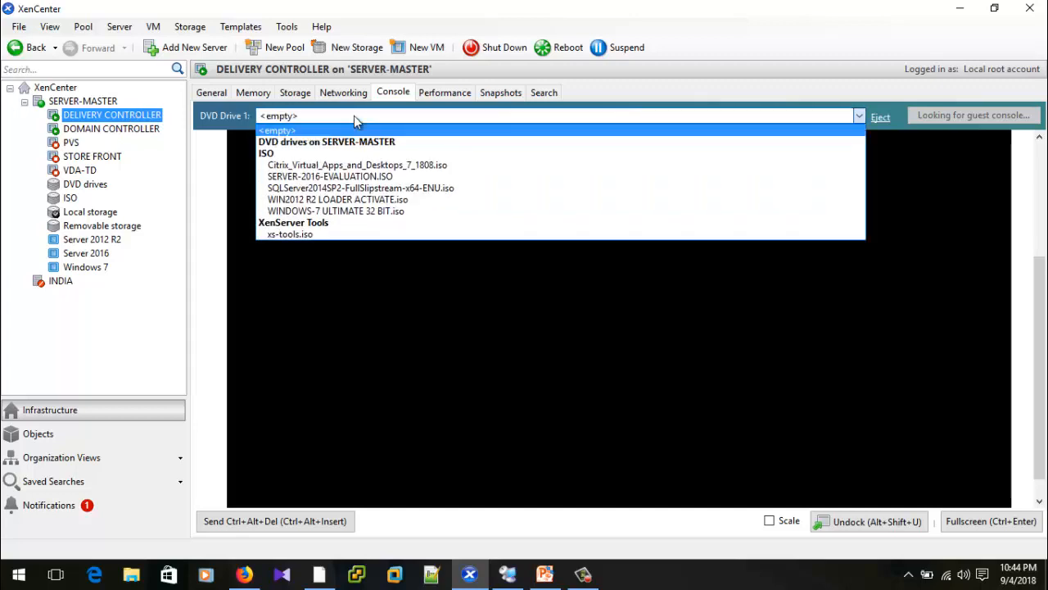
click(354, 166)
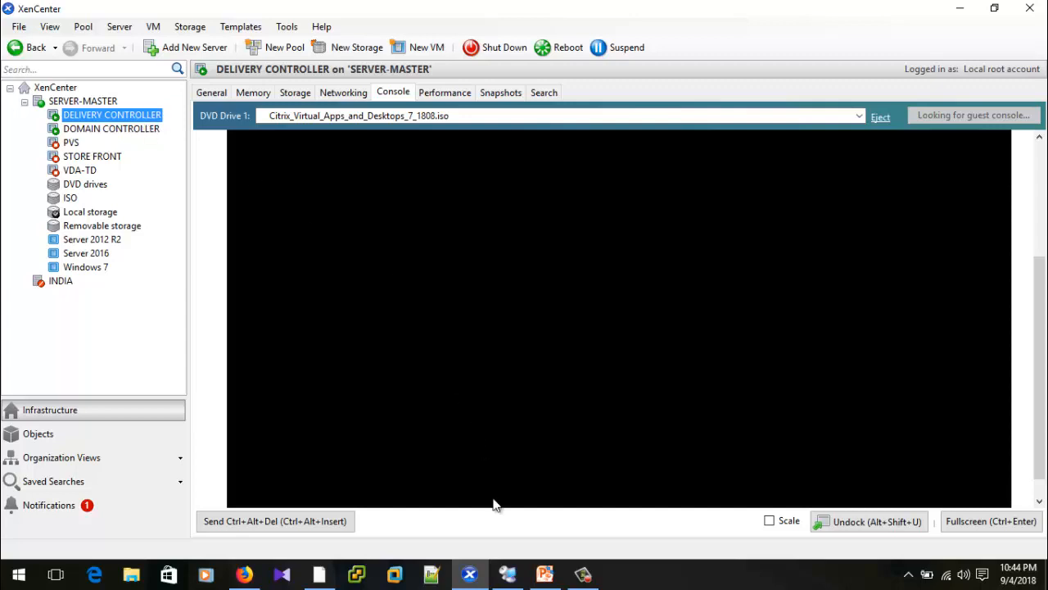
Switch to Remote Desktop Connection Manager and show the DELIVERY CONTROLLER session in full screen.
click(509, 574)
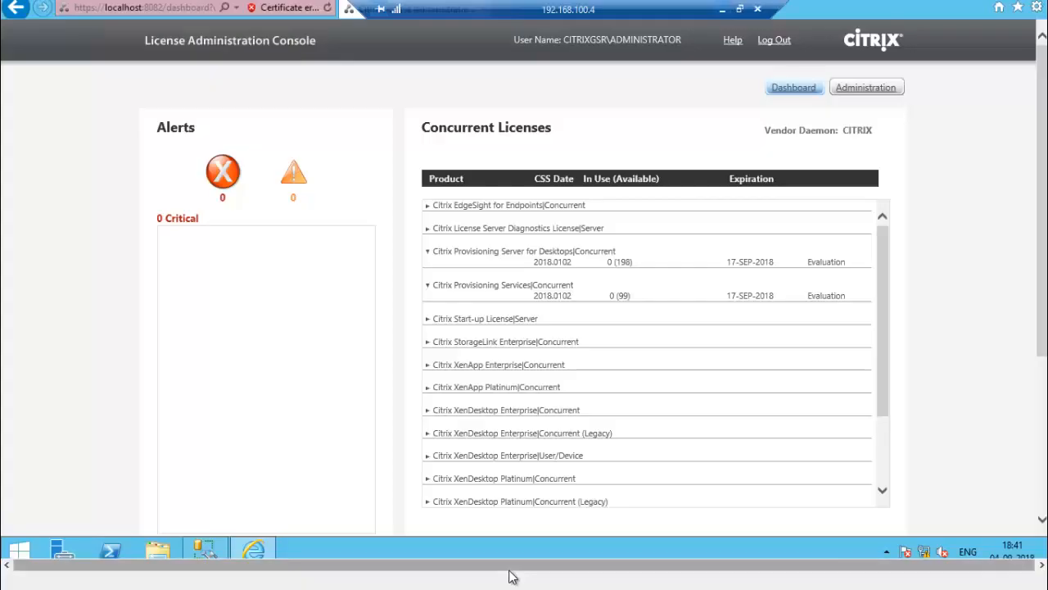
click(738, 10)
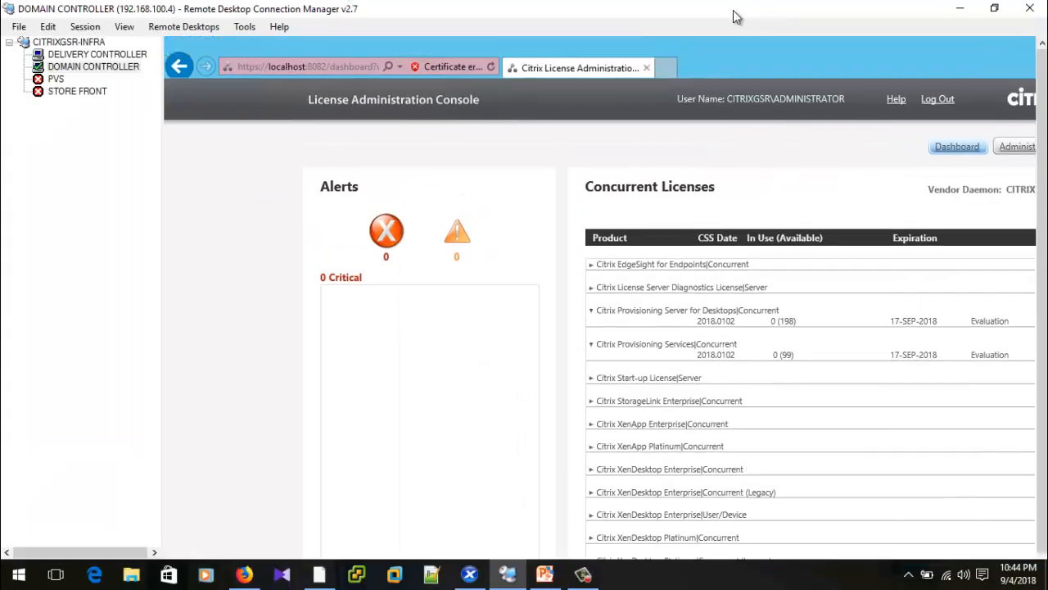
click(122, 55)
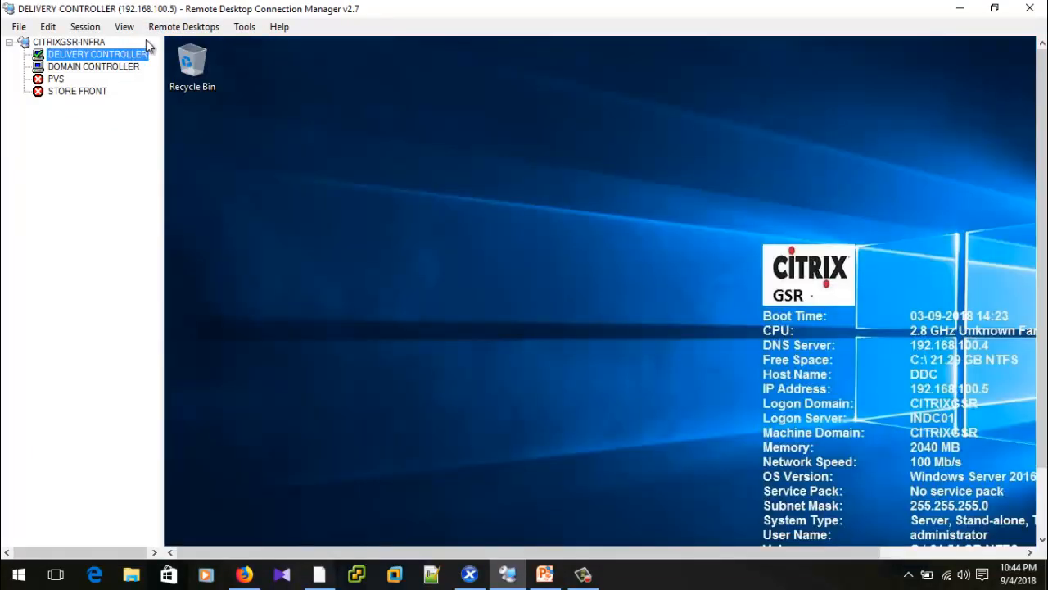
click(93, 28)
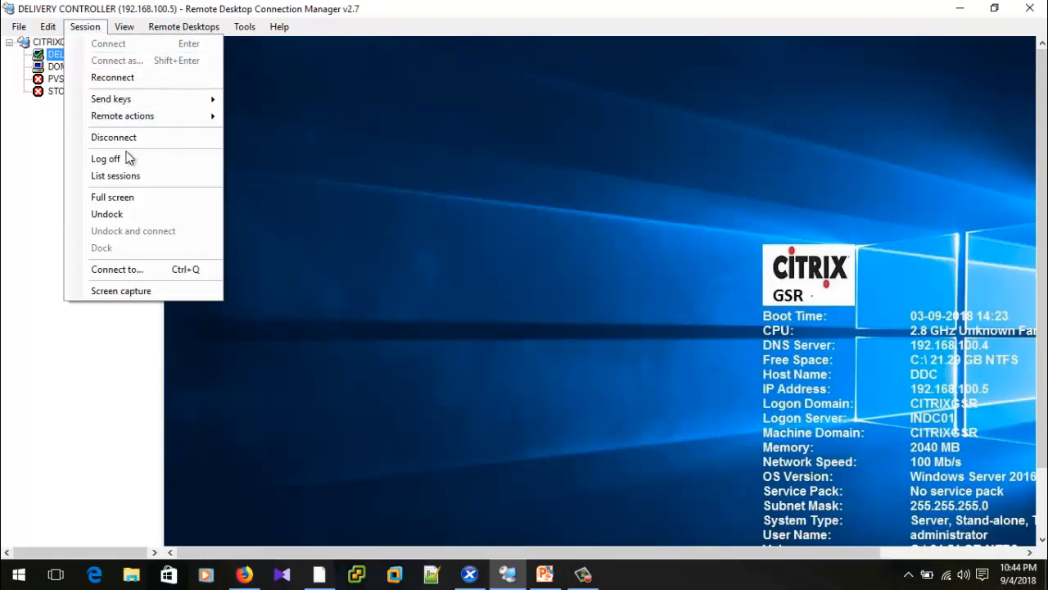
click(117, 199)
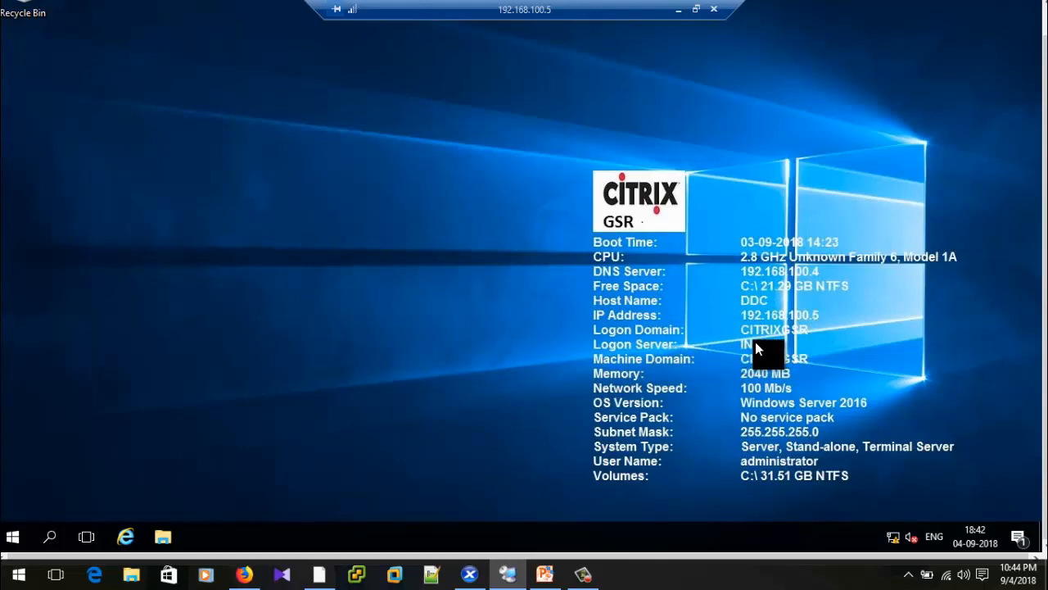
Launch the installer from the CVAD 1808 CD drive and start the Virtual Apps and Desktops setup.
click(161, 537)
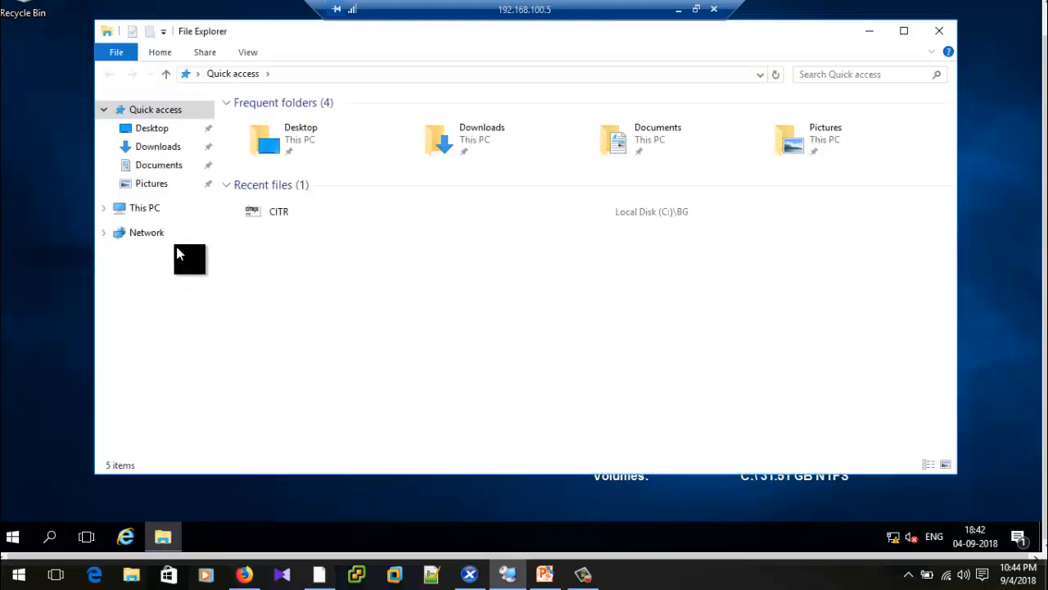
click(153, 215)
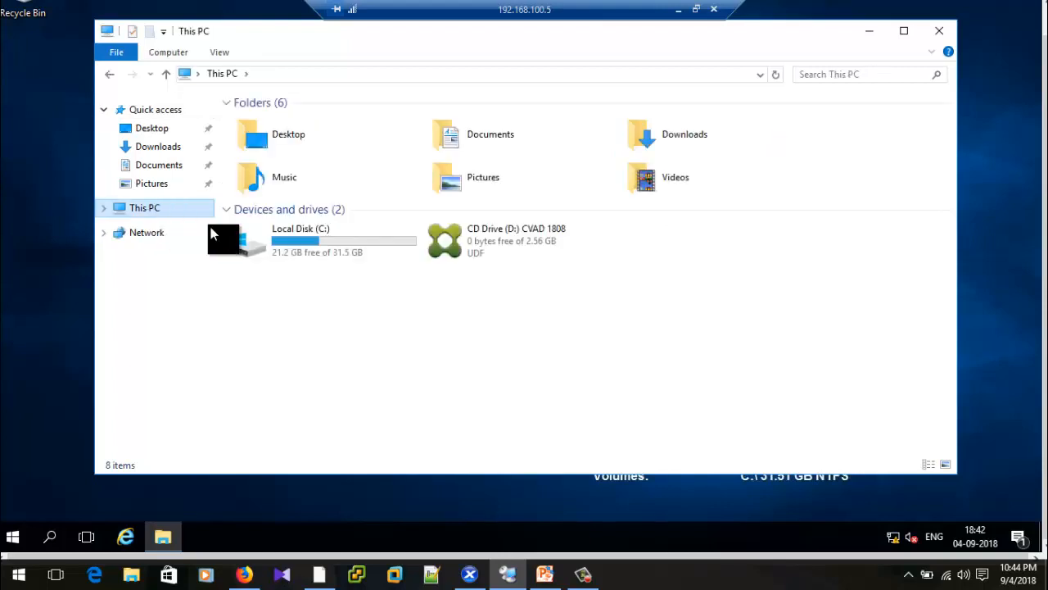
click(490, 237)
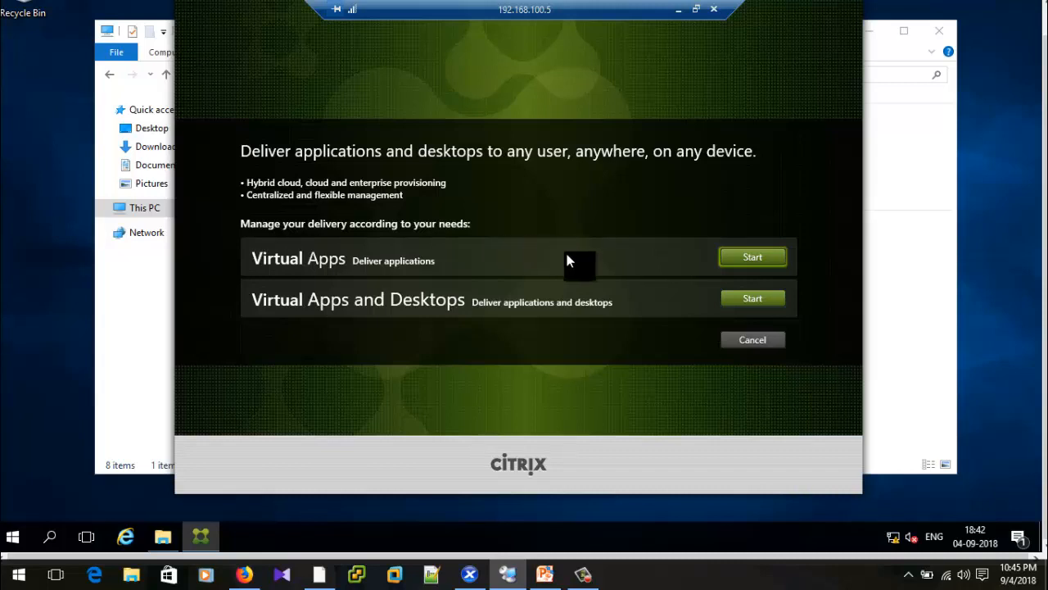
click(750, 300)
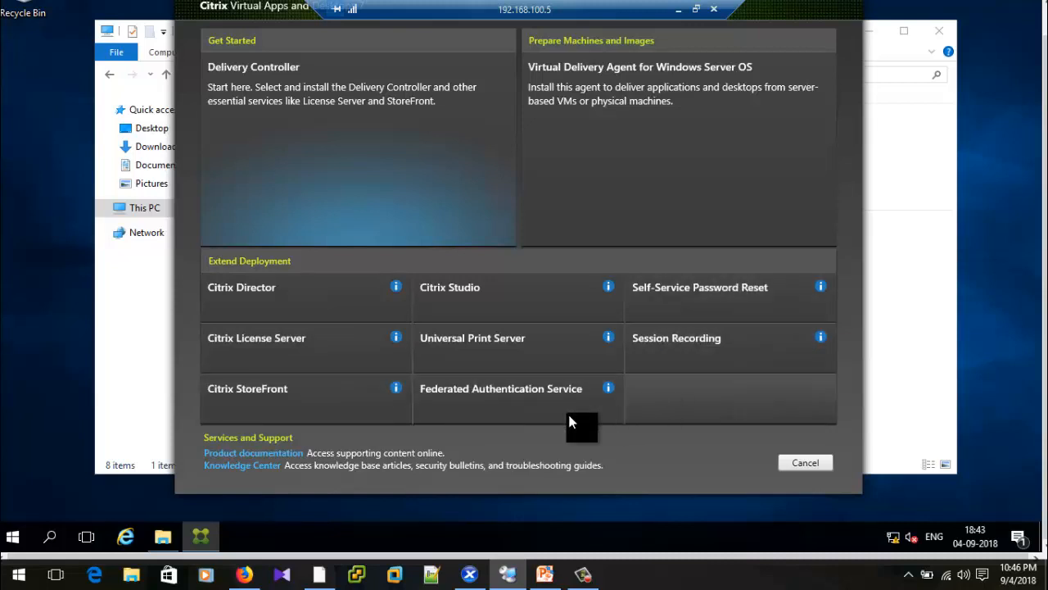
Choose the Delivery Controller installation and accept the software license agreement.
click(377, 159)
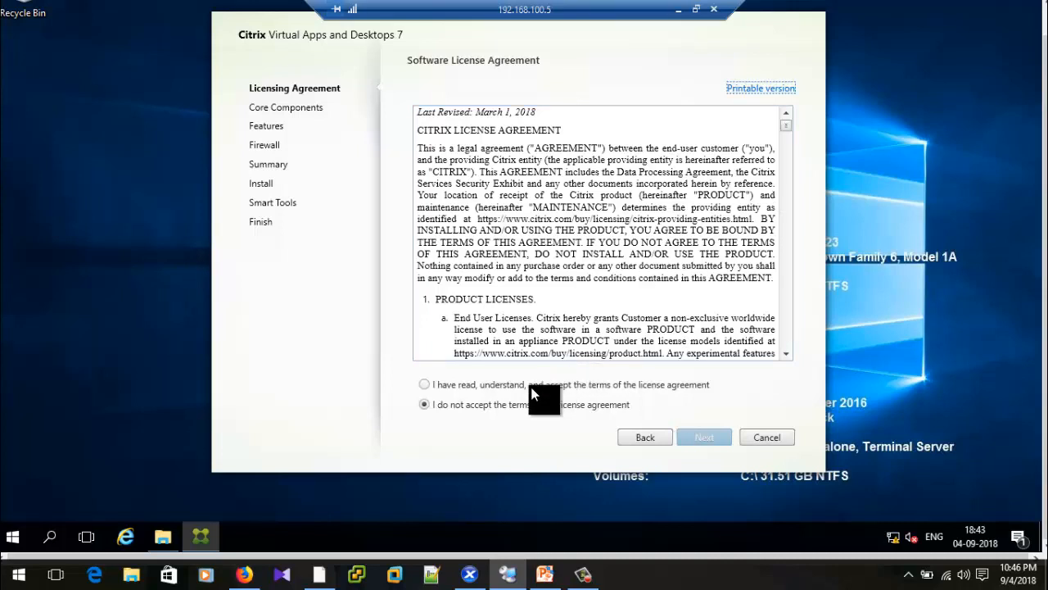
click(532, 387)
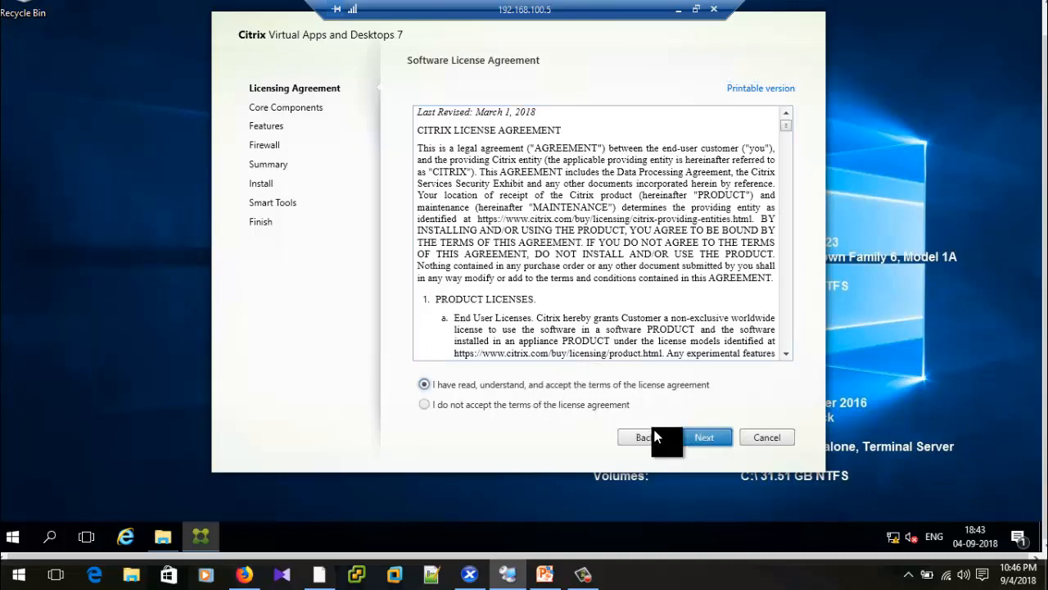
click(692, 440)
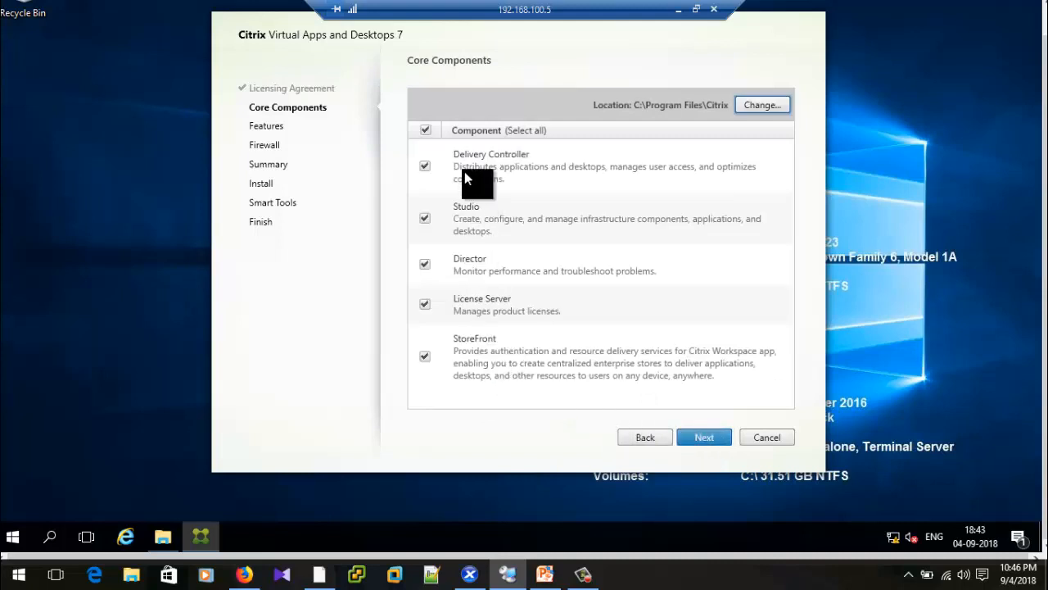
Exclude License Server from the core components, keep StoreFront selected, and continue to the features.
click(451, 304)
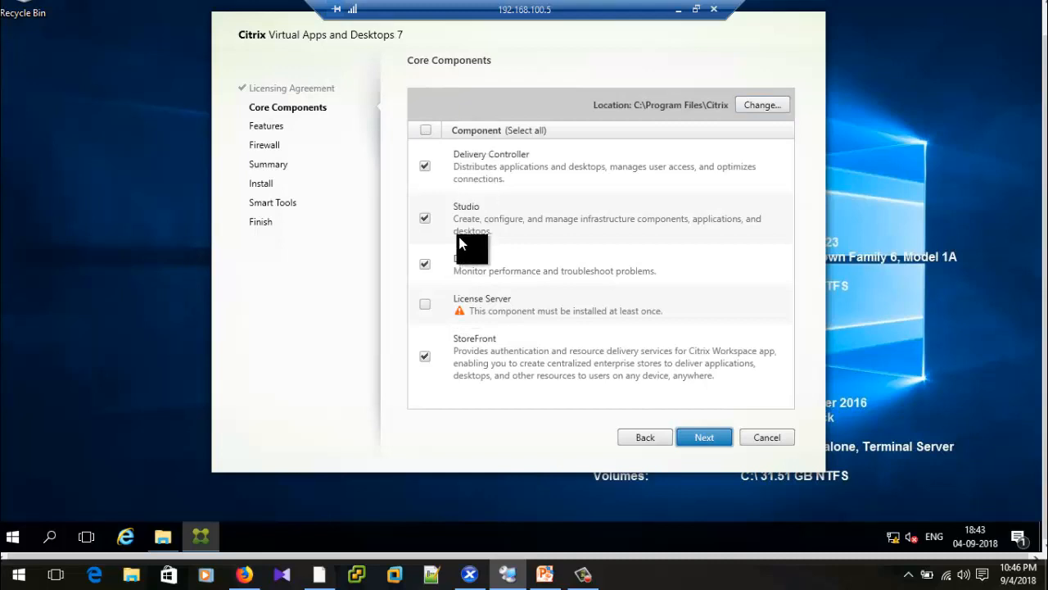
click(452, 358)
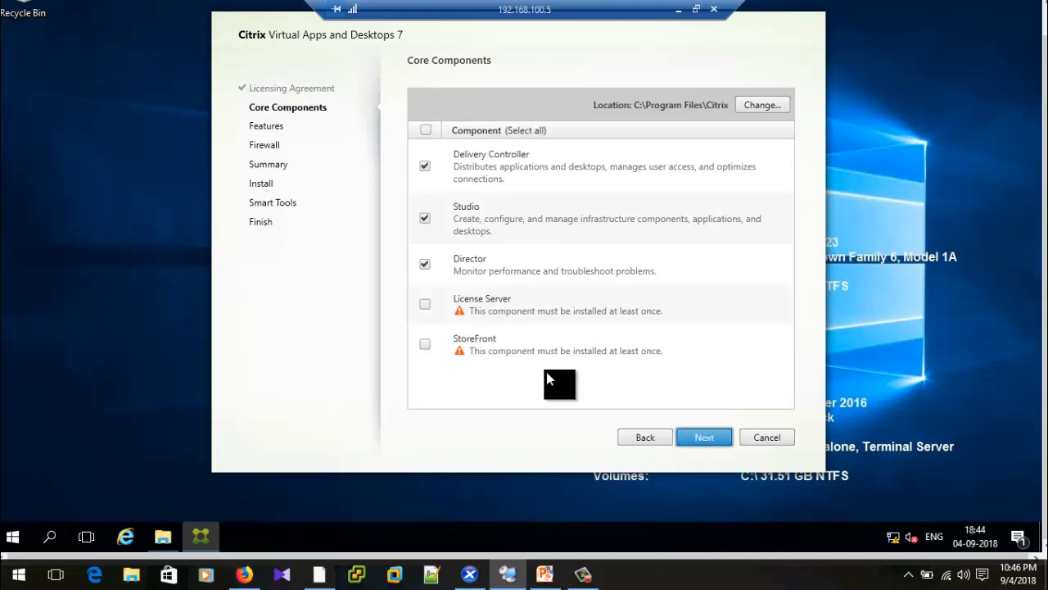
click(423, 347)
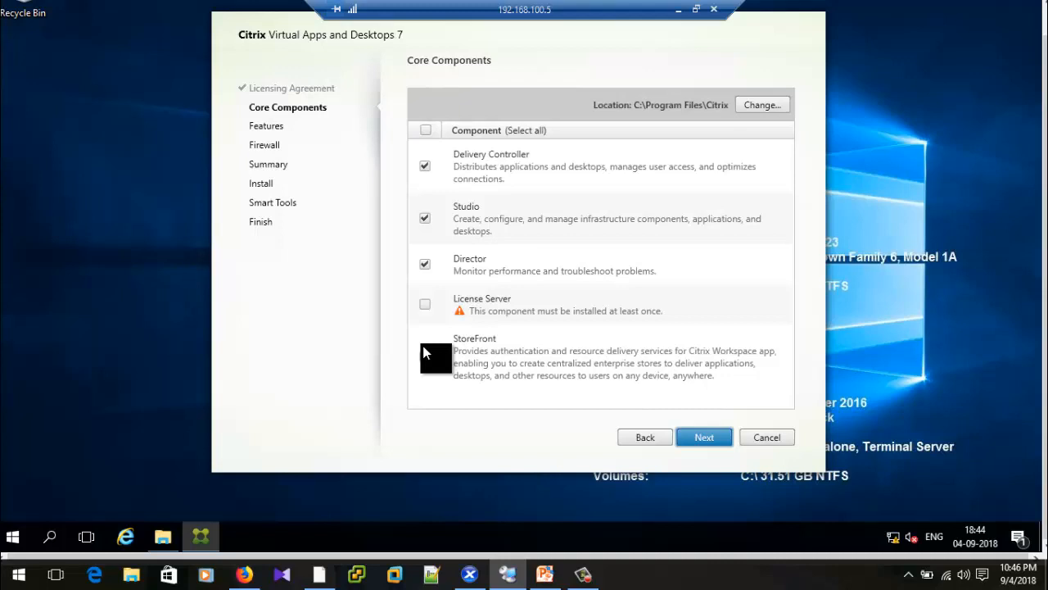
click(701, 439)
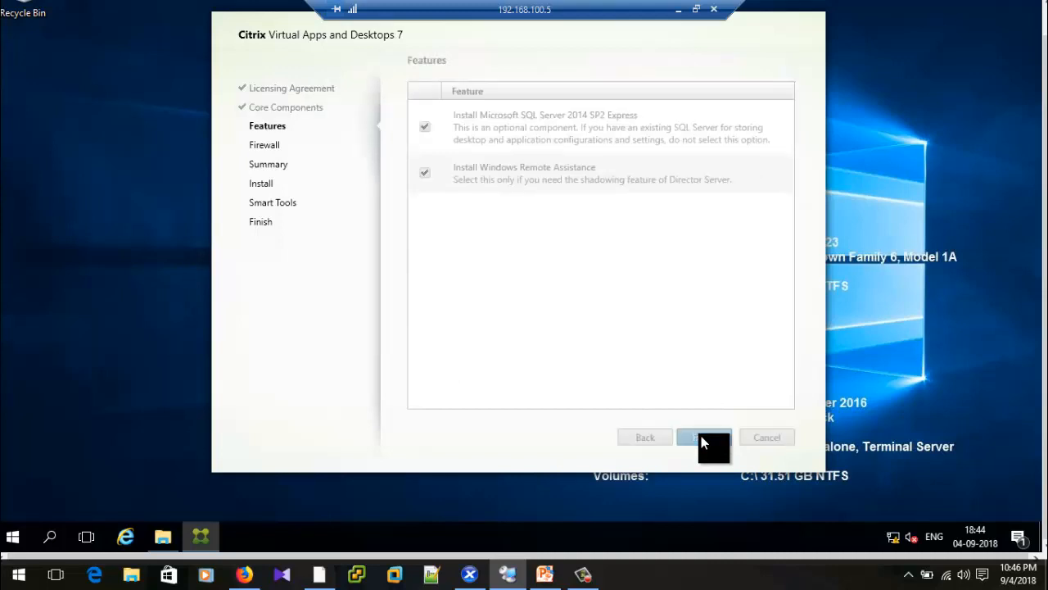
Exclude the Microsoft SQL Server 2014 SP2 Express feature and start the installation with automatic firewall rules.
click(469, 127)
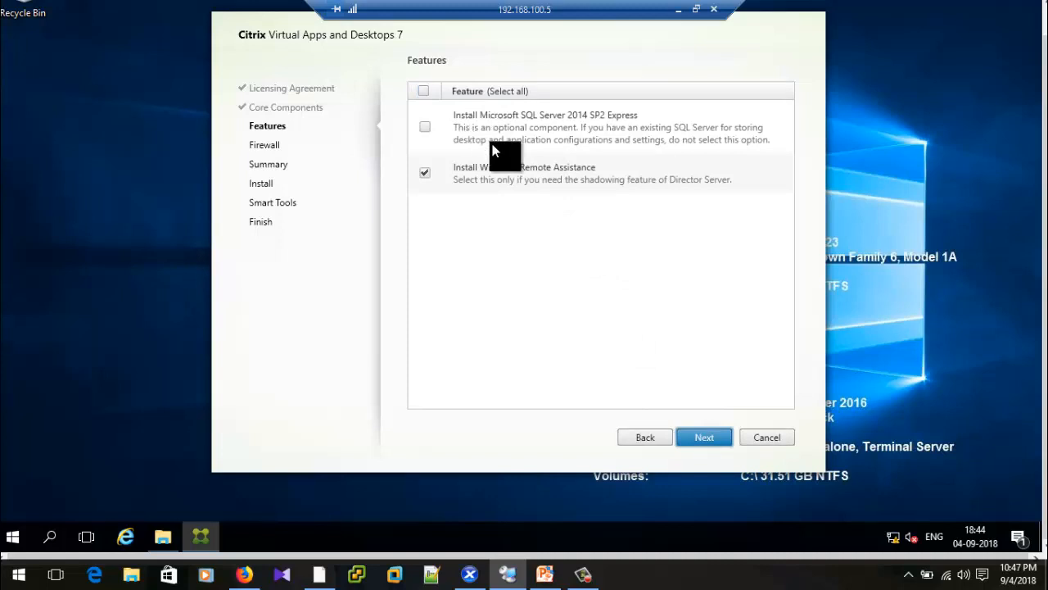
click(700, 439)
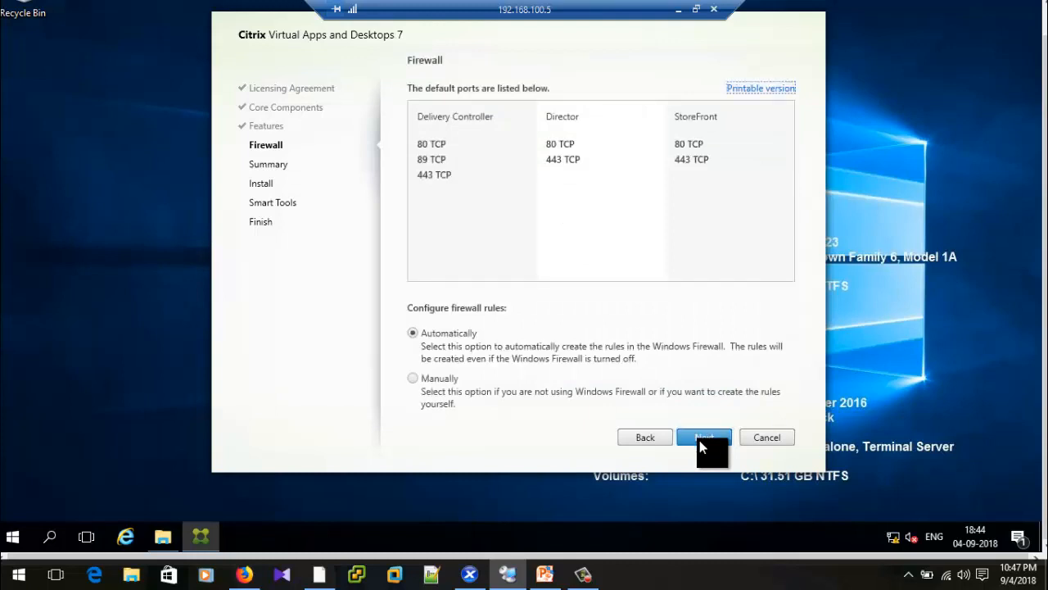
click(700, 439)
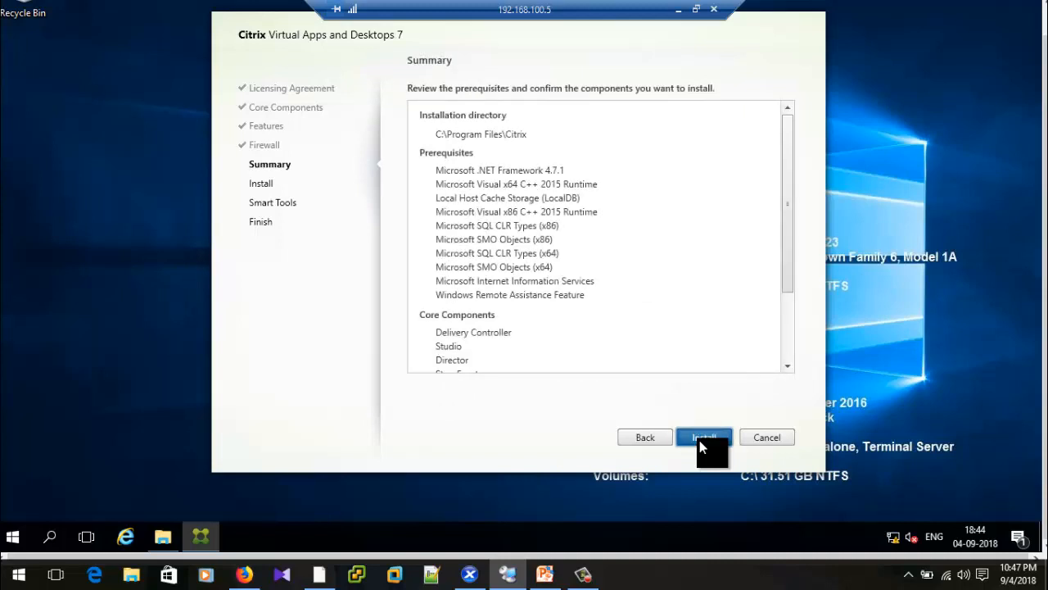
click(701, 439)
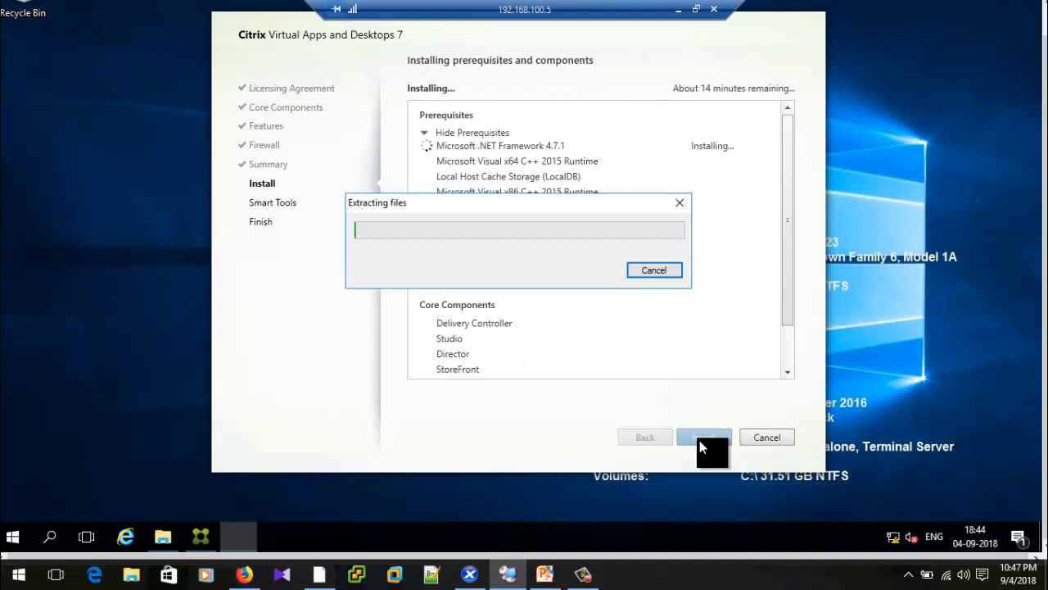
click(678, 15)
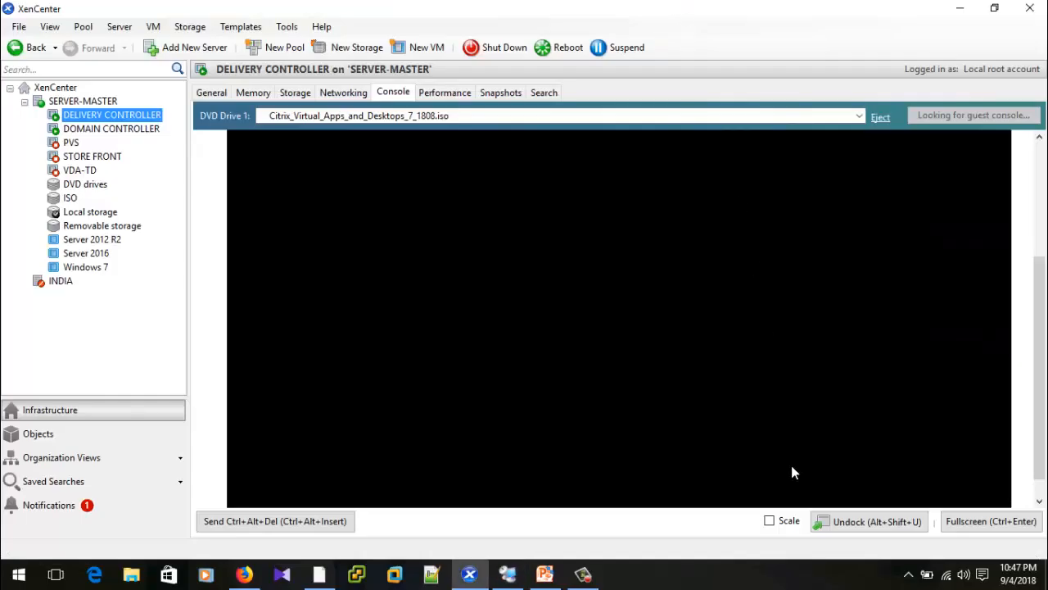
click(580, 576)
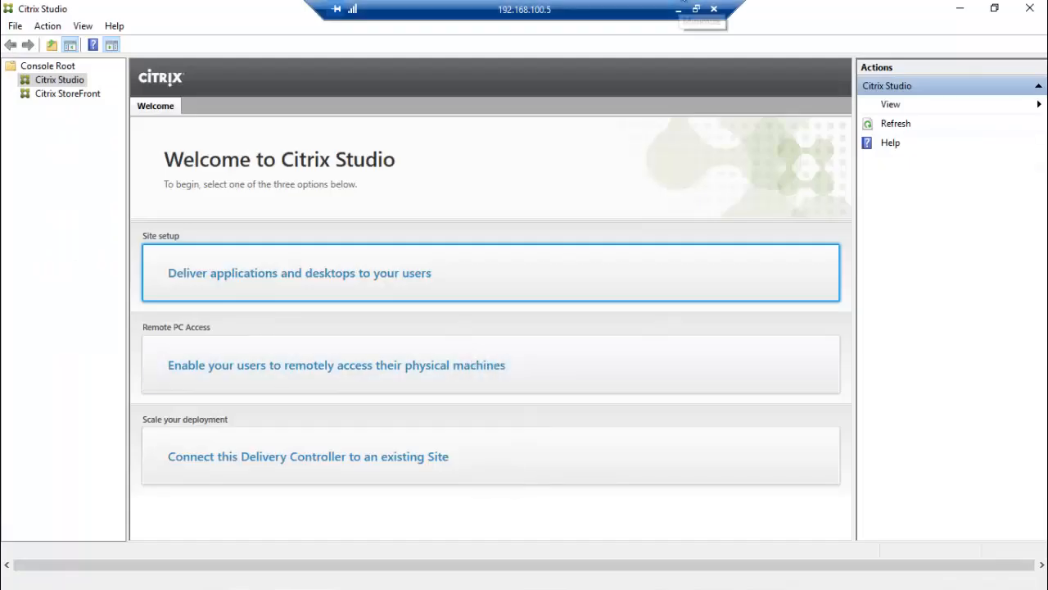
Start the site setup for delivering applications and desktops, and name the fully configured, production-ready site CHENNAI.
click(302, 275)
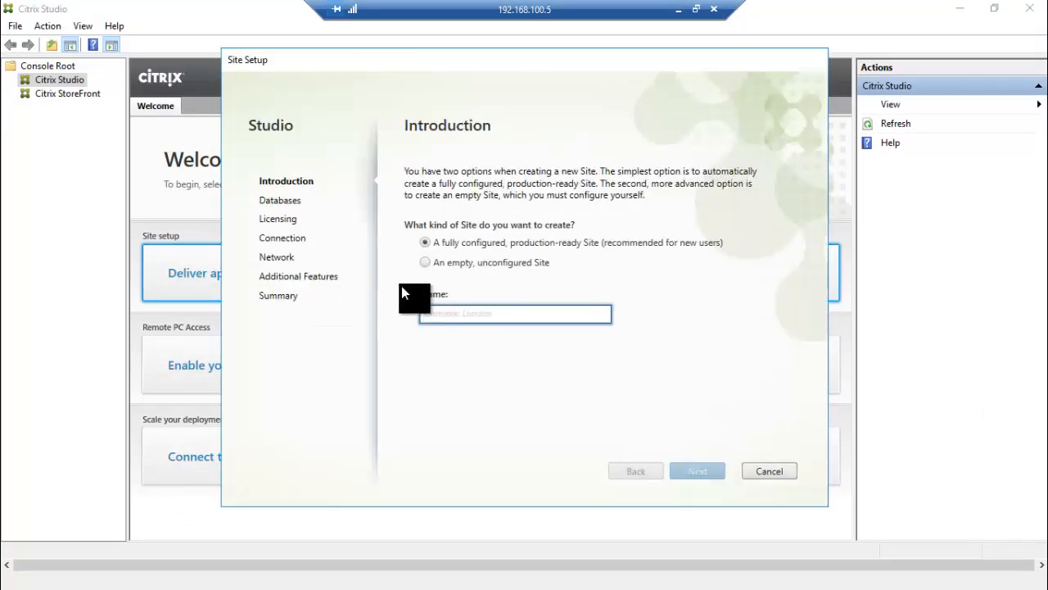
text(CH)
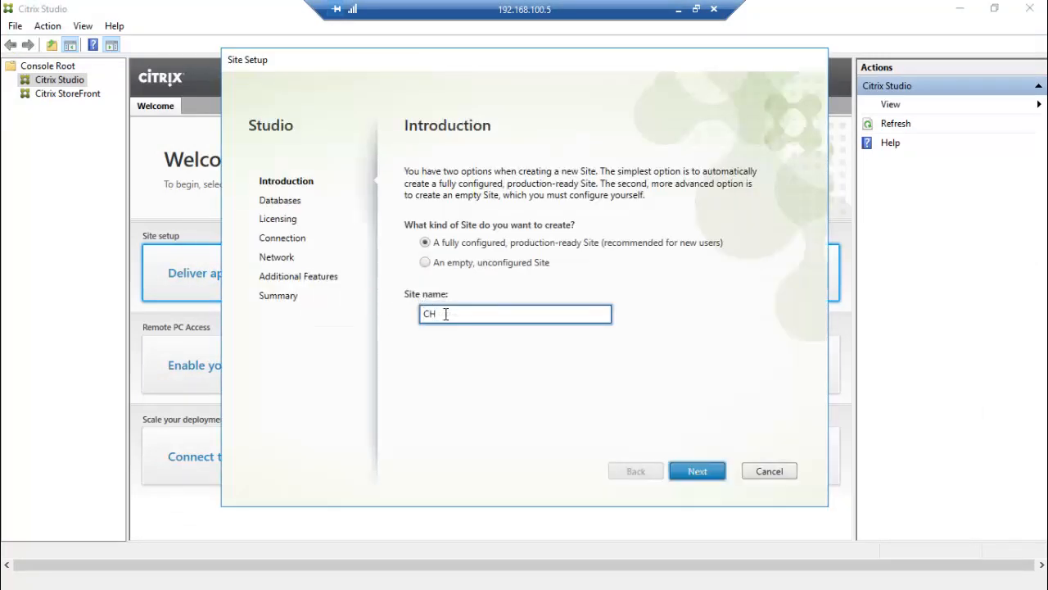
text(EN)
text(AI)
click(695, 471)
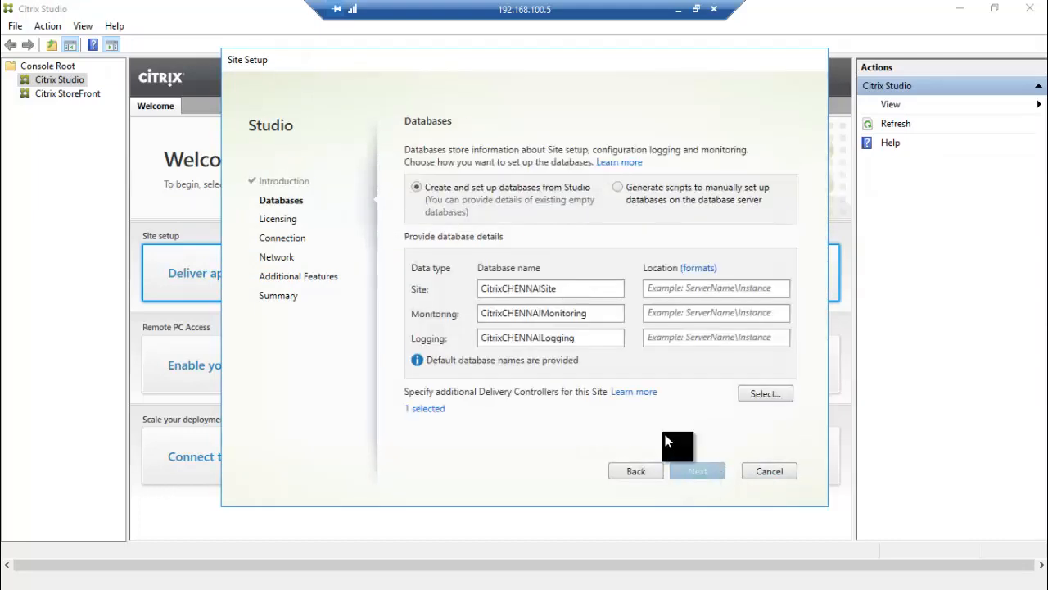
Clear the default database names for Site, Monitoring and Logging in the site setup.
double_click(536, 288)
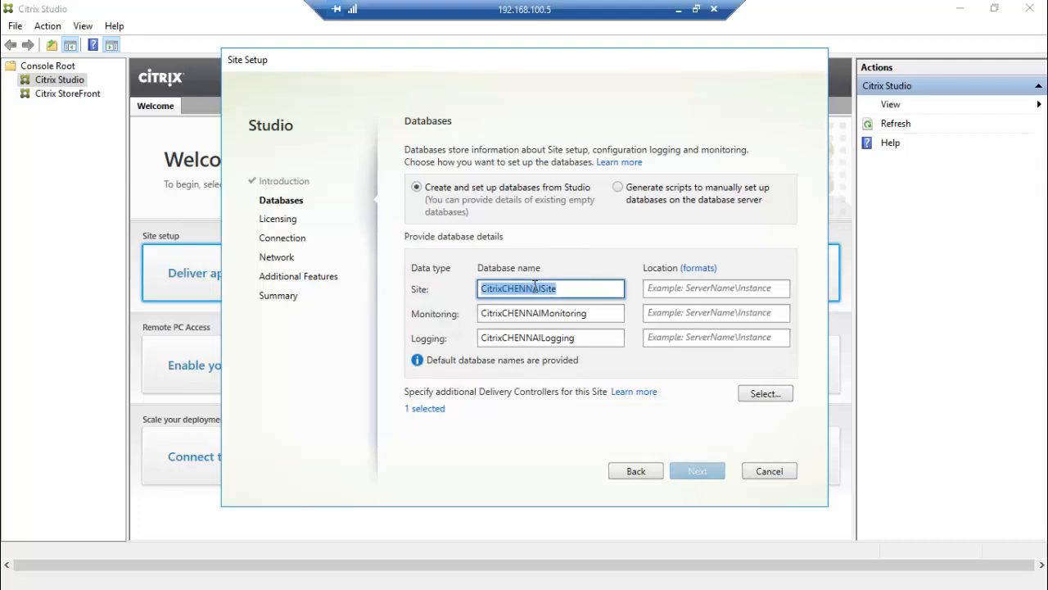
key(BackSpace)
double_click(531, 312)
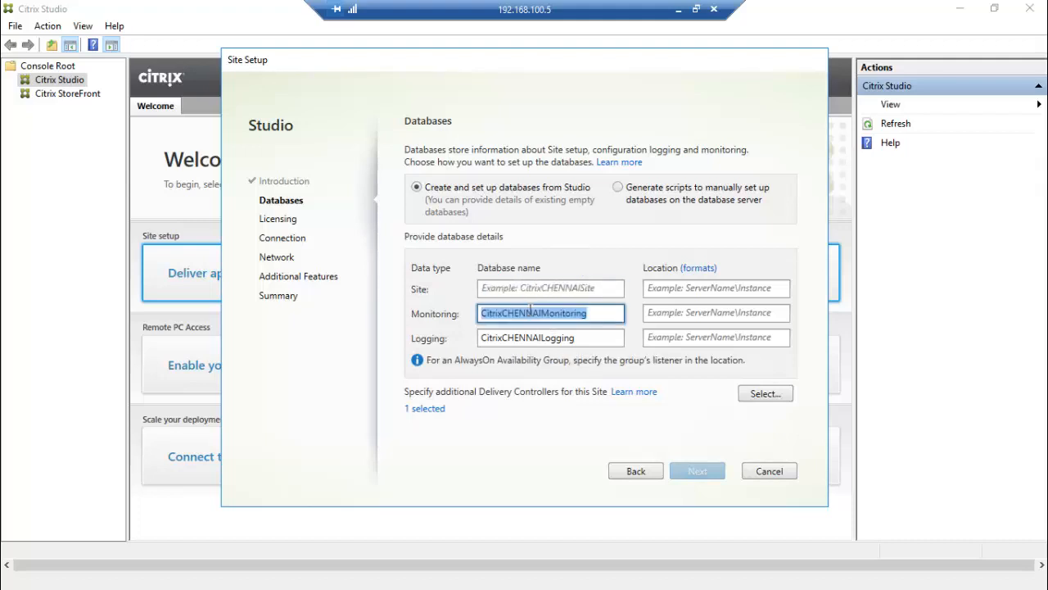
key(BackSpace)
double_click(524, 337)
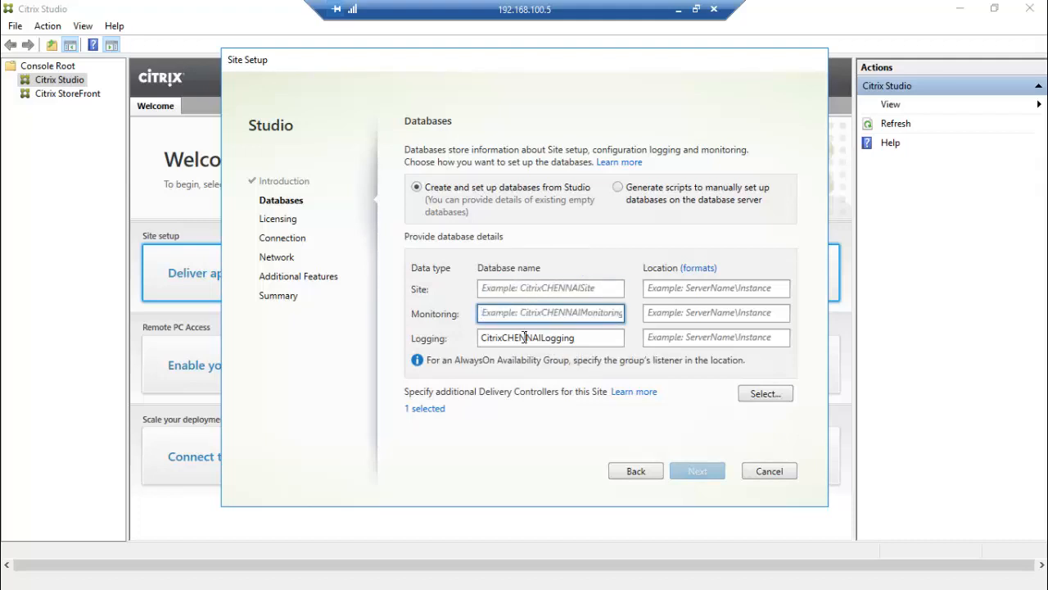
key(BackSpace)
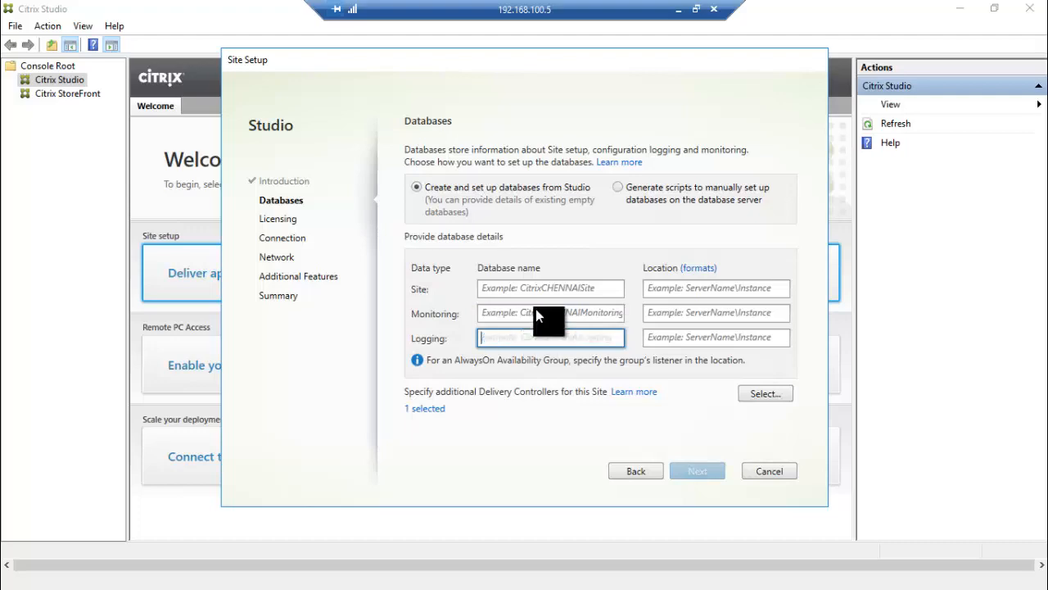
Switch to the domain controller session to check the site, monitoring and logging database names in SQL Server, and return to the Delivery Controller in full screen.
click(678, 11)
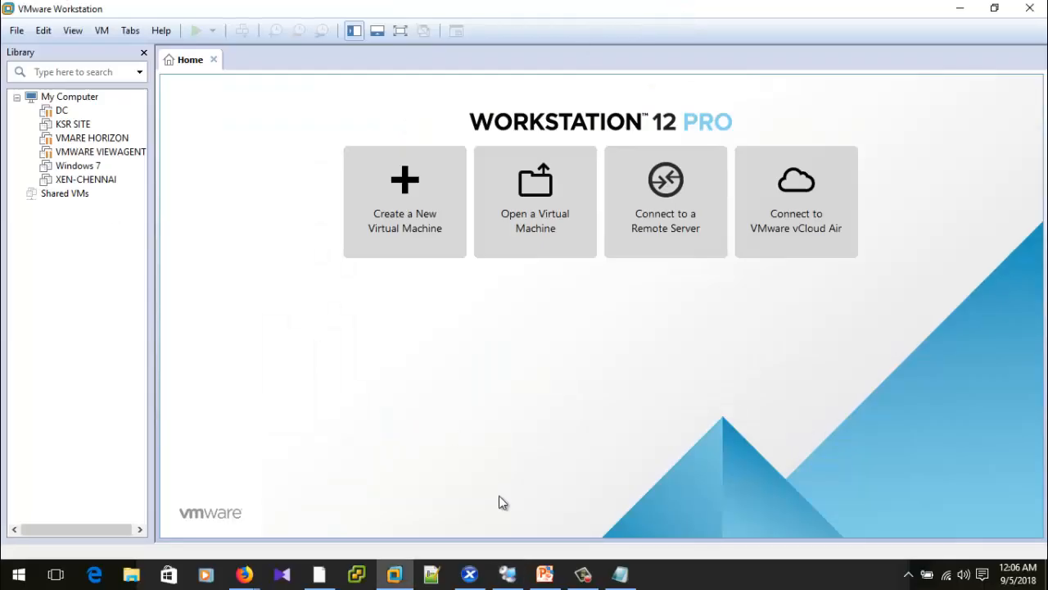
click(507, 574)
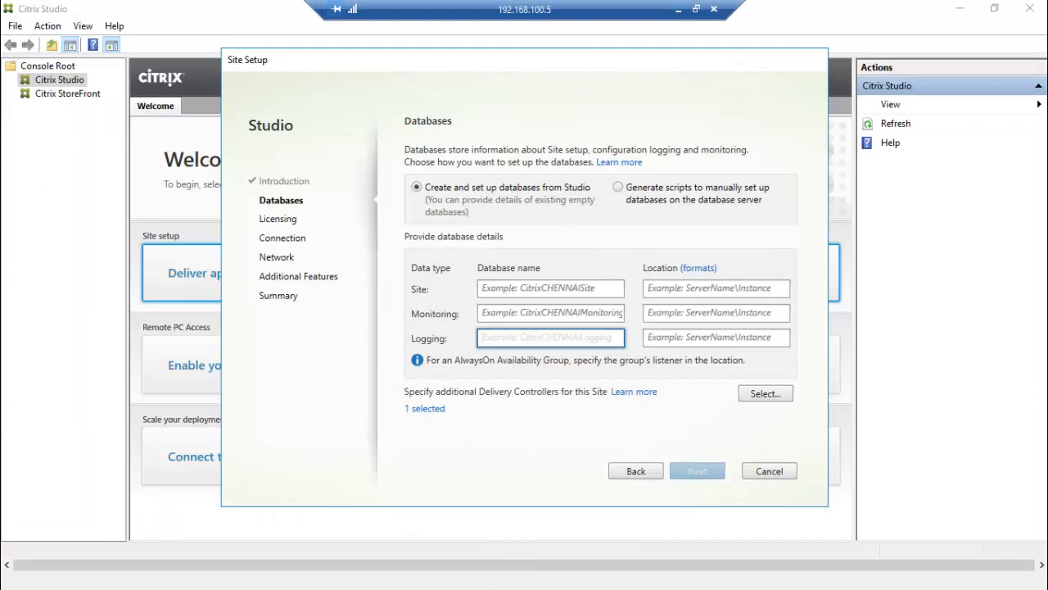
click(696, 9)
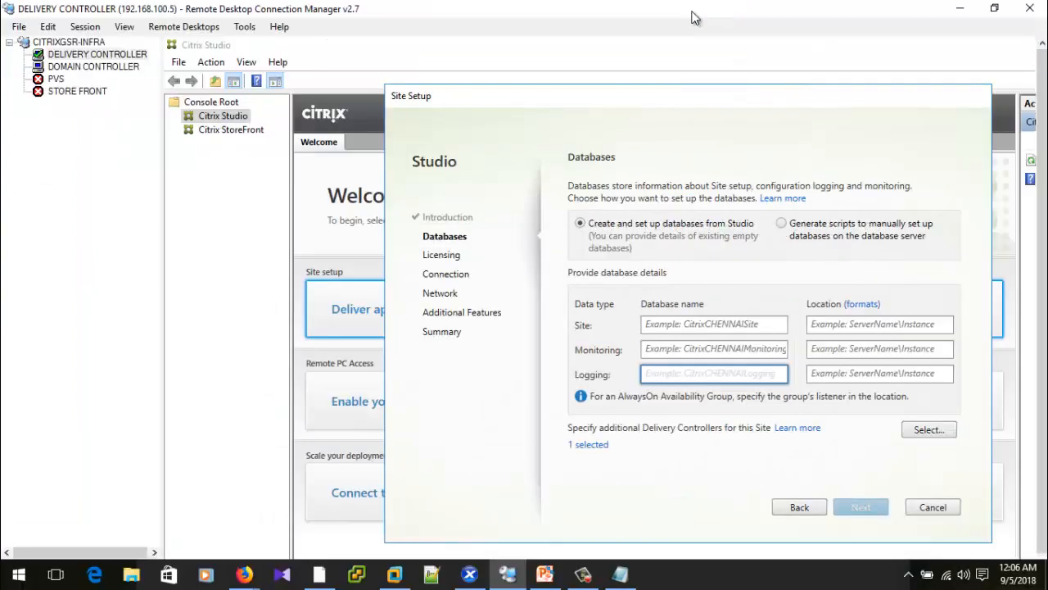
click(104, 68)
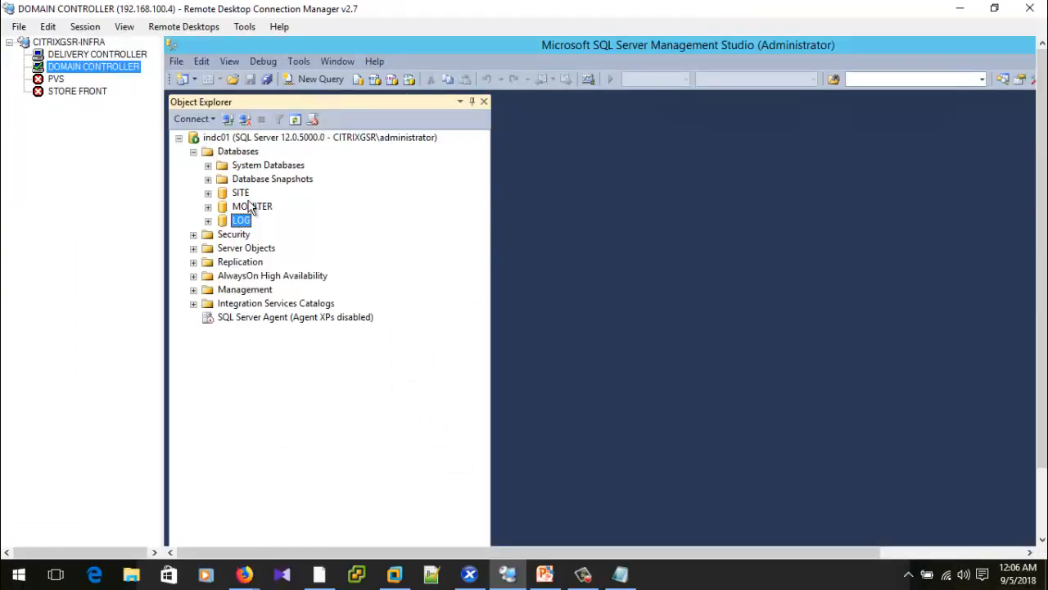
click(241, 194)
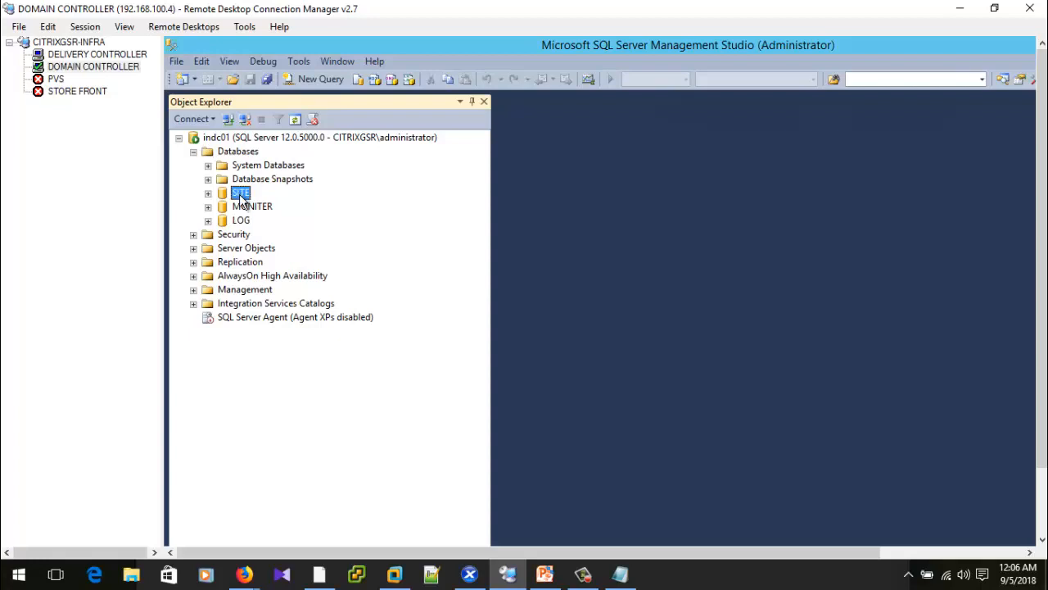
click(250, 206)
click(243, 221)
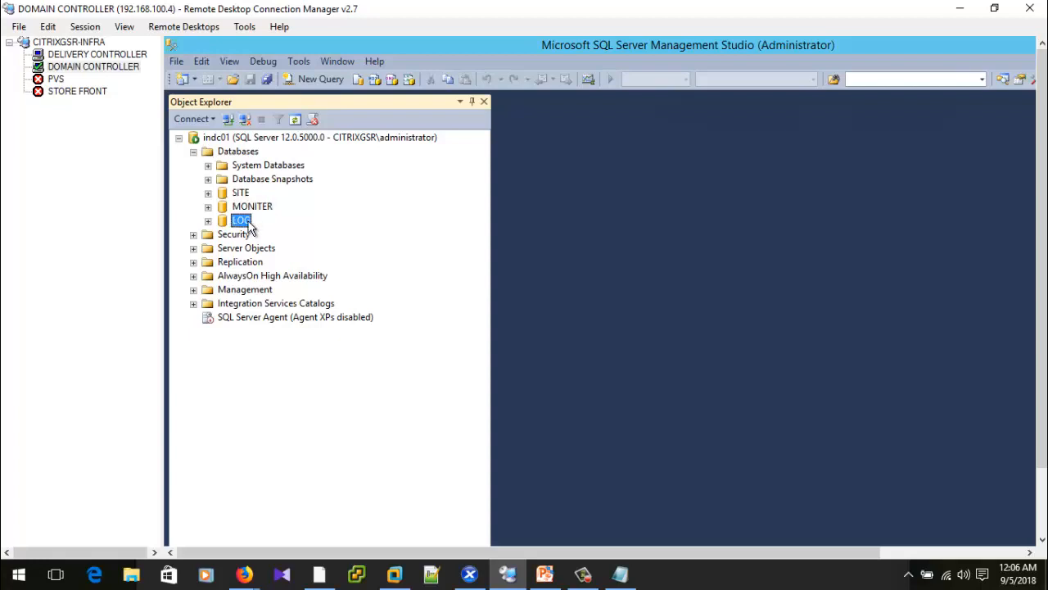
click(99, 55)
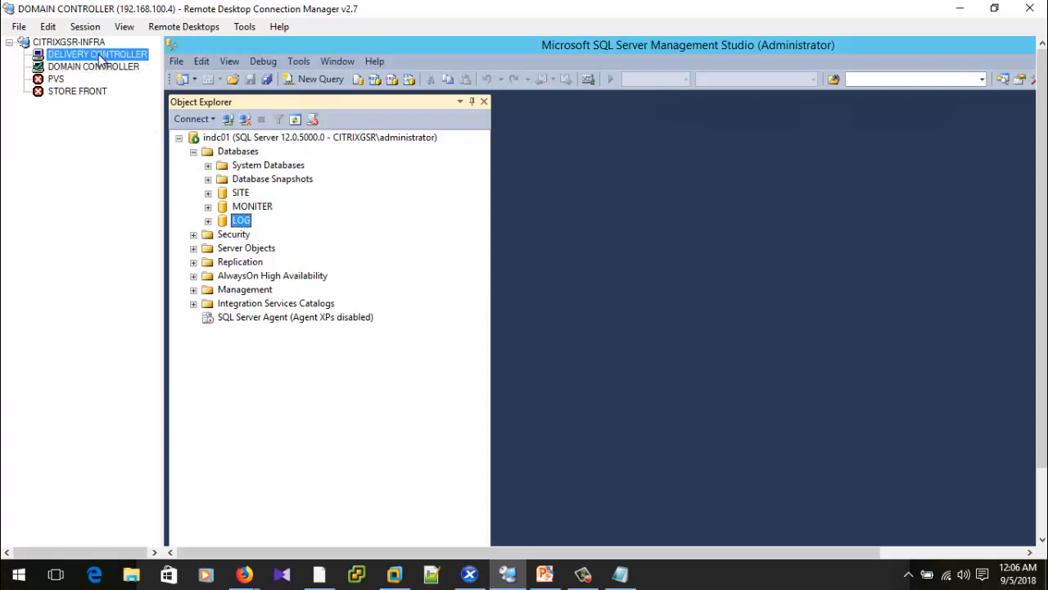
click(85, 27)
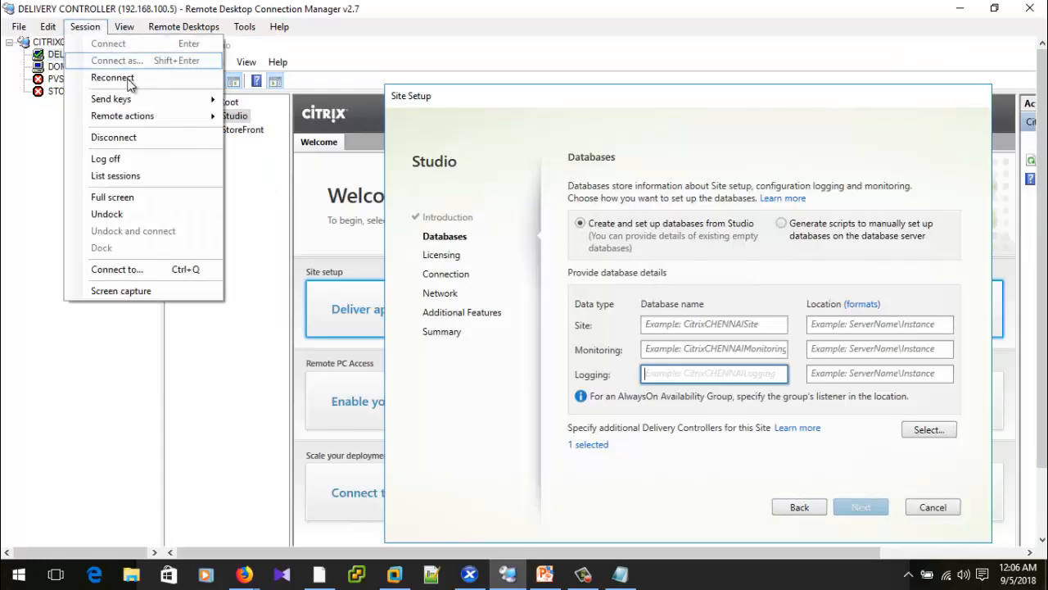
click(133, 195)
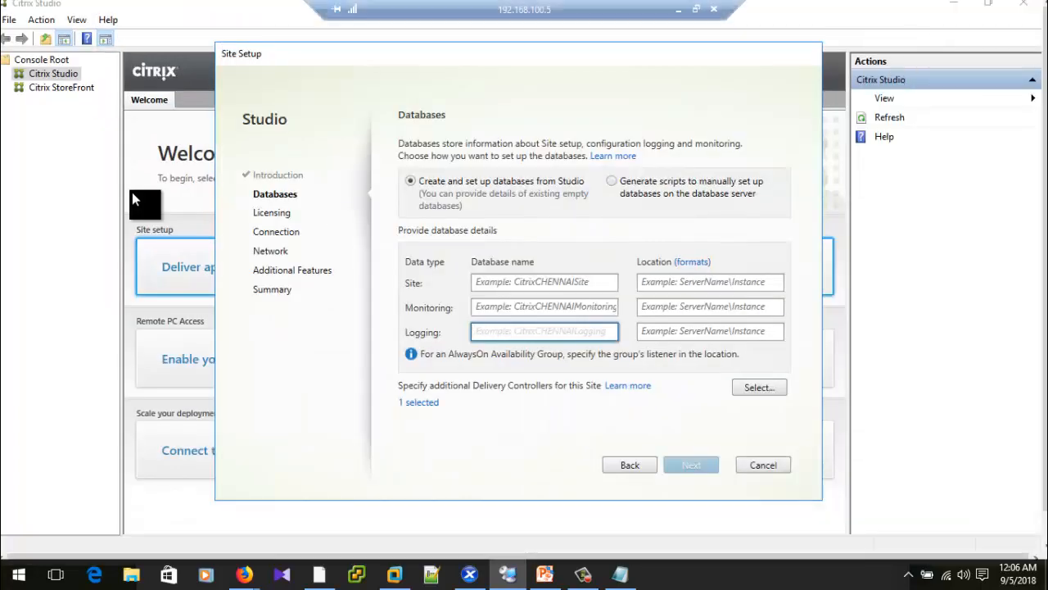
Name the Site database SITE, the Monitoring database MONITER and the Logging database LOG.
click(504, 283)
text(SITE)
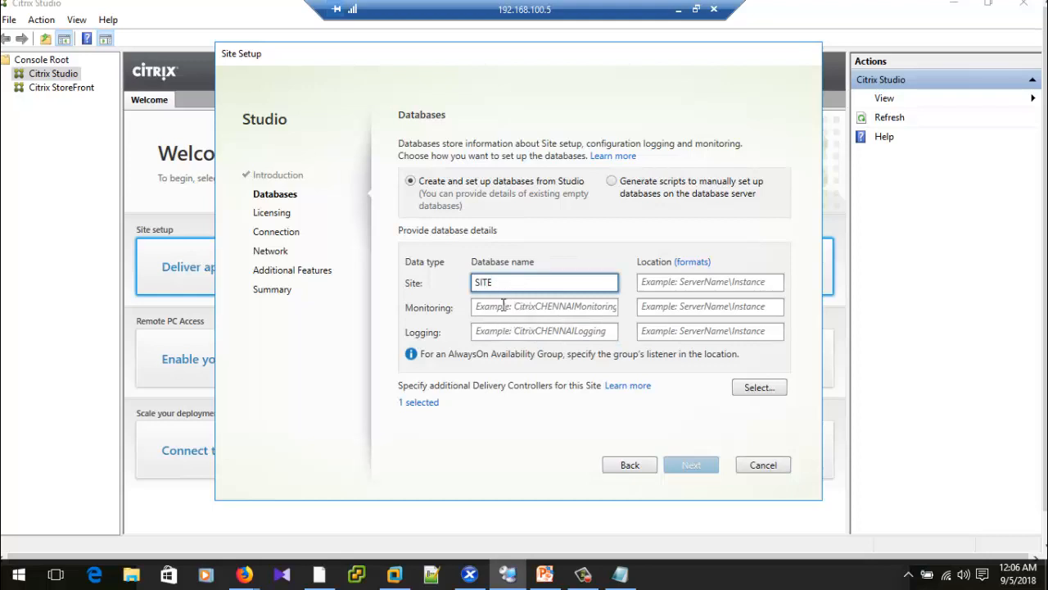
click(503, 307)
text(MON)
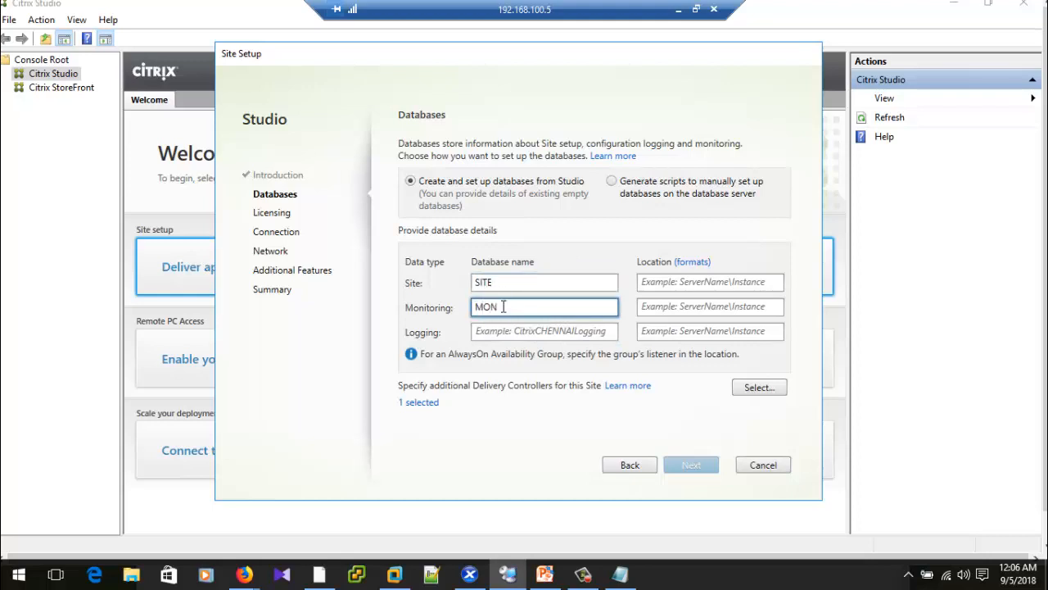
text(ITER)
click(499, 330)
text(LOG)
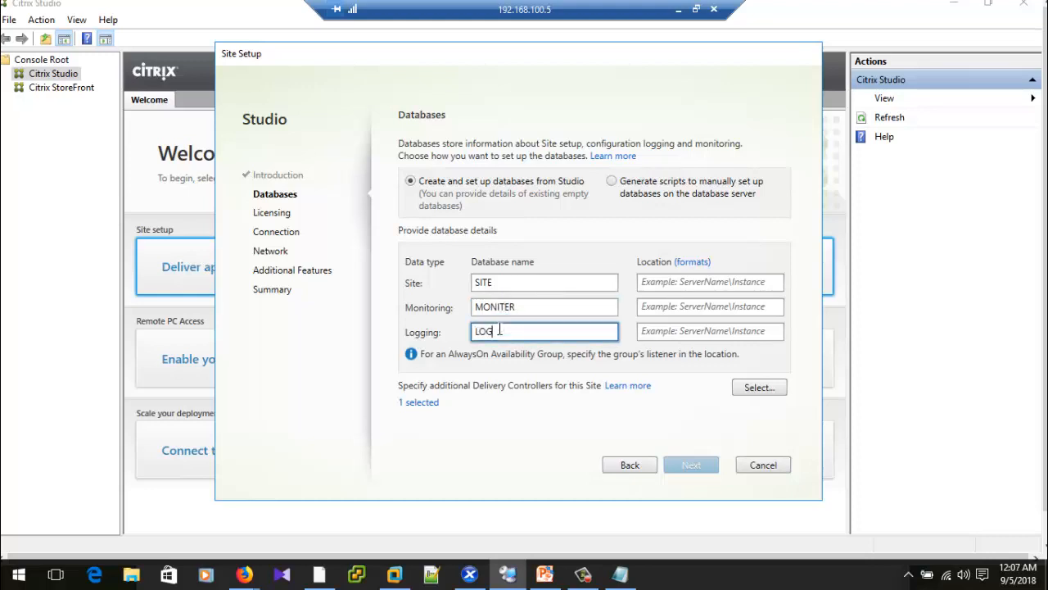
Set the location of all three databases to INDC01,1433 and continue to the licensing settings.
click(644, 282)
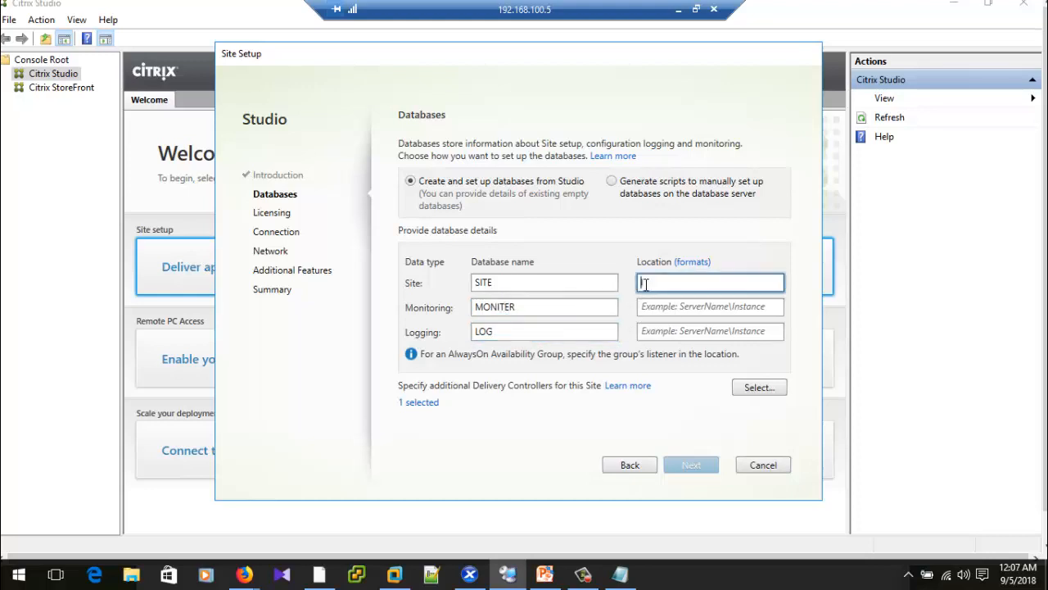
text(INDC01,1433)
key(ctrl+a)
key(ctrl+c)
click(671, 305)
key(ctrl+v)
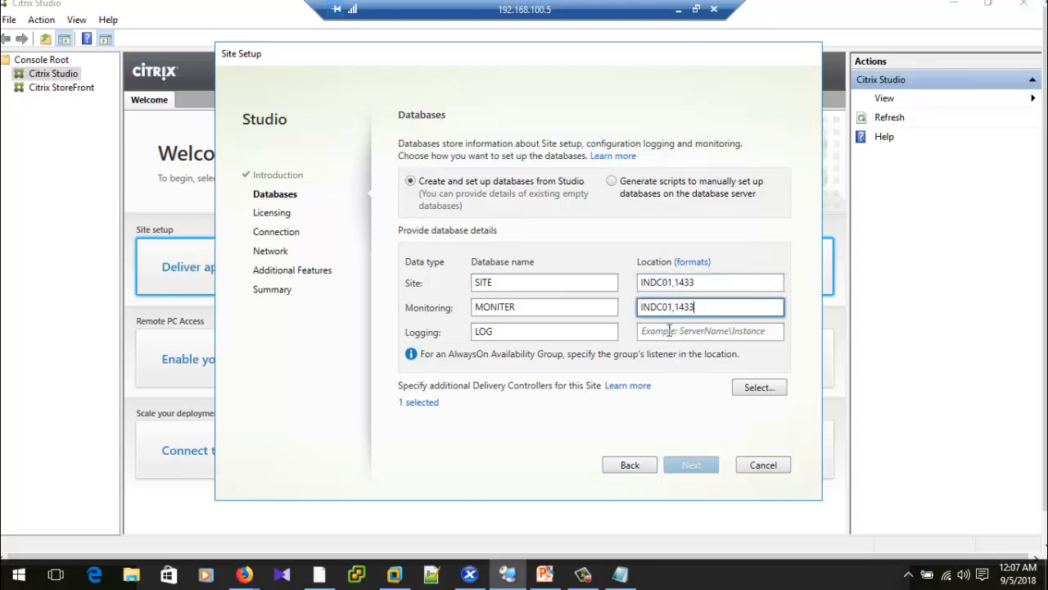
key(ctrl+v)
key(ctrl+z)
click(669, 331)
key(ctrl+v)
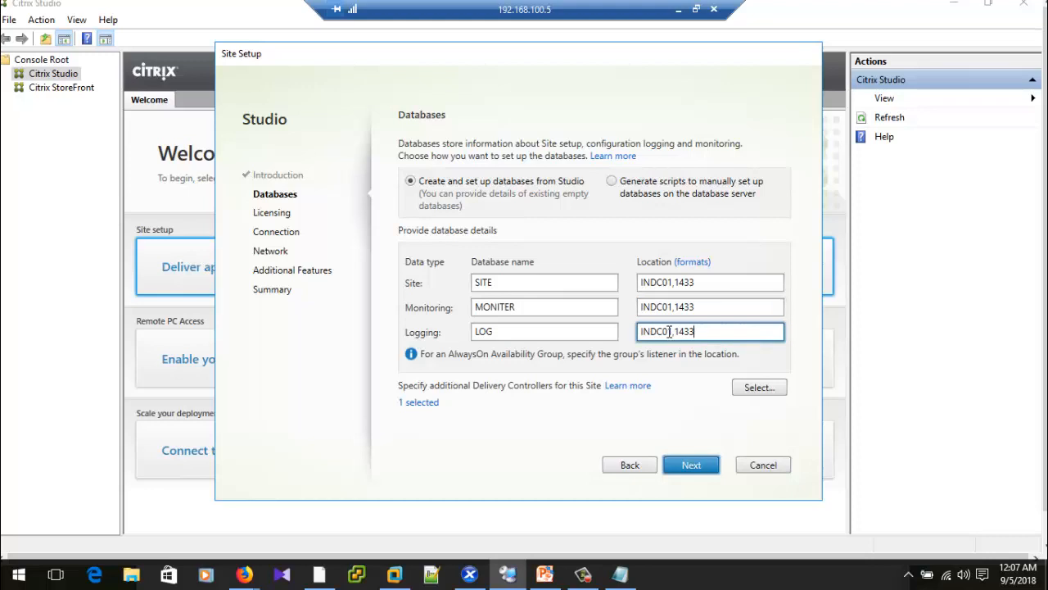
click(685, 462)
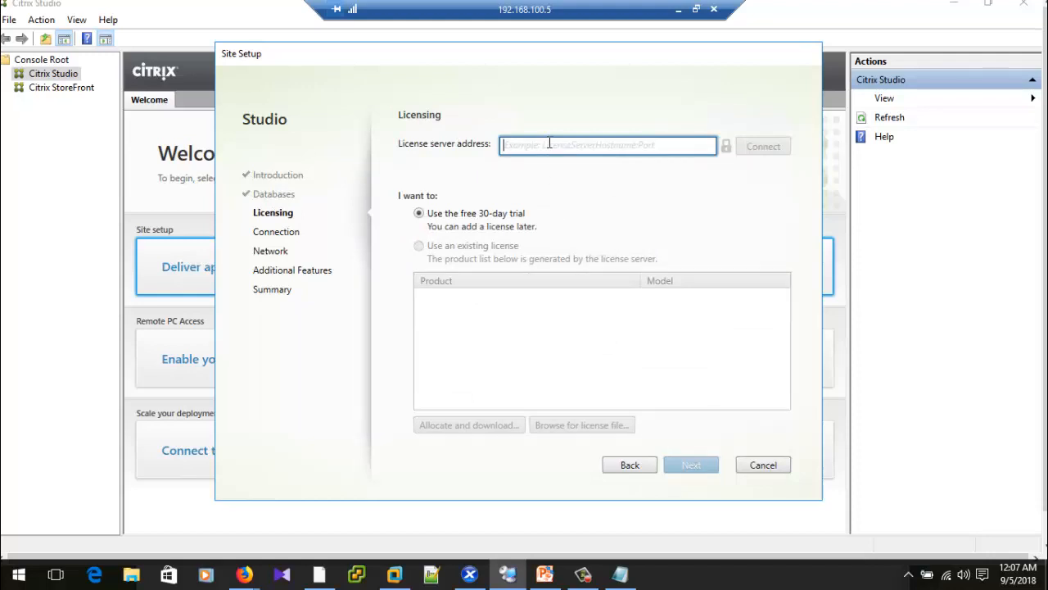
Connect to the license server INDC01 and choose to trust its certificate.
text(INDC)
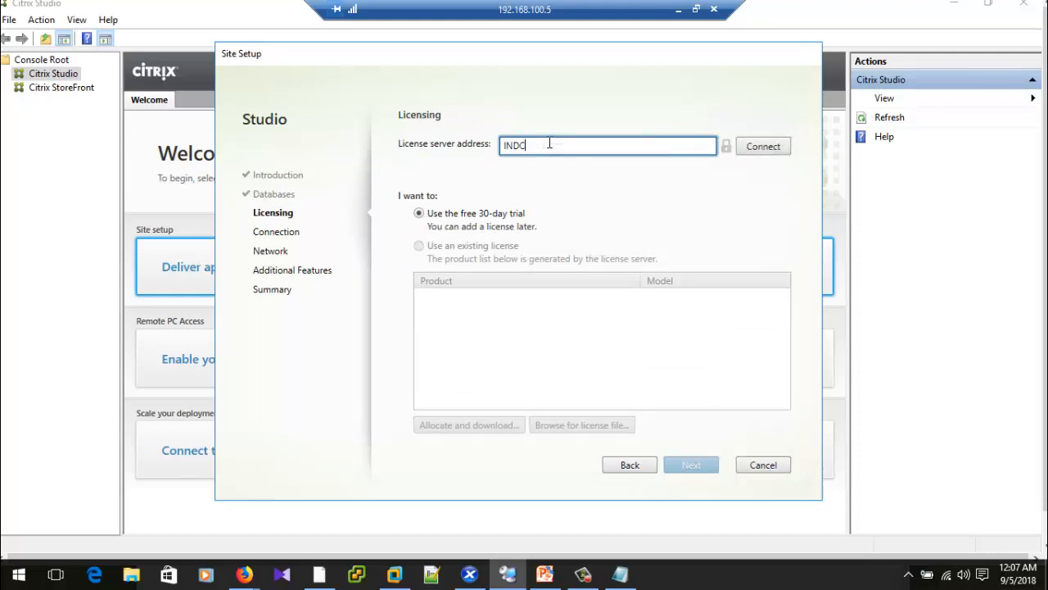
text(01)
click(751, 153)
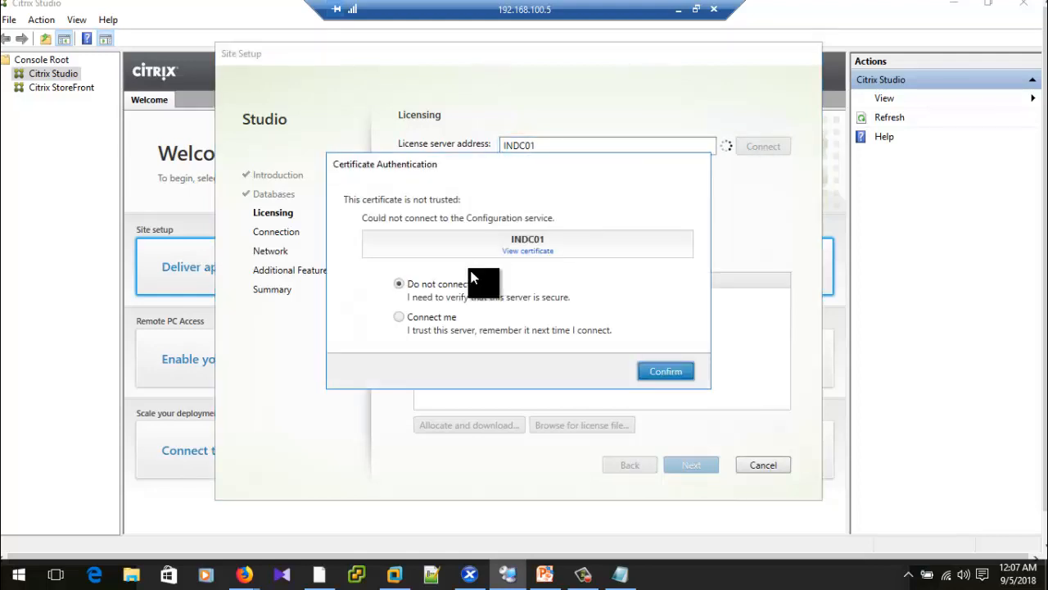
click(418, 320)
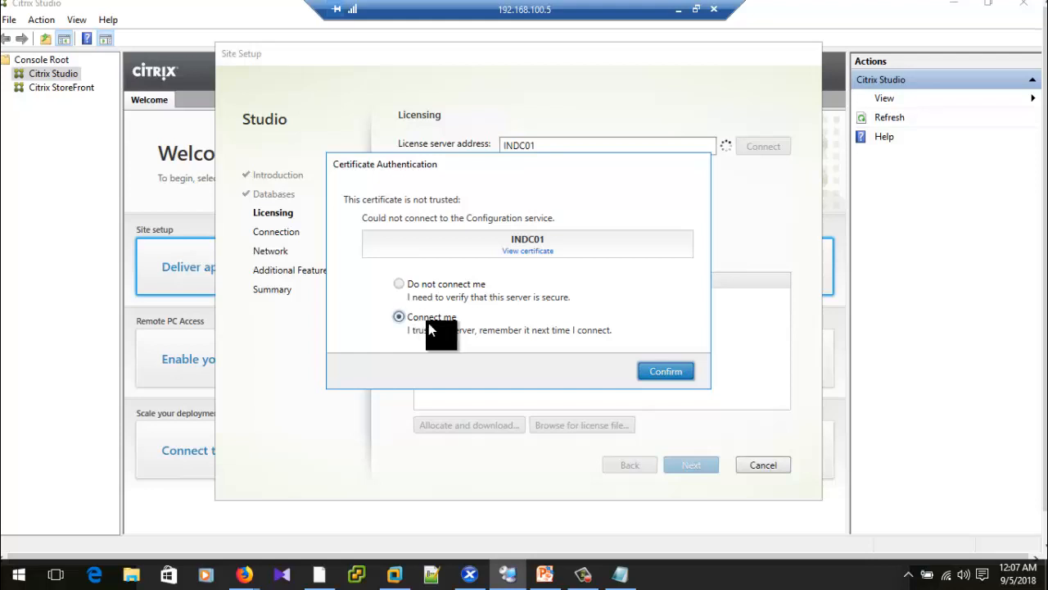
click(668, 373)
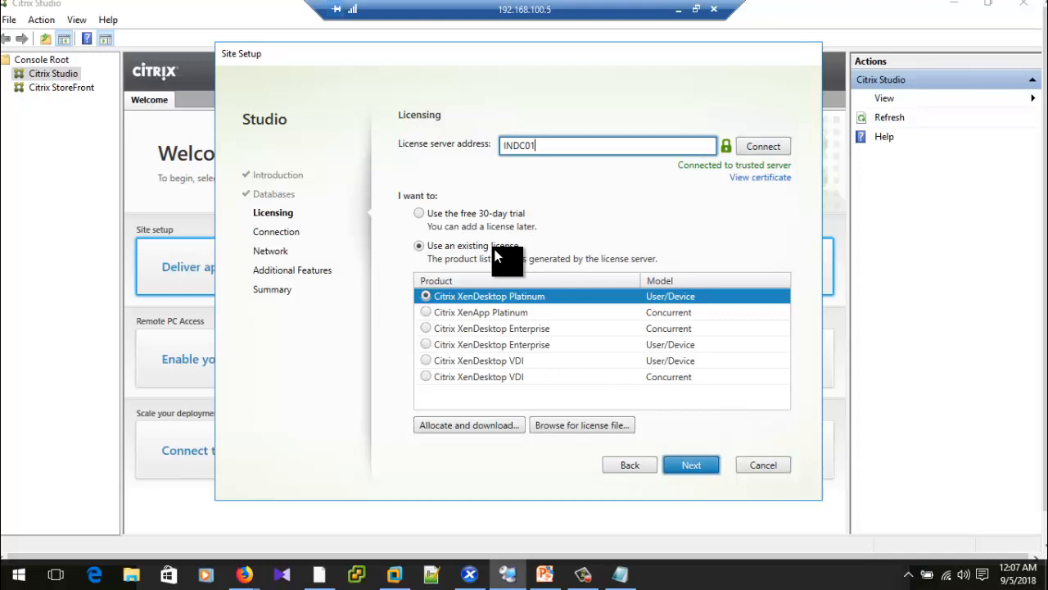
Select the existing Citrix XenDesktop Enterprise license with the Concurrent model and continue to the connection settings.
click(494, 313)
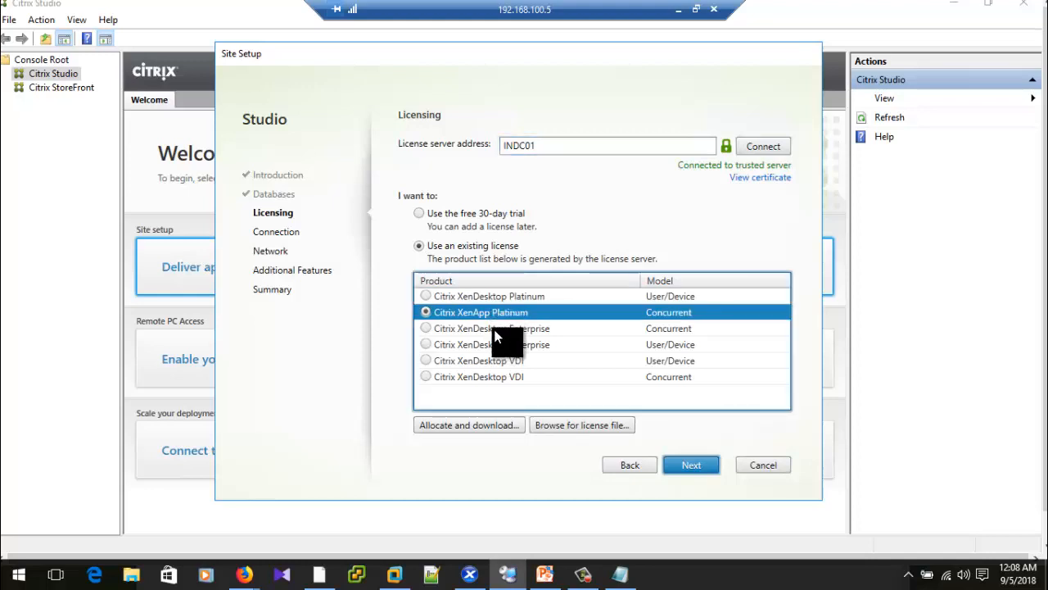
click(495, 329)
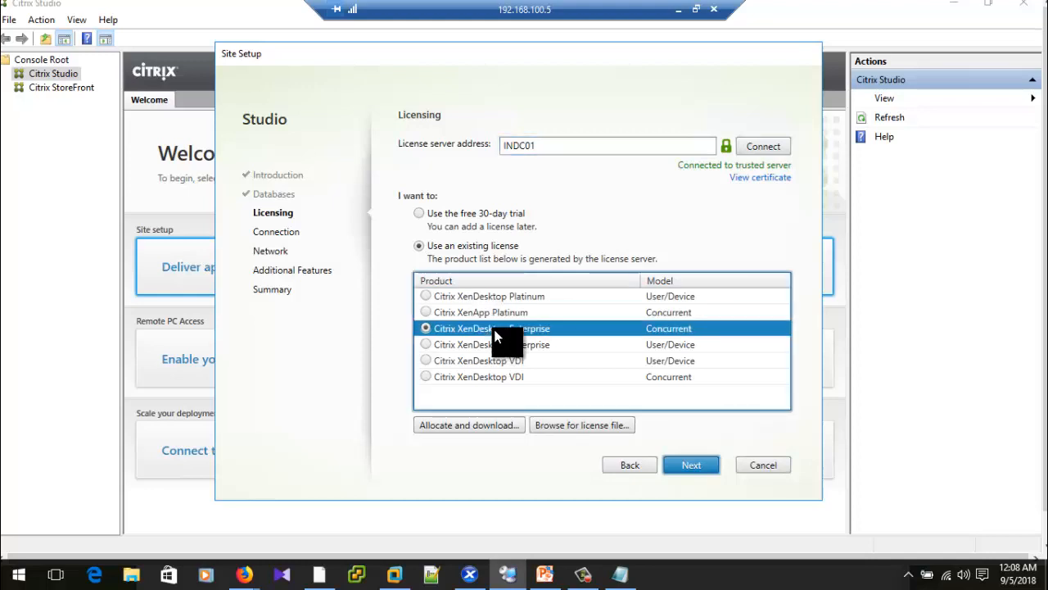
click(692, 465)
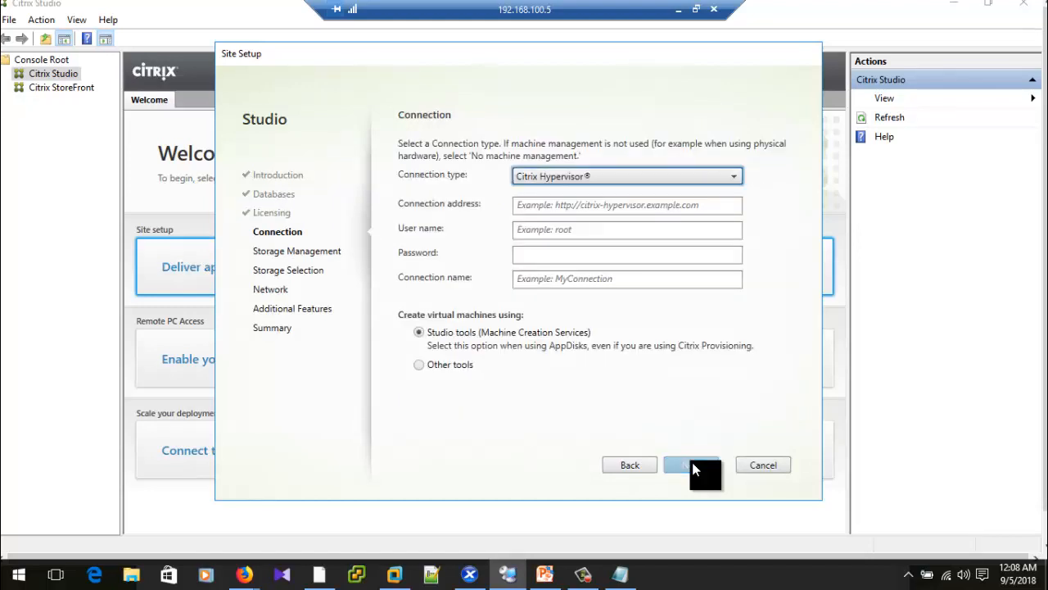
click(597, 206)
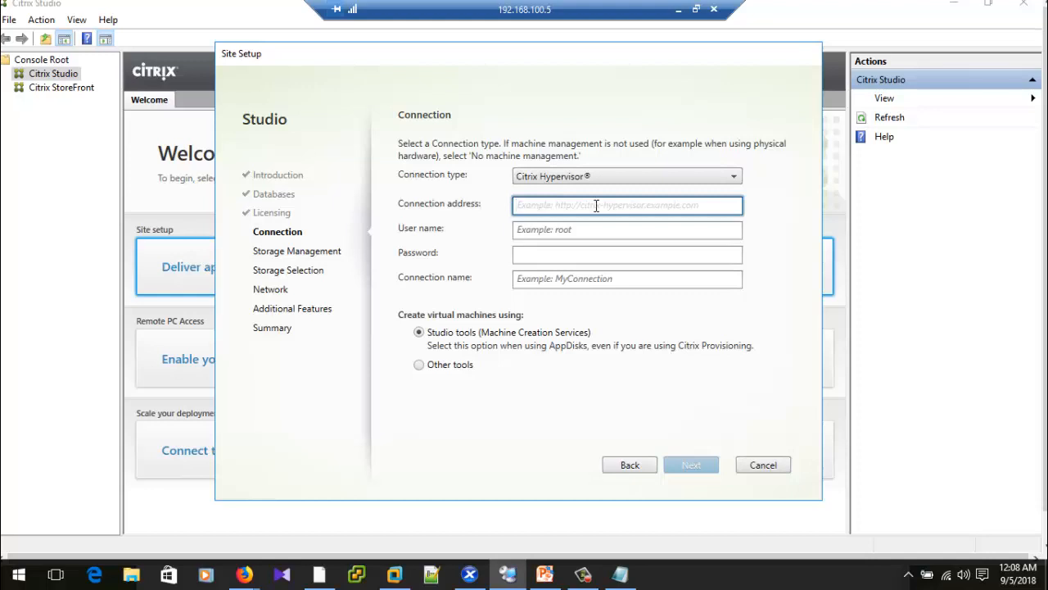
click(678, 10)
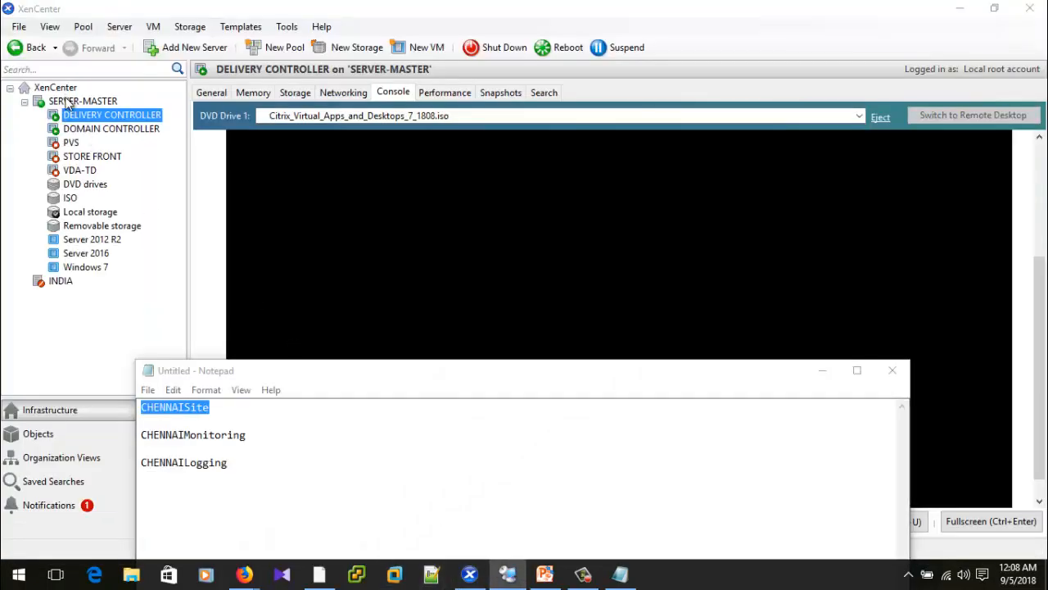
click(69, 102)
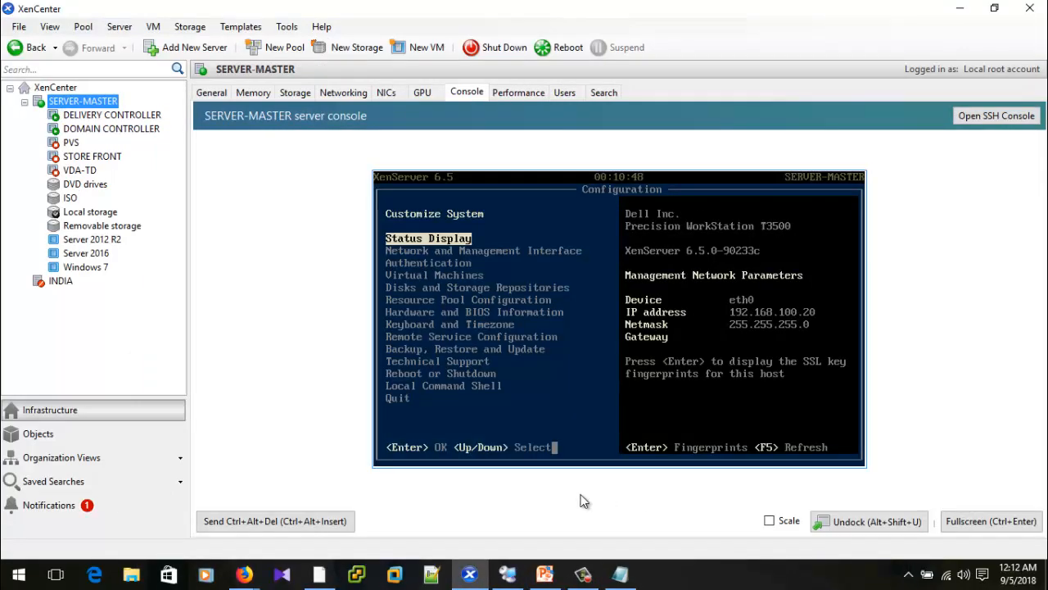
click(507, 573)
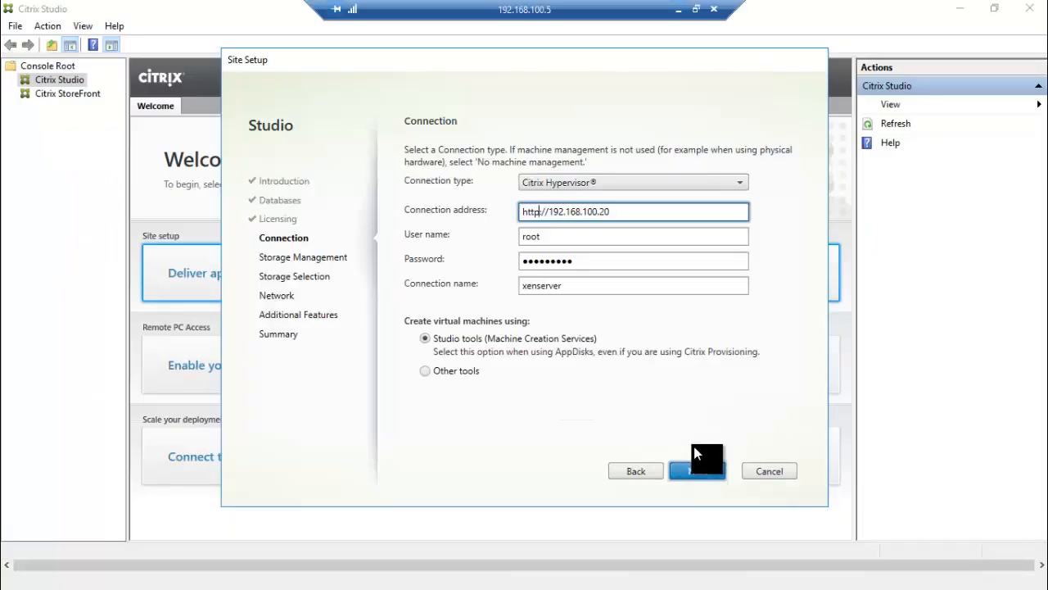
click(699, 471)
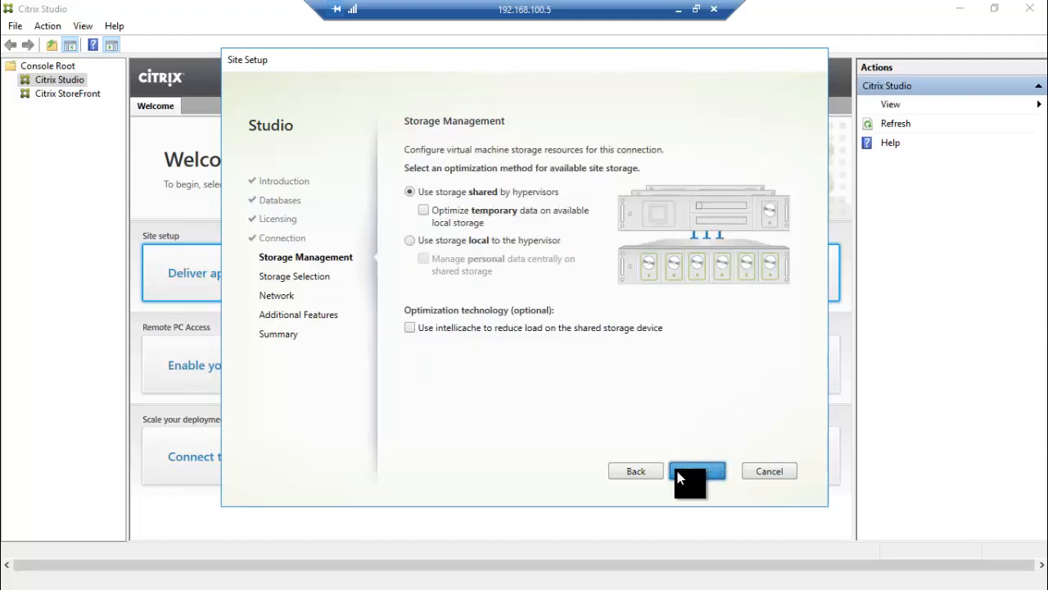
Go back through the connection and licensing settings to review them, and return to the connection page.
click(640, 470)
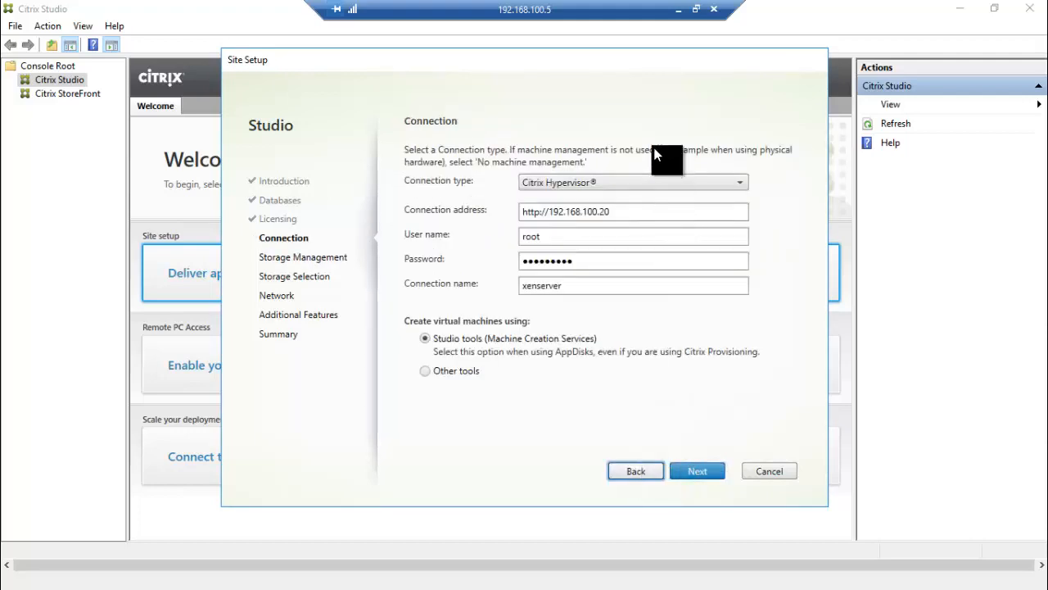
click(635, 472)
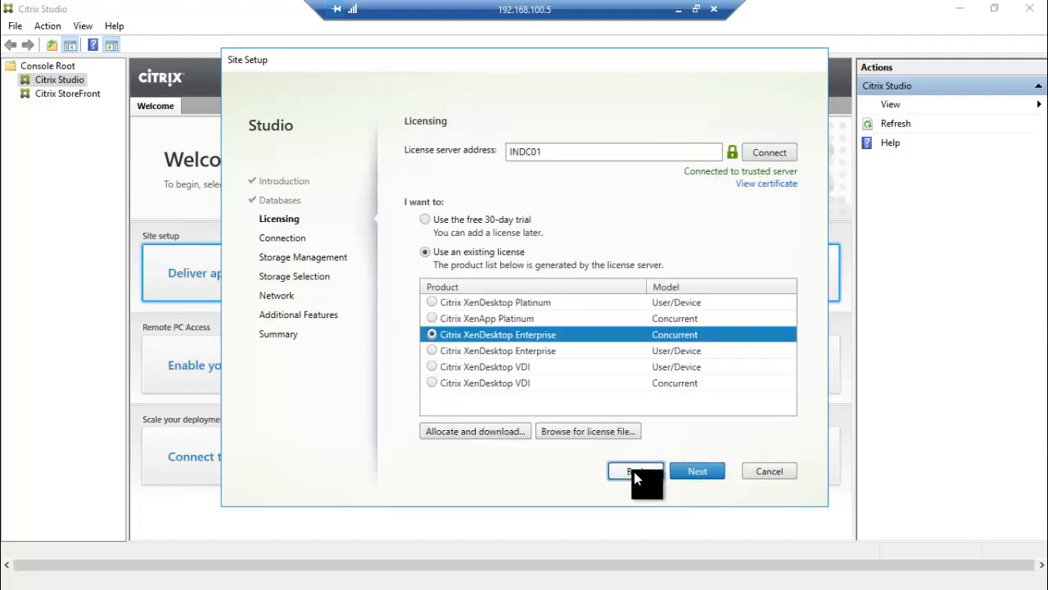
click(683, 474)
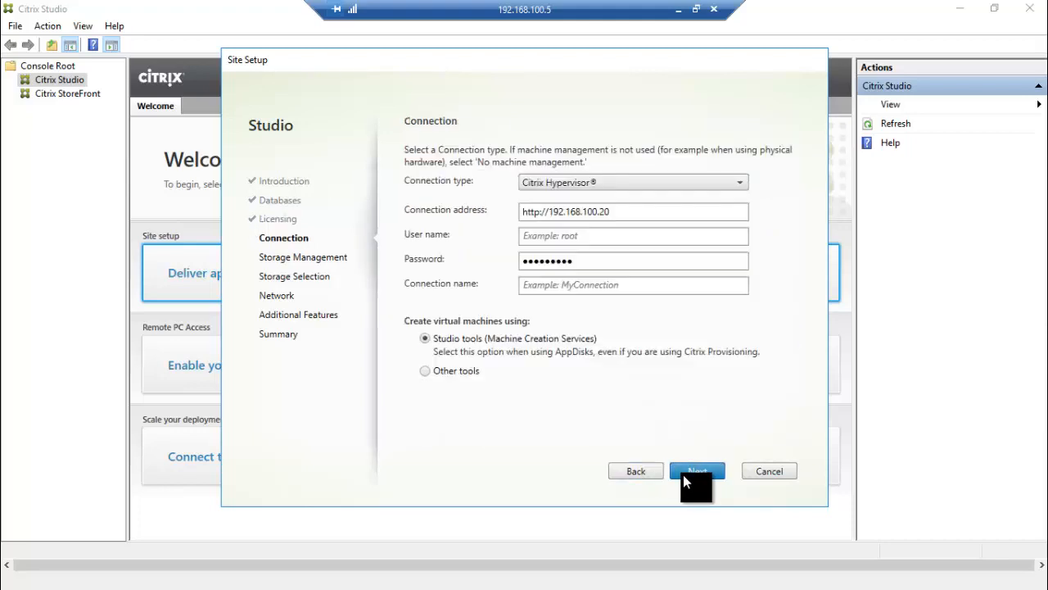
Set the hypervisor connection's user name to root and its name to XESERVER, then check the SERVER-MASTER console in XenCenter.
click(683, 474)
click(579, 235)
text(root)
key(Tab)
key(Tab)
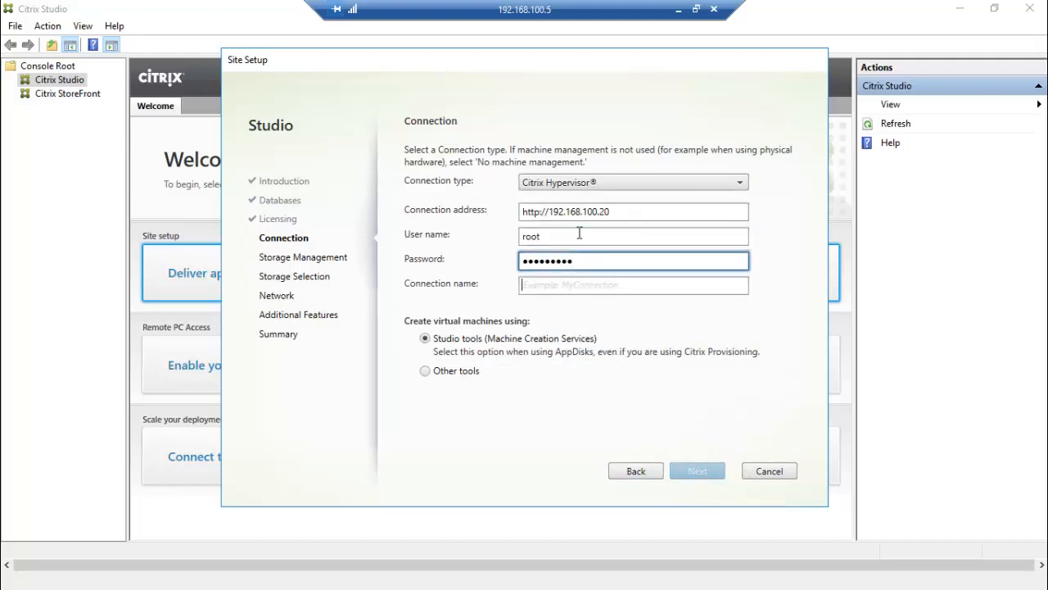
text(XESERVER)
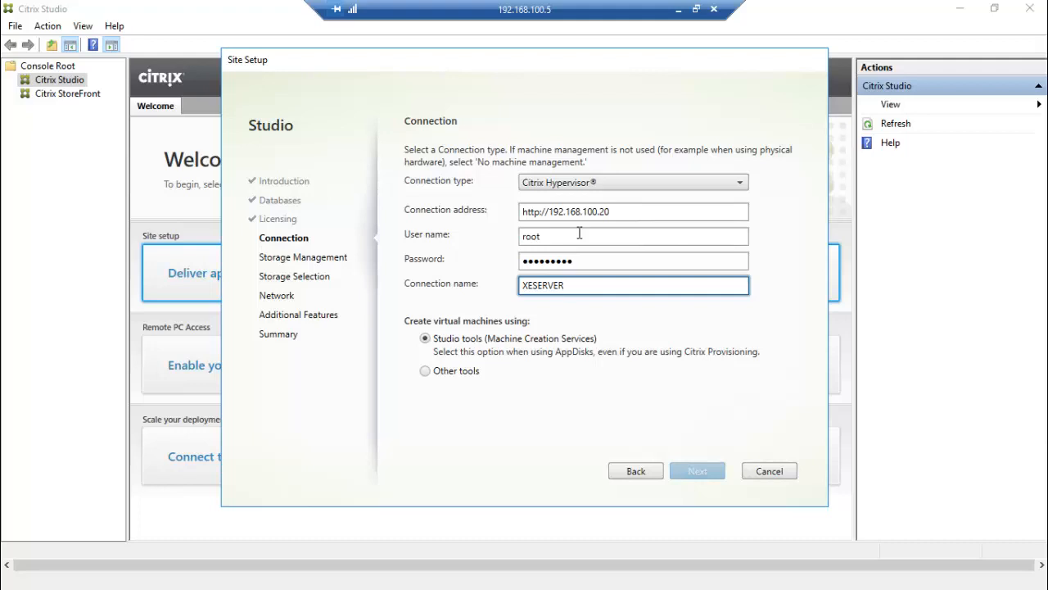
click(679, 15)
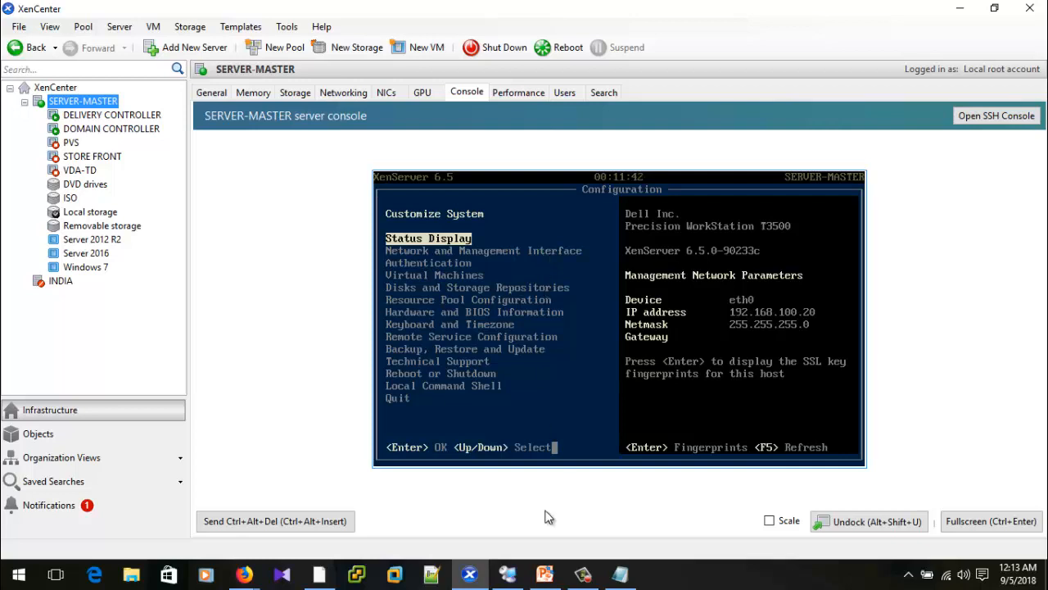
click(509, 575)
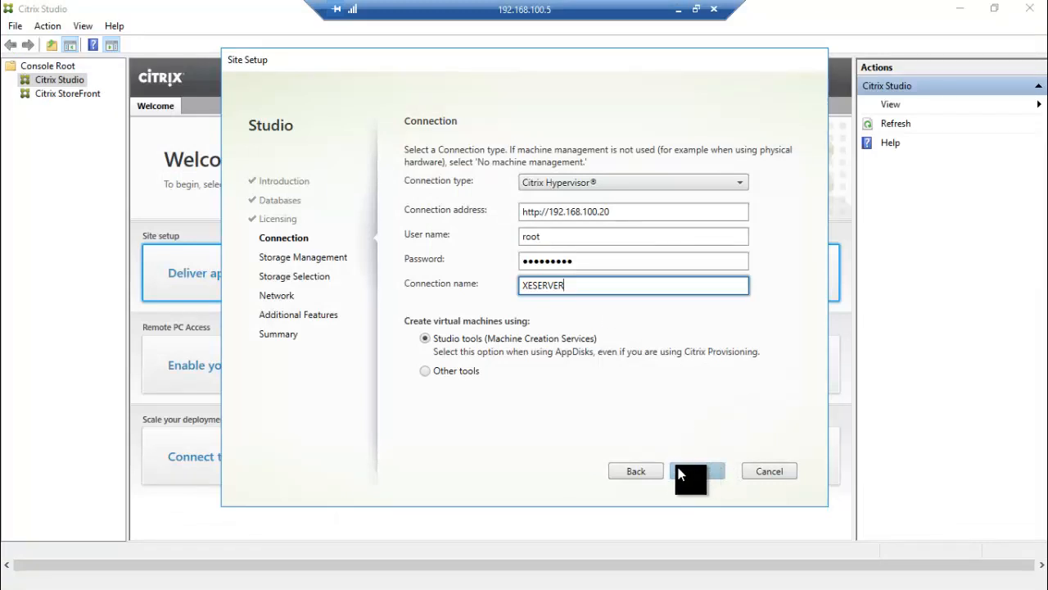
Clear and re-enter the hypervisor password, and try to submit the connection settings.
click(584, 260)
key(BackSpace)
key(BackSpace)
key(BackSpace)
key(BackSpace)
key(BackSpace)
key(BackSpace)
key(BackSpace)
key(BackSpace)
key(BackSpace)
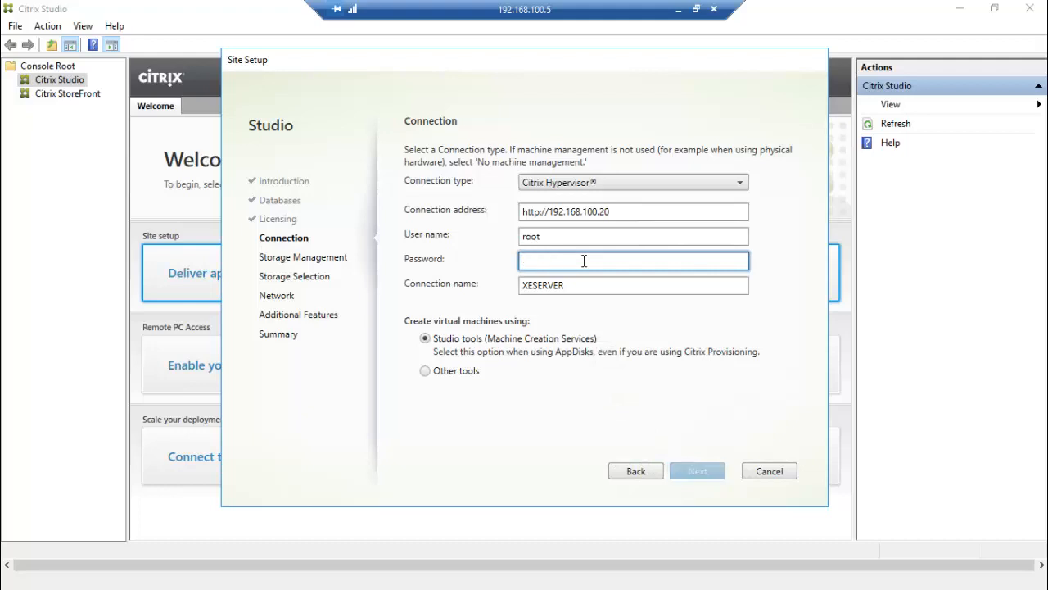
text(*****)
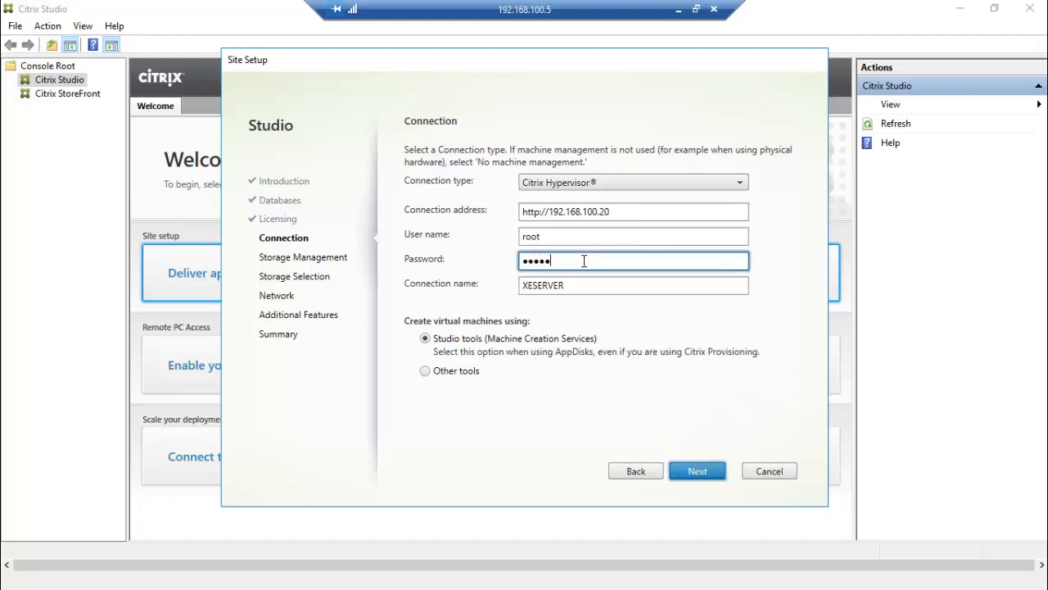
text(****)
click(694, 473)
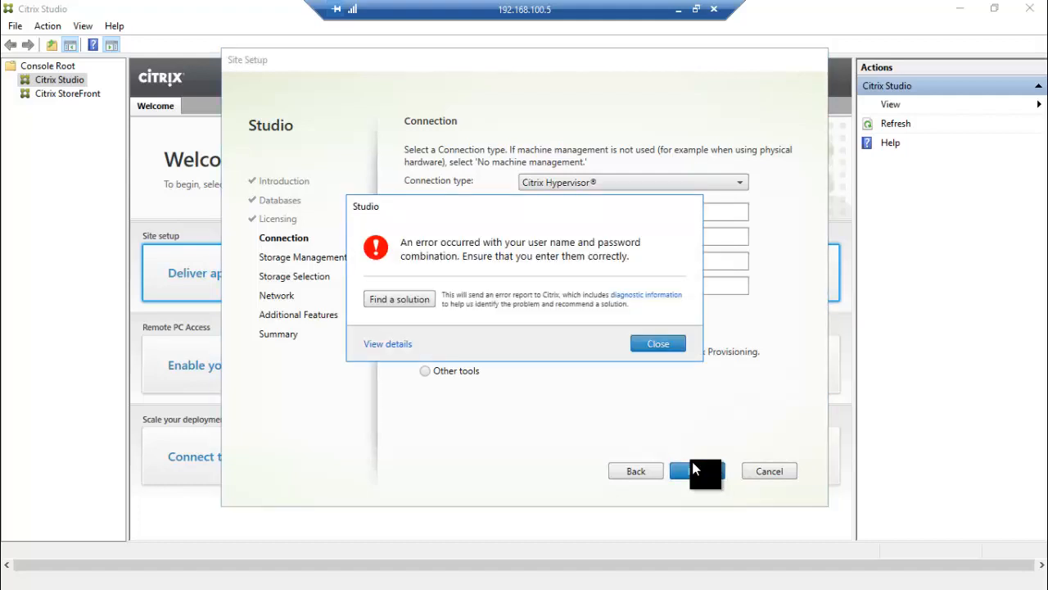
click(652, 343)
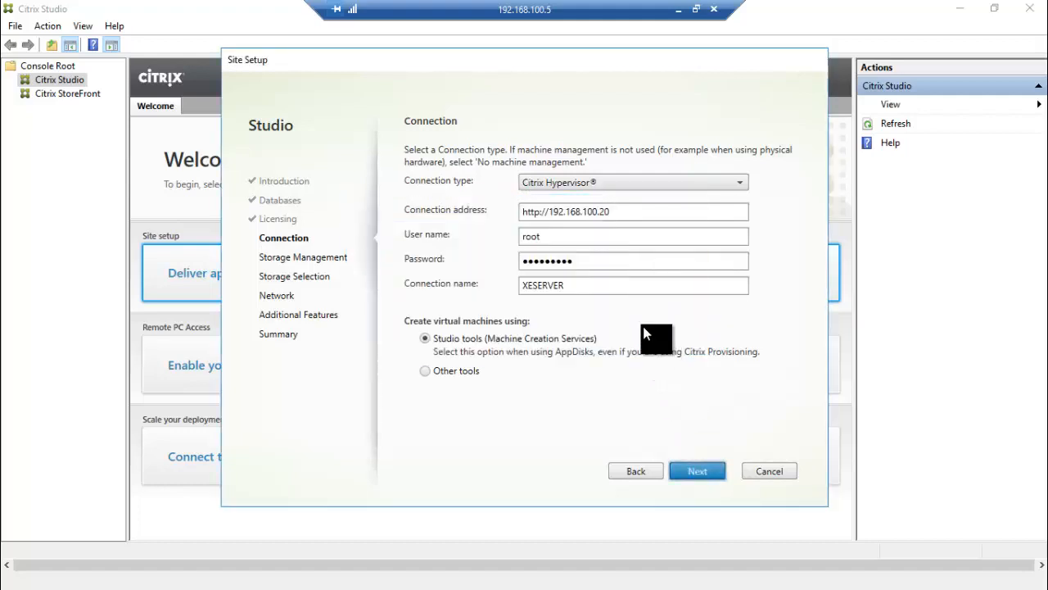
Enter the hypervisor root password again and submit the XESERVER connection to reach the storage settings.
click(590, 261)
key(BackSpace)
key(BackSpace)
key(BackSpace)
key(BackSpace)
key(BackSpace)
key(BackSpace)
key(BackSpace)
key(BackSpace)
key(BackSpace)
key(BackSpace)
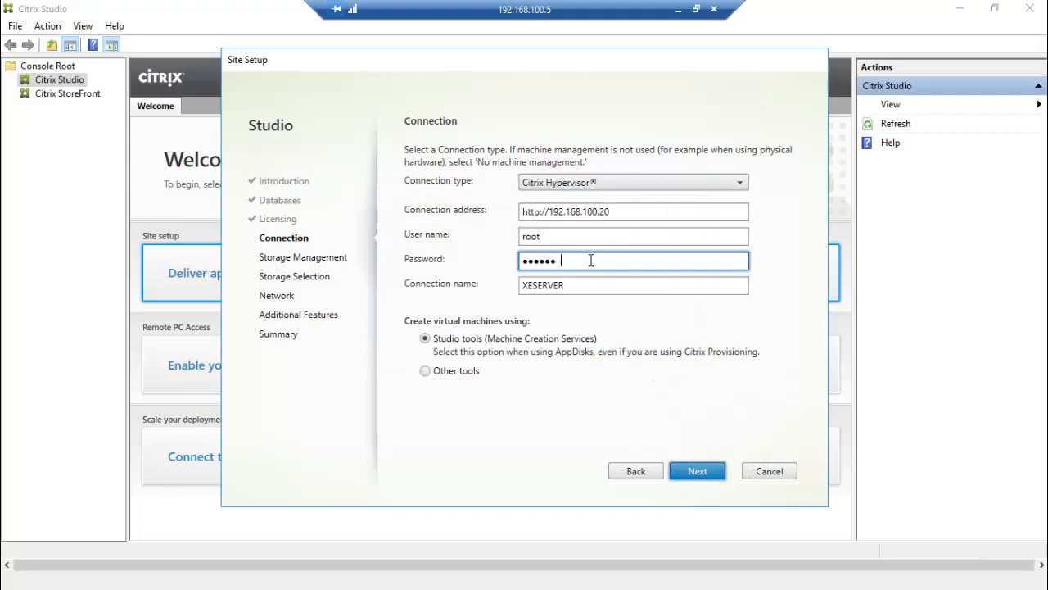
text(••)
key(BackSpace)
key(BackSpace)
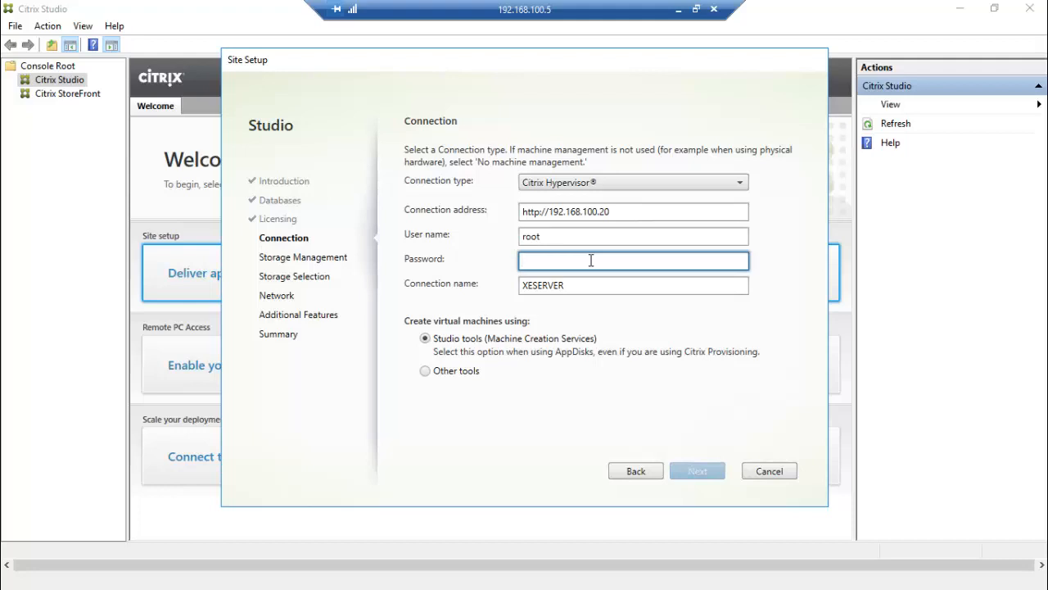
text(••••••••••)
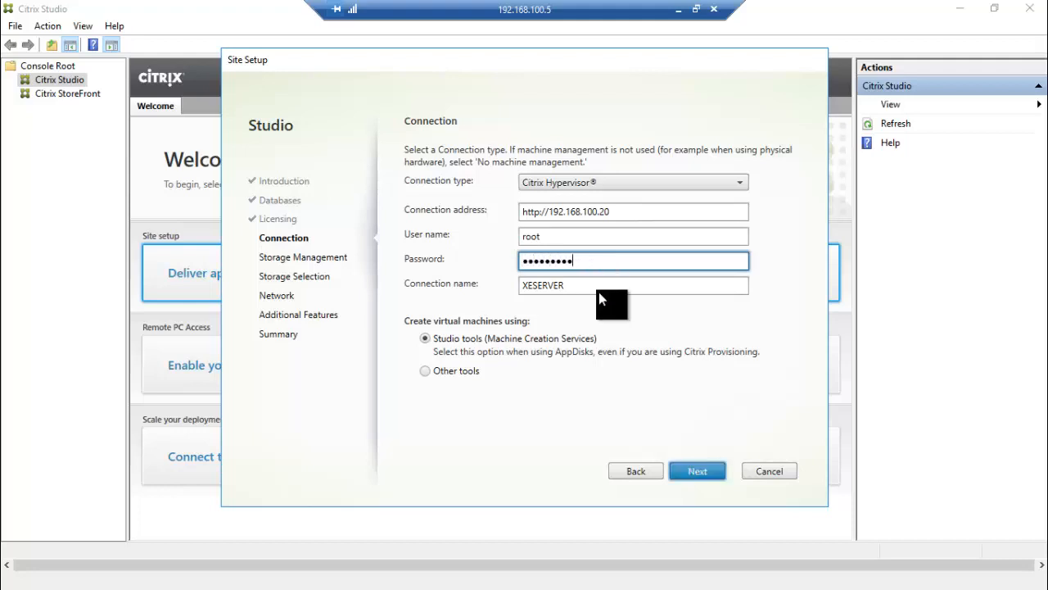
click(693, 467)
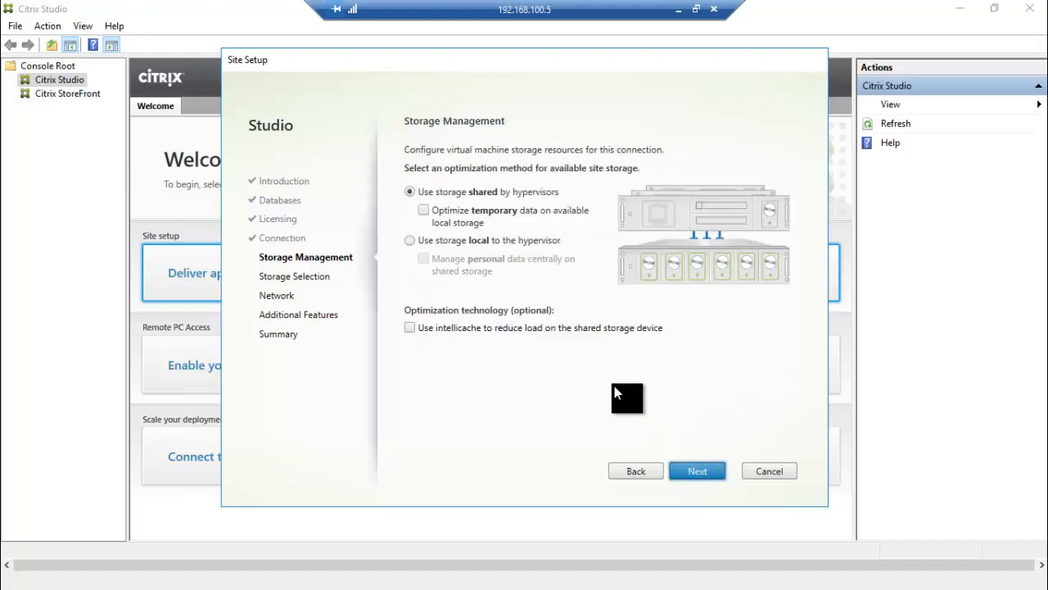
Use storage local to the hypervisor, and keep the SERVER-MASTER local storage for OS, Personal vDisk and Temporary data.
click(424, 241)
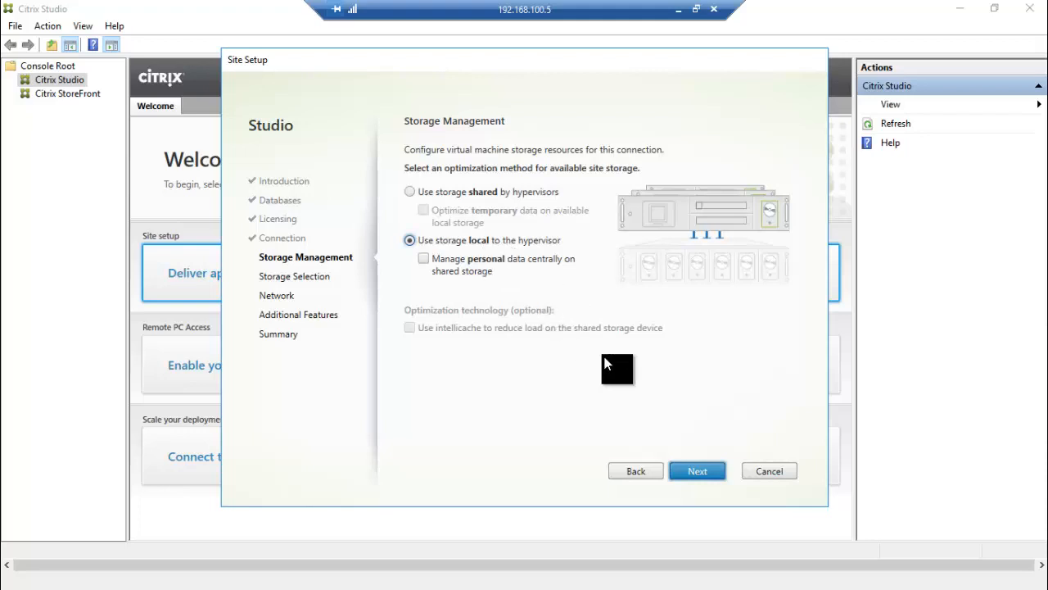
click(702, 472)
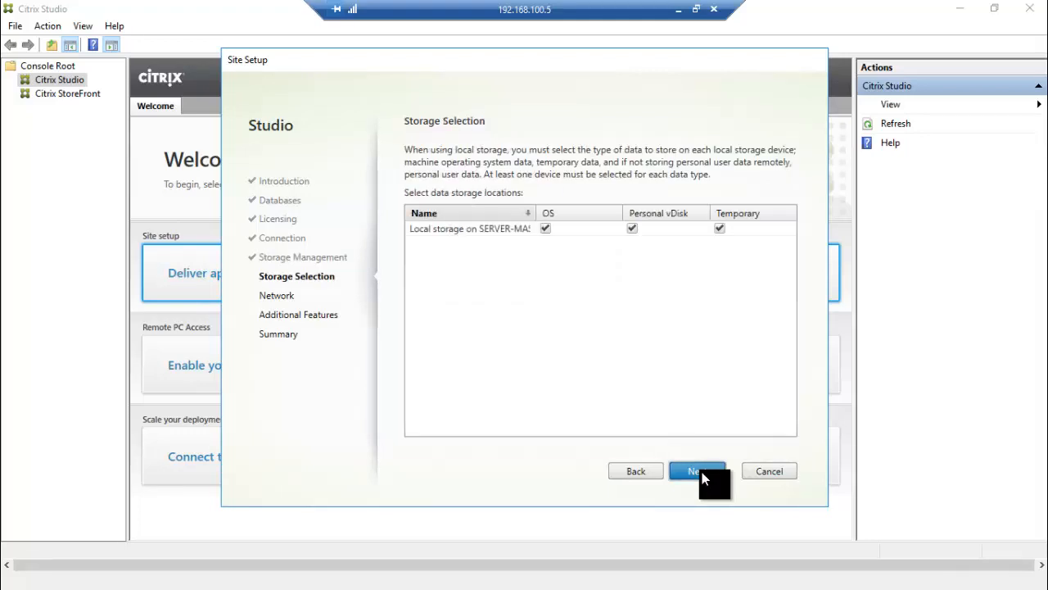
click(702, 472)
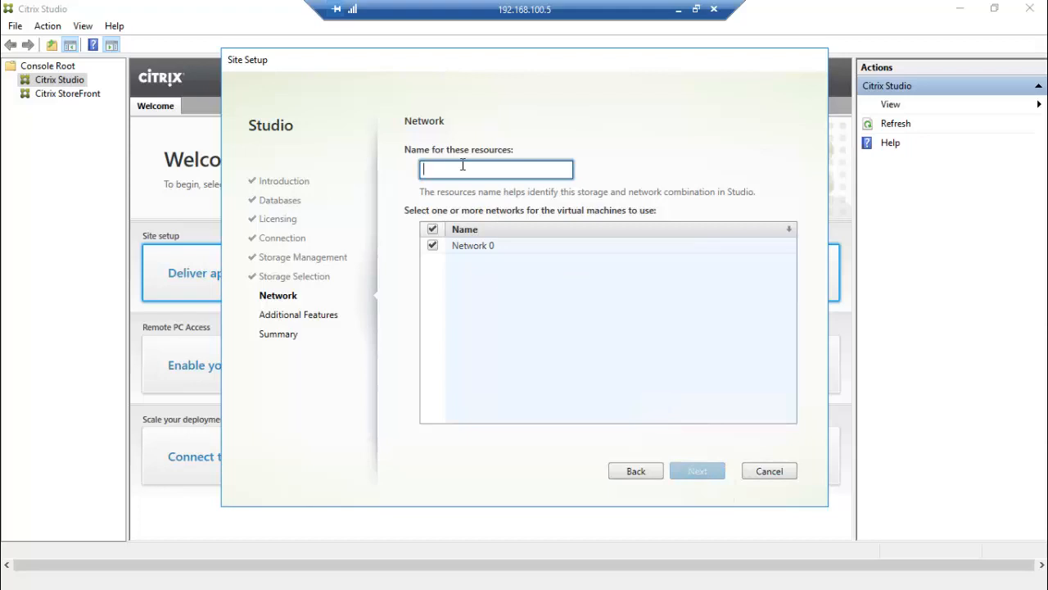
Name the resources VM on Network 0, skip the additional features and finish the CHENNAI site setup.
text(v)
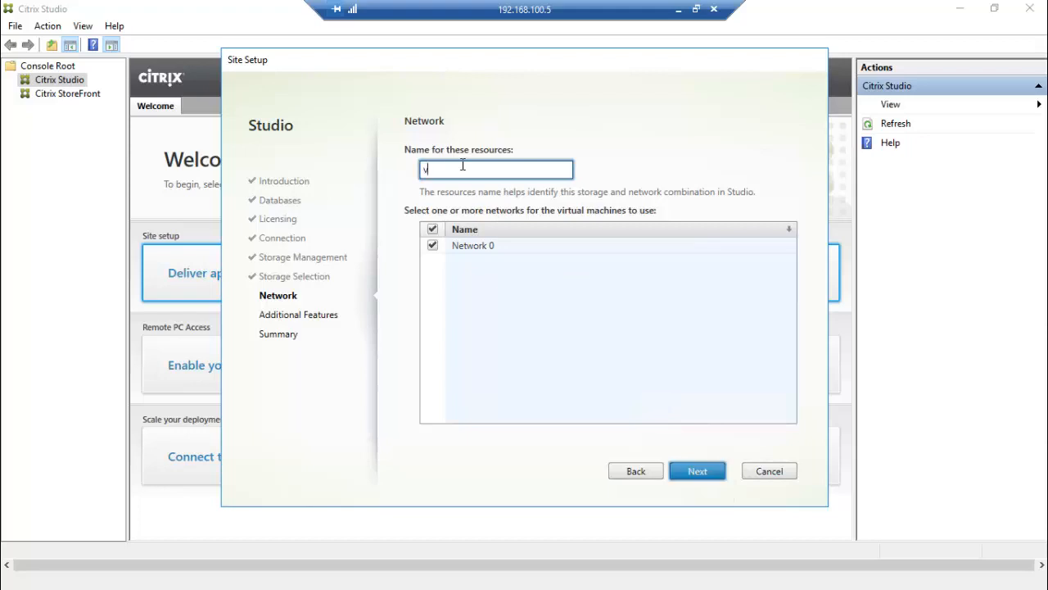
key(BackSpace)
text(VM)
click(696, 472)
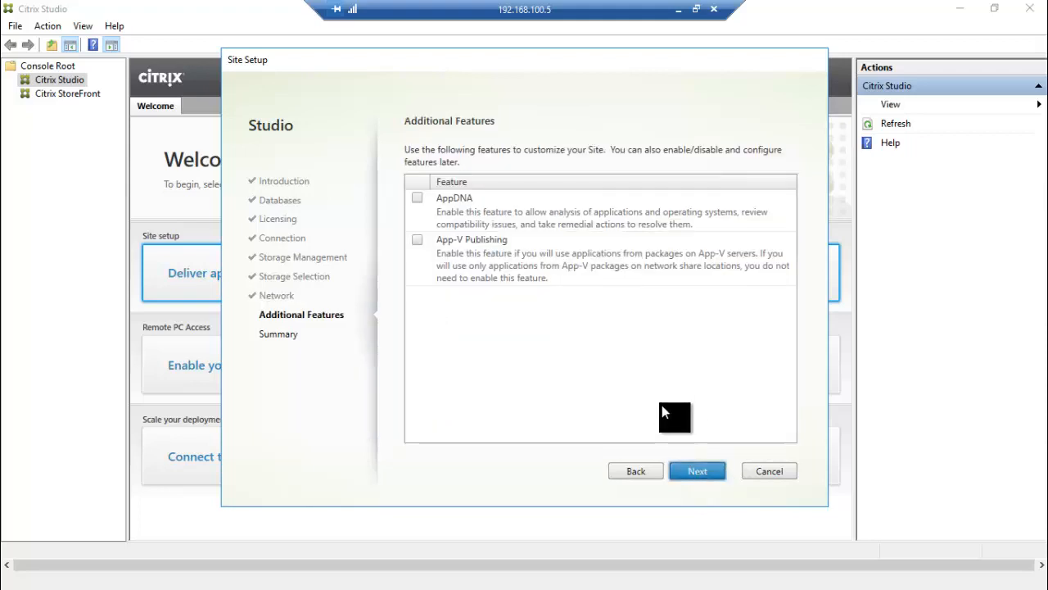
click(693, 476)
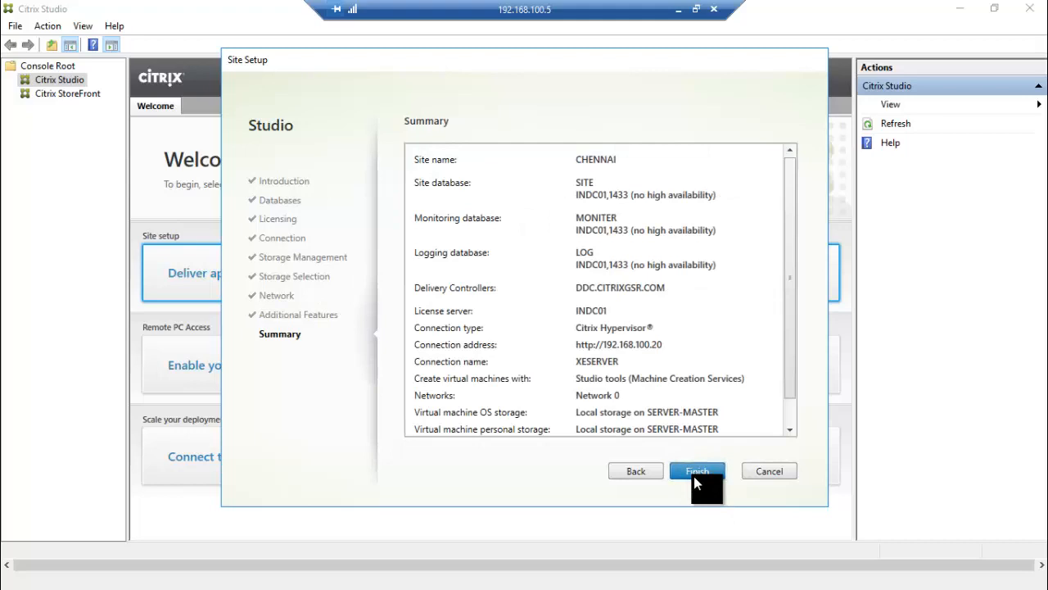
click(696, 471)
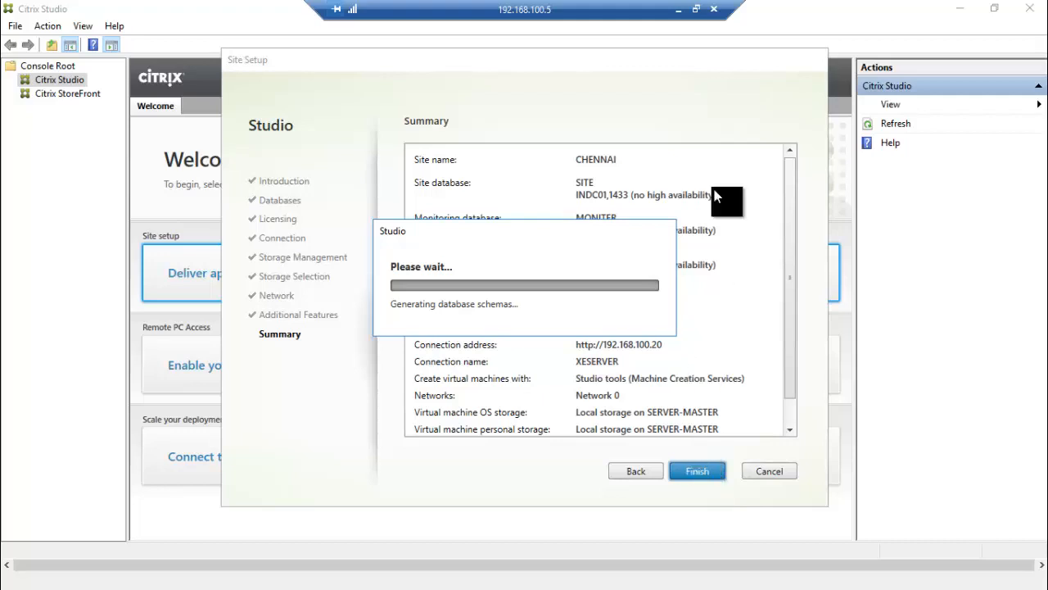
click(678, 16)
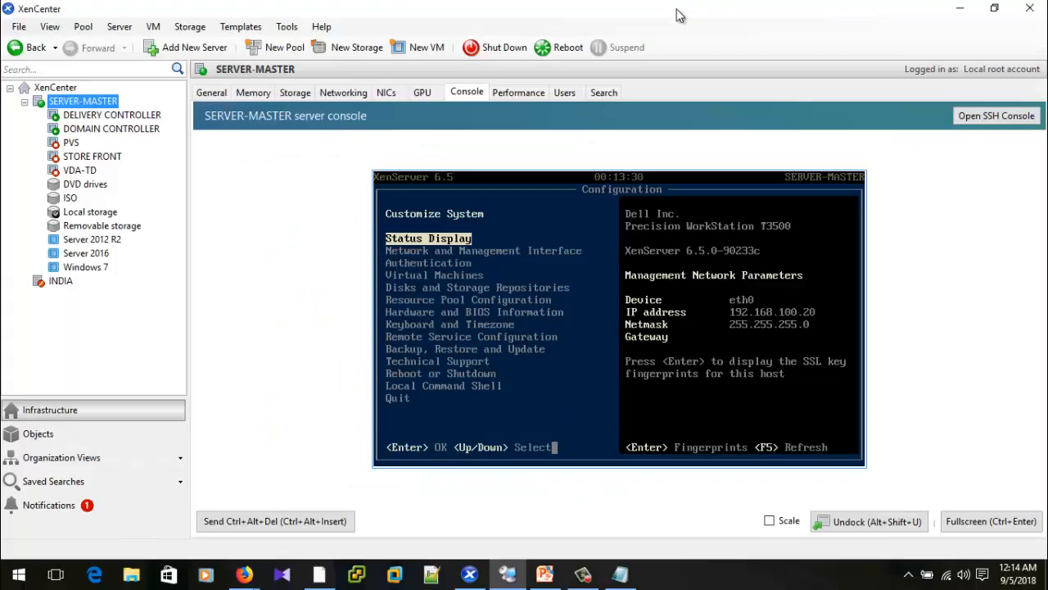
click(580, 576)
click(974, 502)
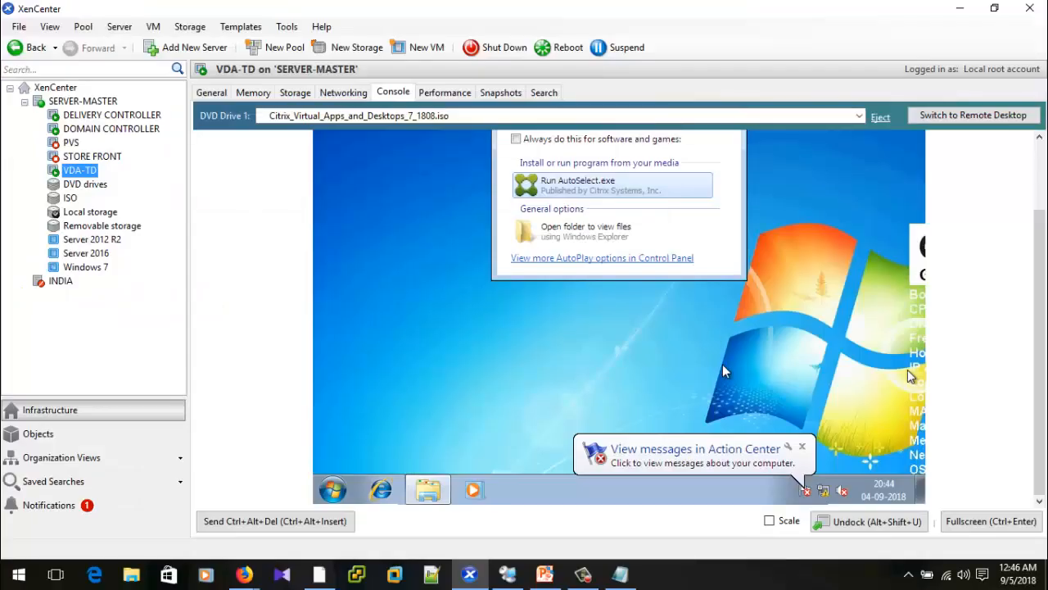
click(583, 574)
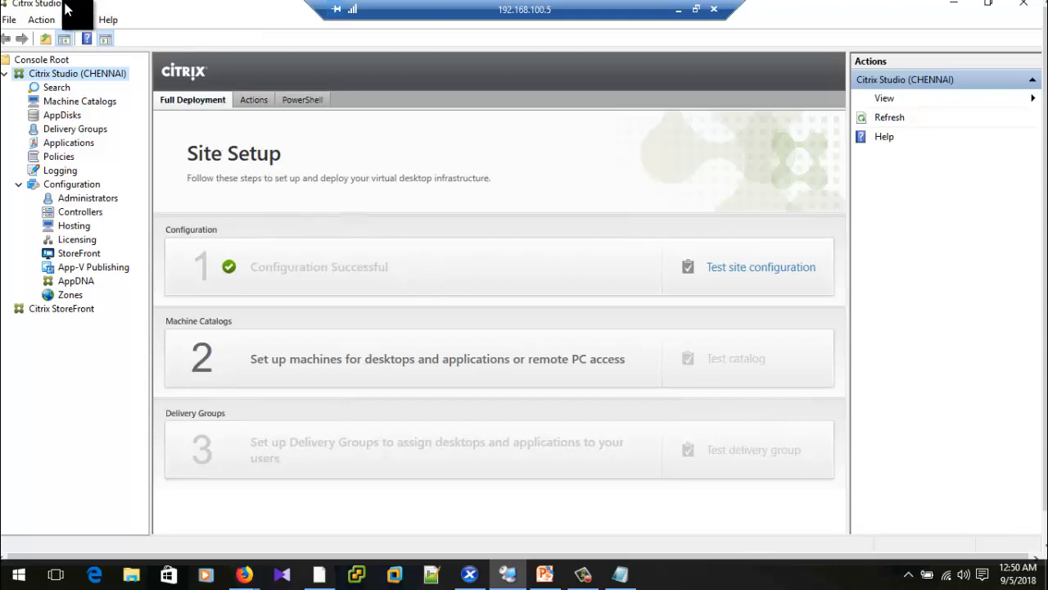
Check the installed version of Citrix Studio and close its version information.
click(106, 19)
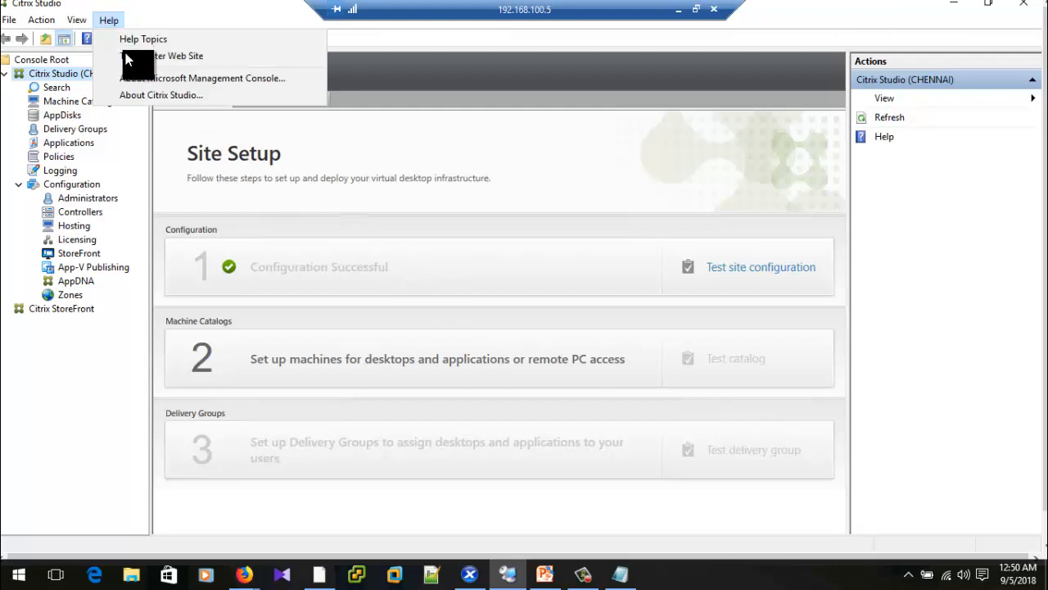
click(137, 92)
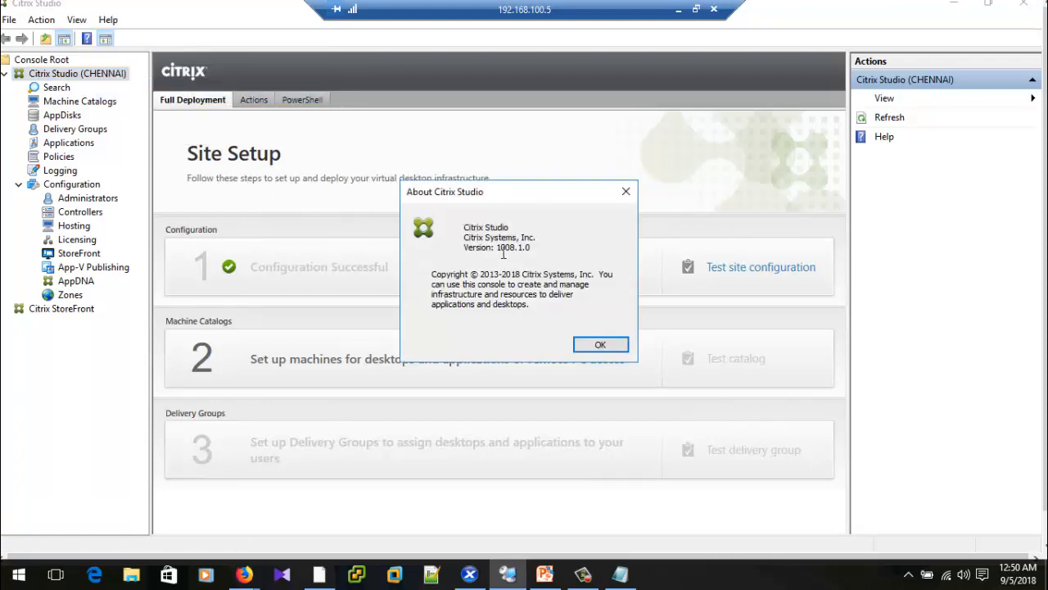
click(602, 345)
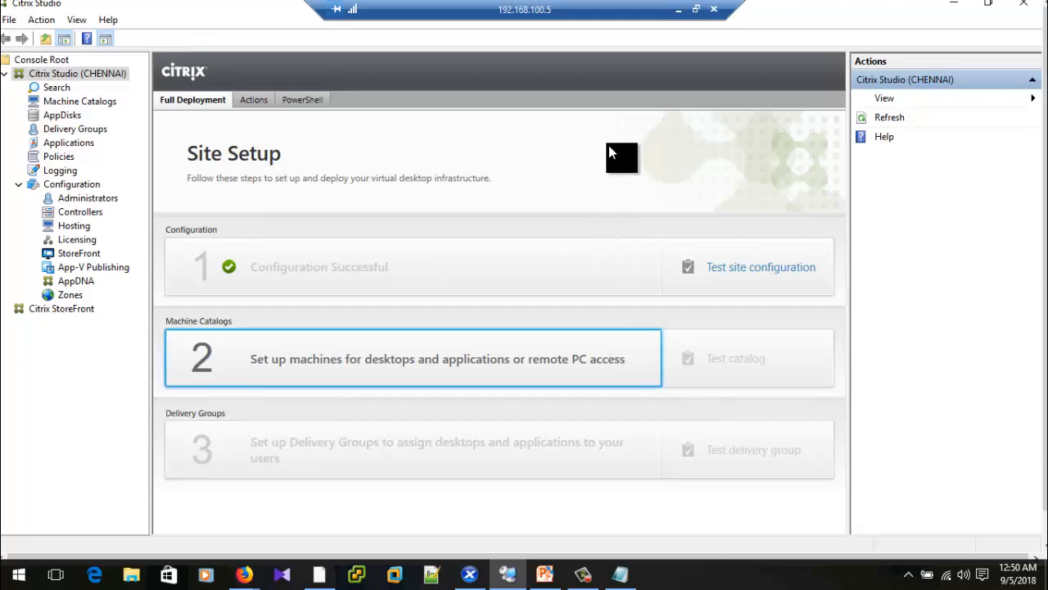
Switch to the VDA machine's session in Remote Desktop Connection Manager and show it full screen.
click(678, 9)
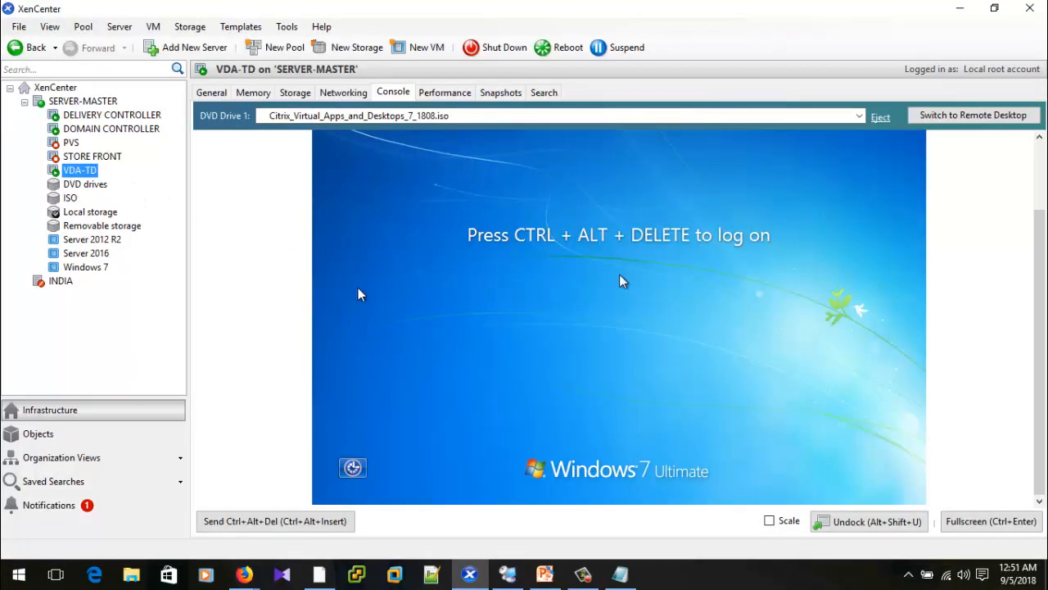
click(508, 573)
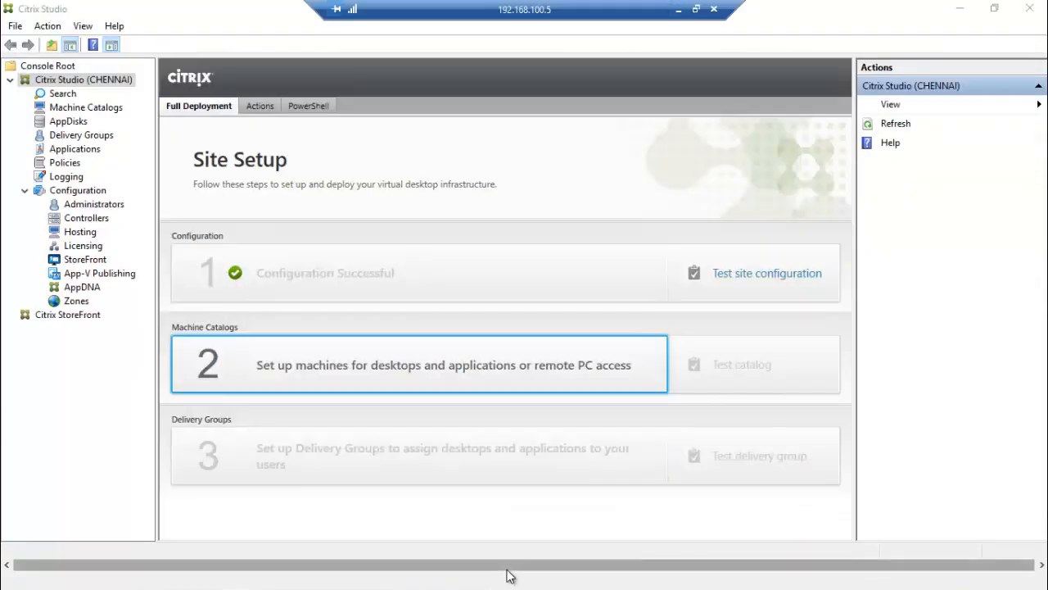
click(696, 9)
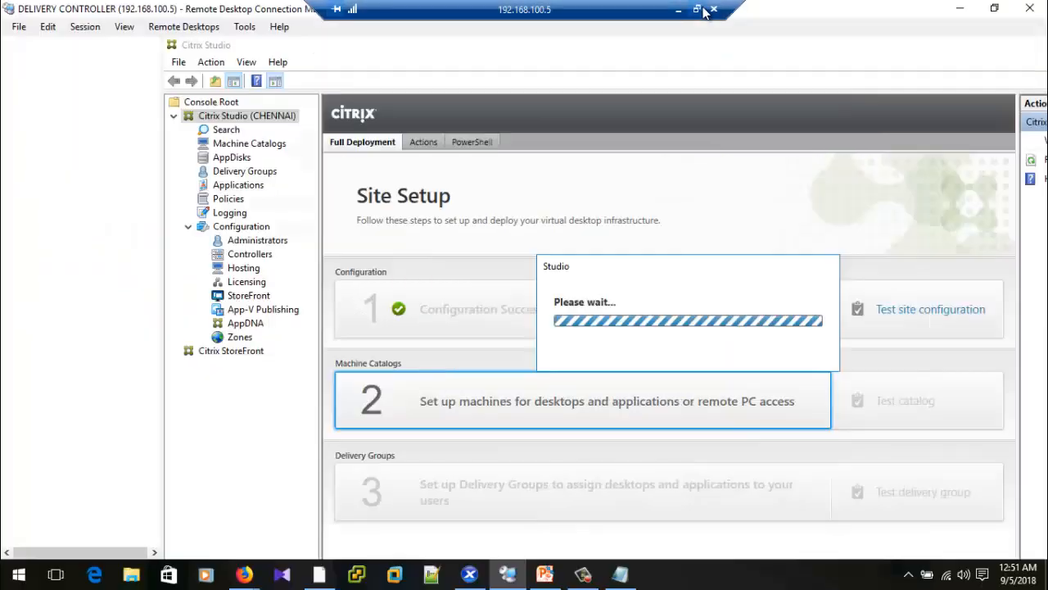
click(64, 79)
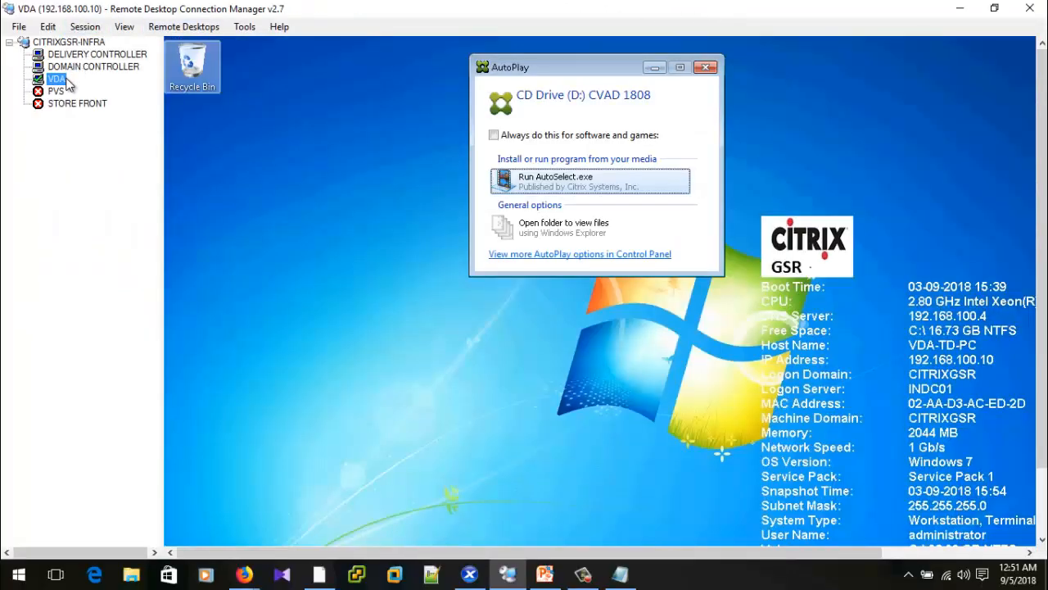
click(84, 26)
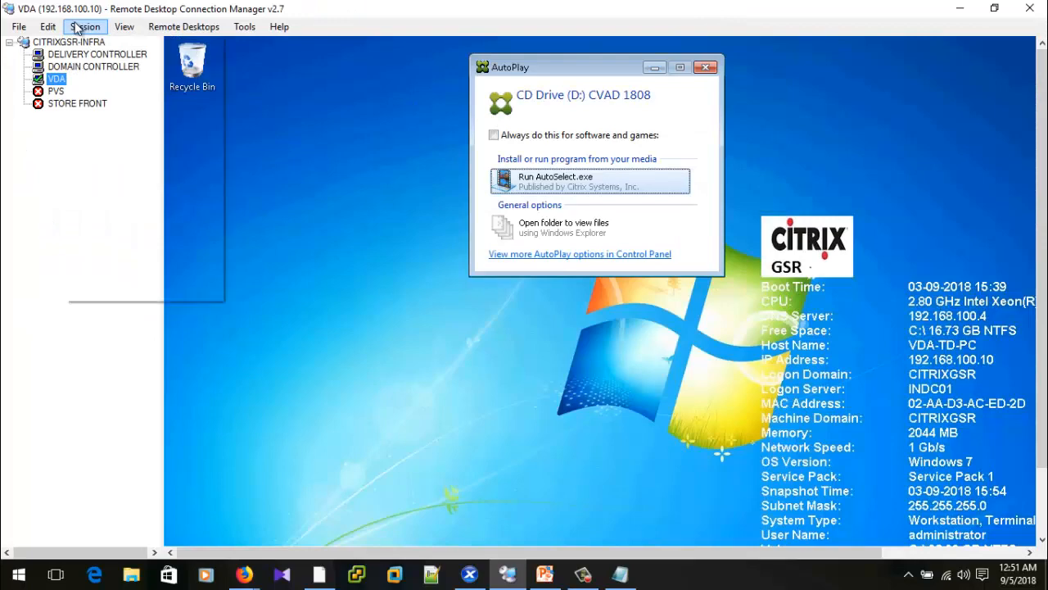
click(102, 197)
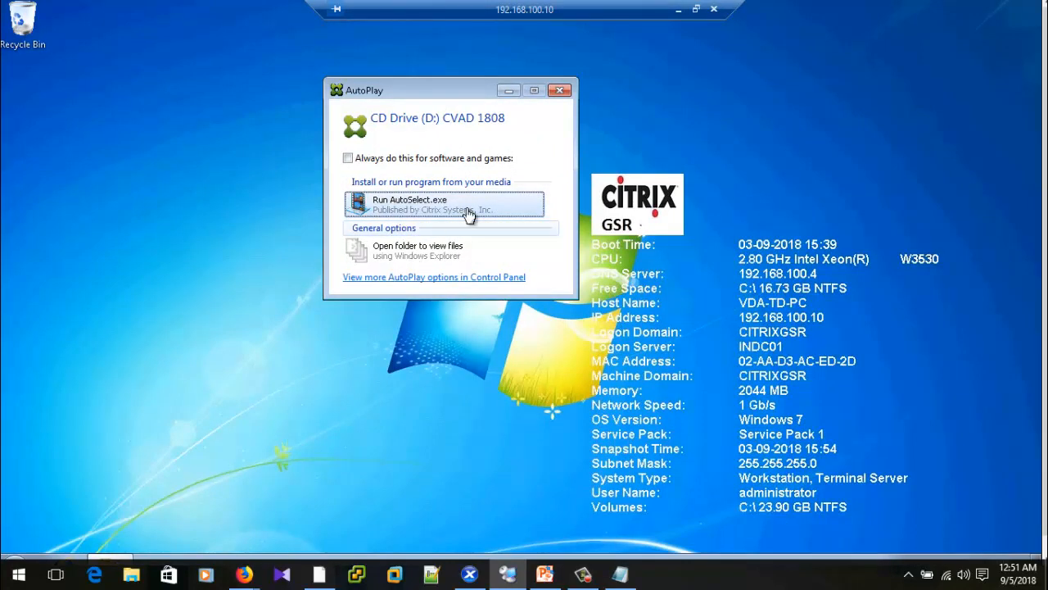
Run AutoSelect from the CVAD 1808 disc on the VDA machine and start the Virtual Apps and Desktops installer.
click(419, 250)
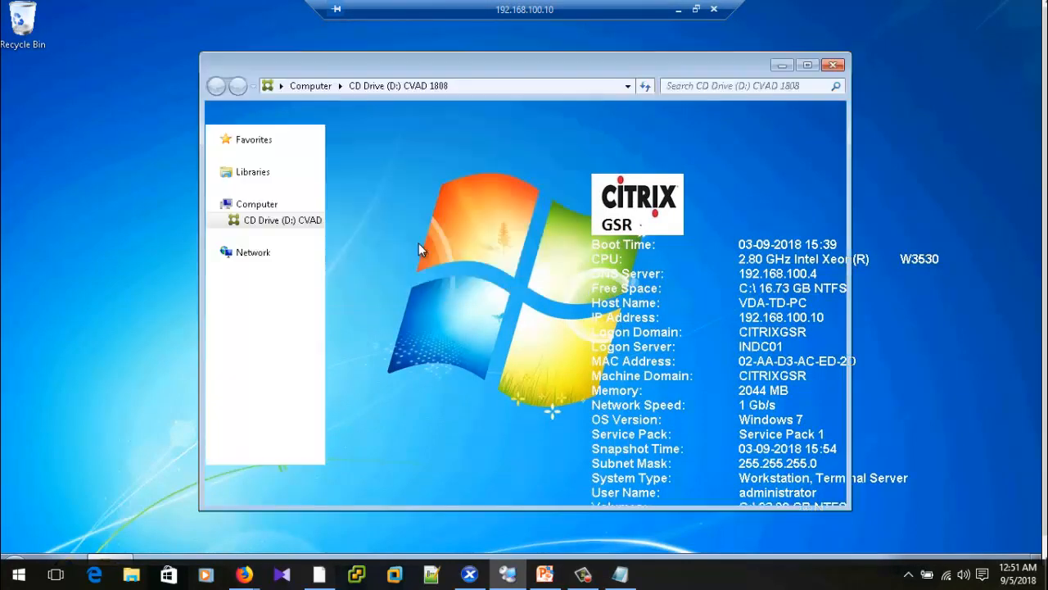
double_click(395, 257)
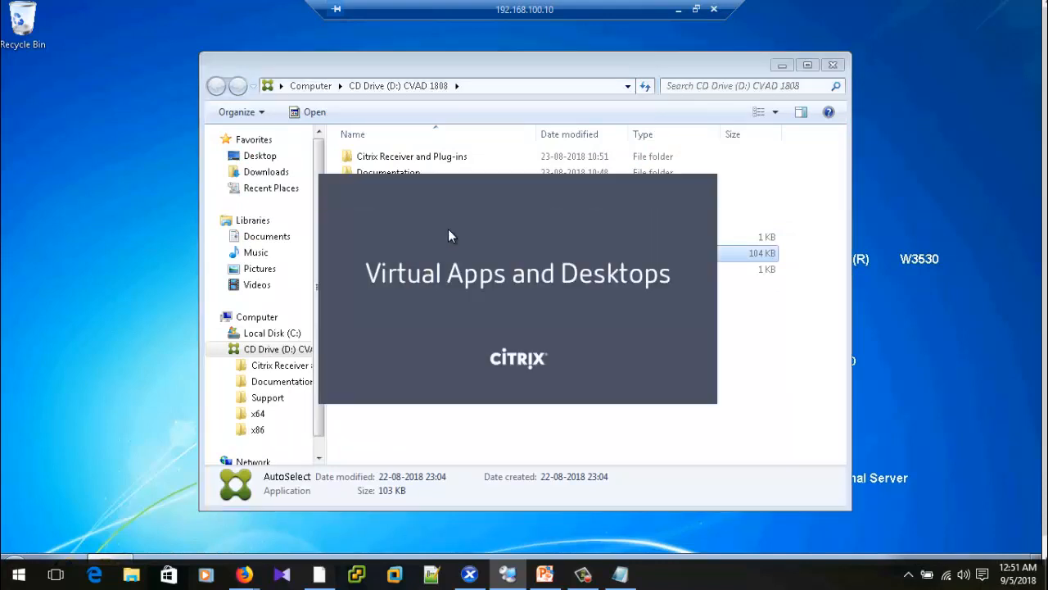
click(781, 66)
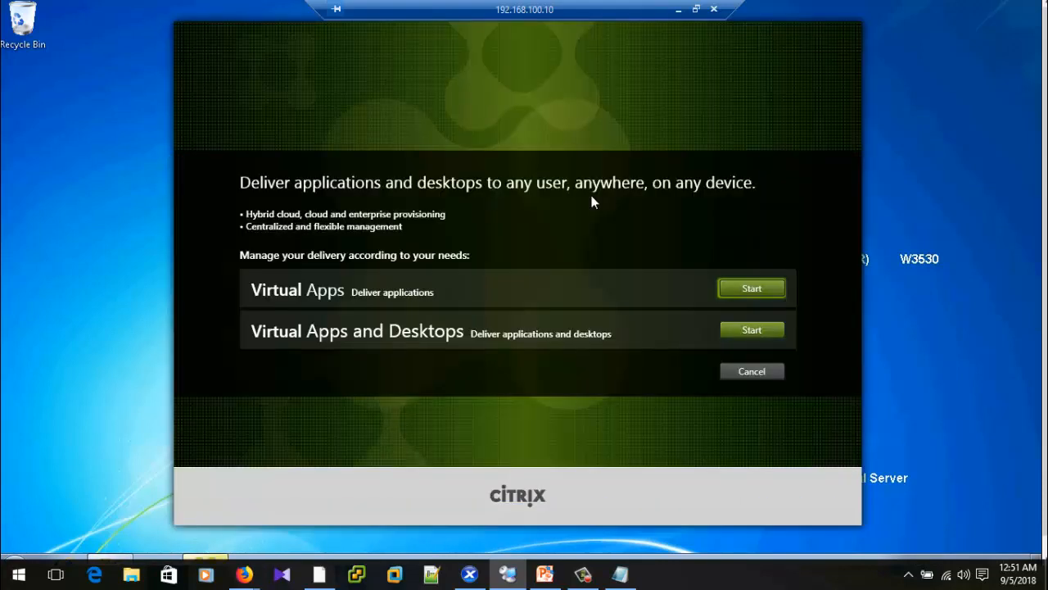
click(751, 334)
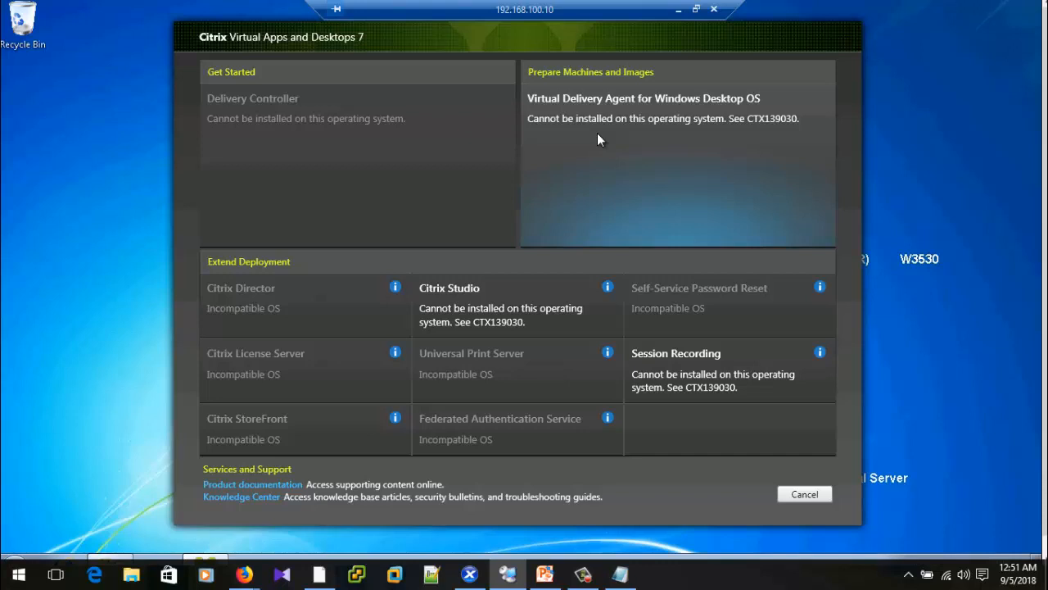
Cancel the Virtual Apps and Desktops 7 installer on the VDA machine and return to XenCenter.
click(791, 494)
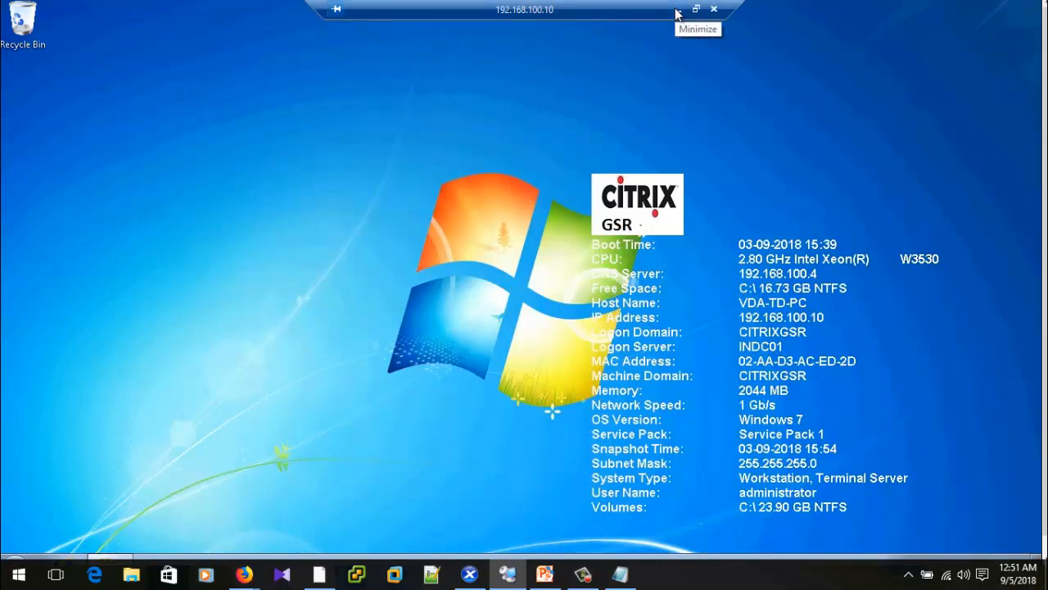
click(676, 14)
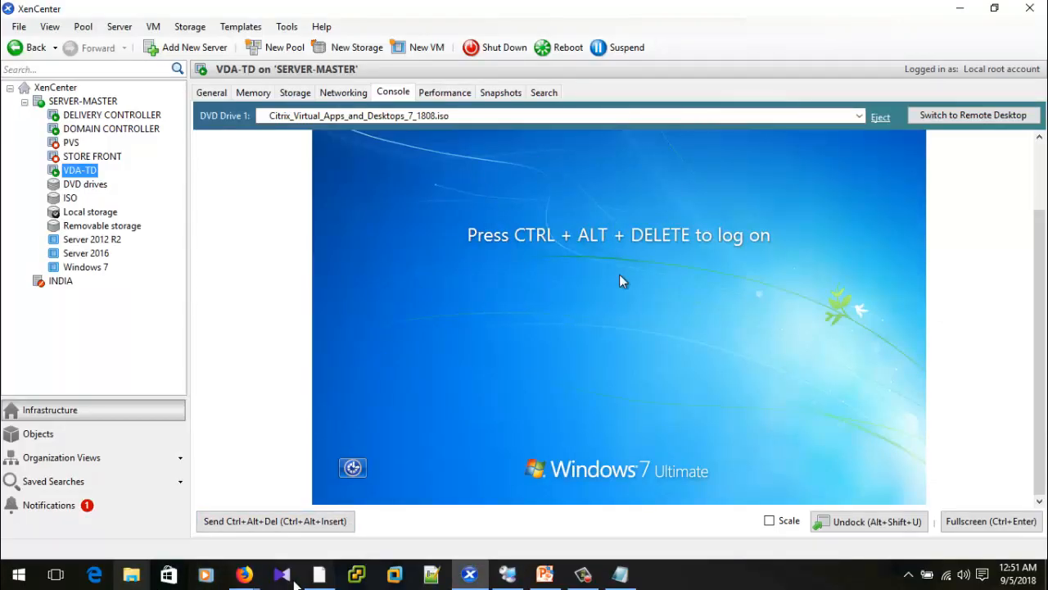
click(590, 583)
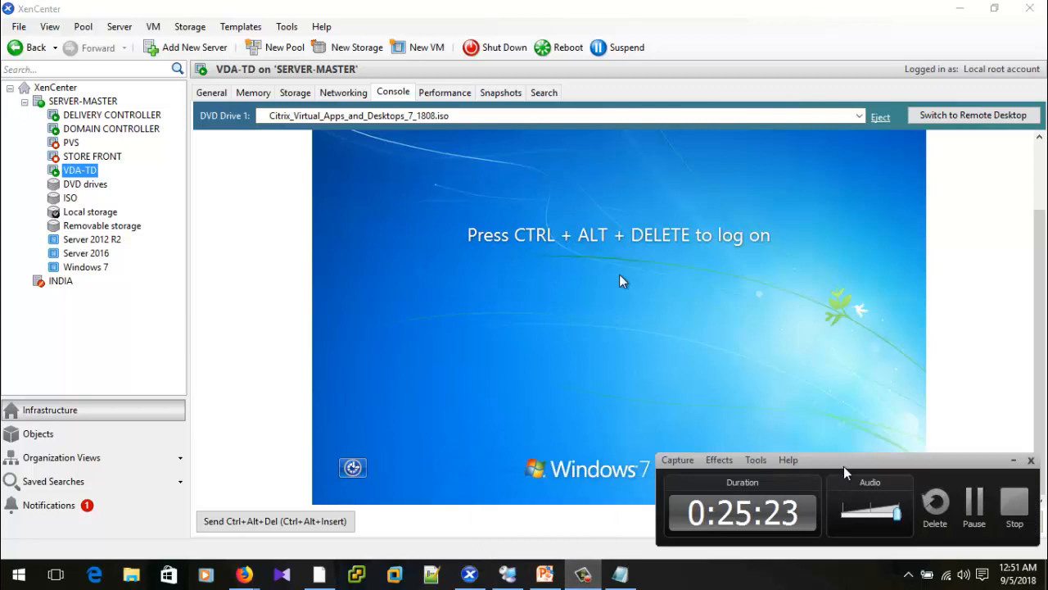
click(974, 508)
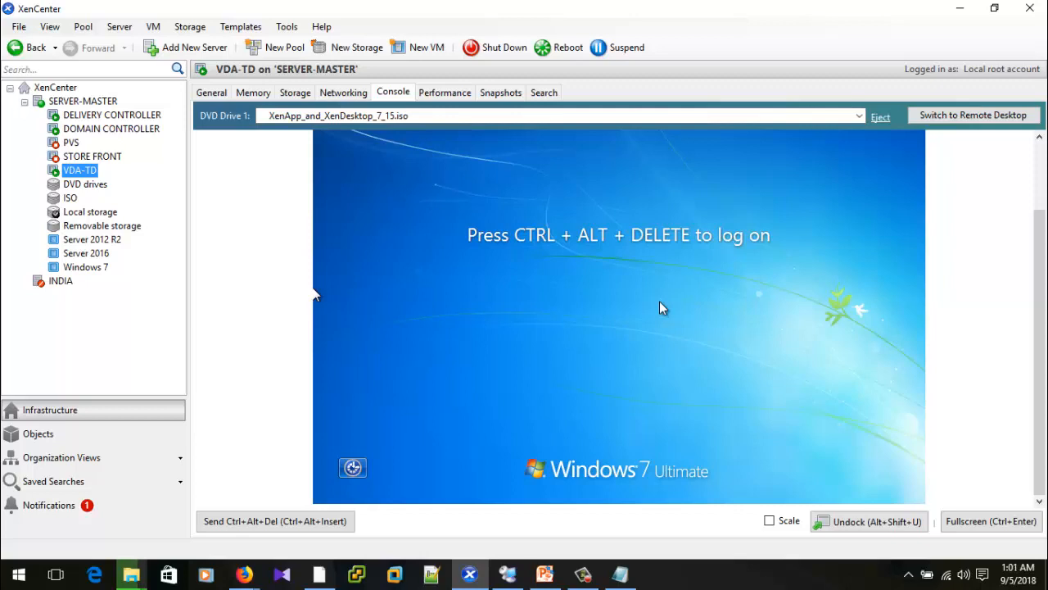
Select XenApp_and_XenDesktop_7_15.iso for the VDA-TD DVD drive and open the disc in the VDA machine's file explorer.
click(579, 121)
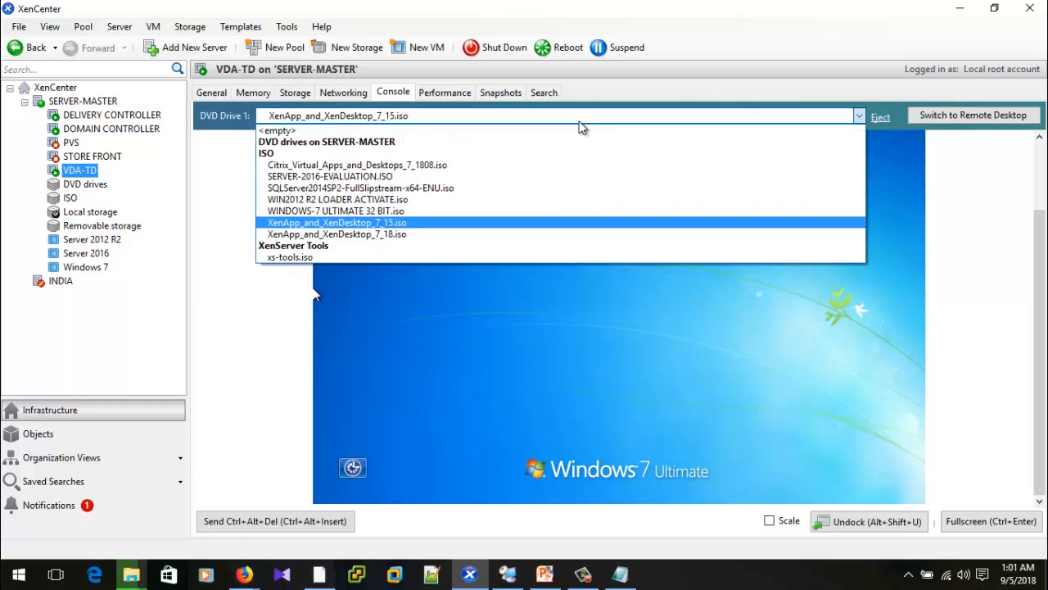
click(452, 223)
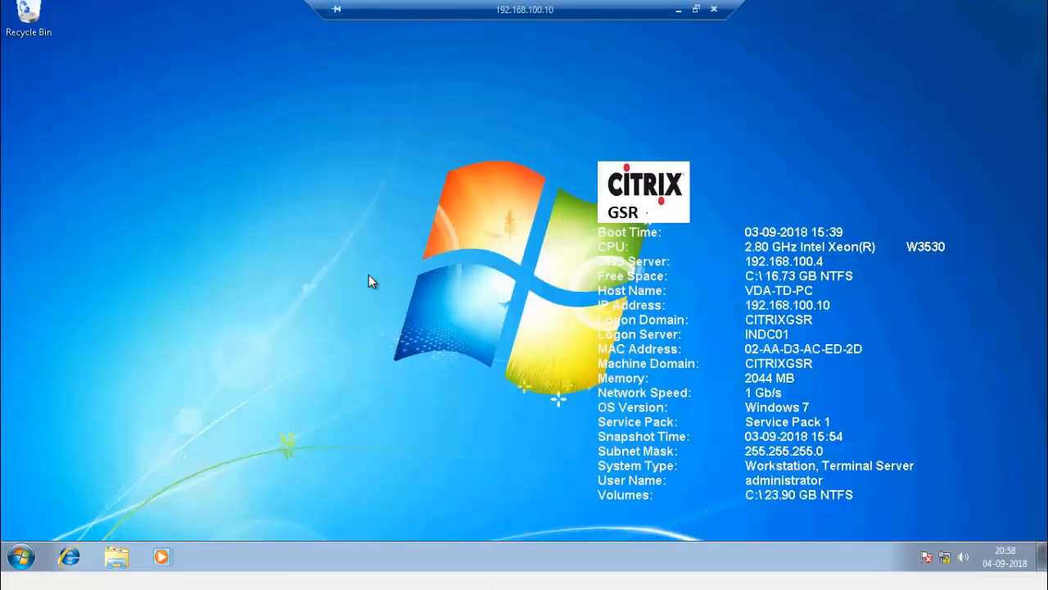
click(117, 556)
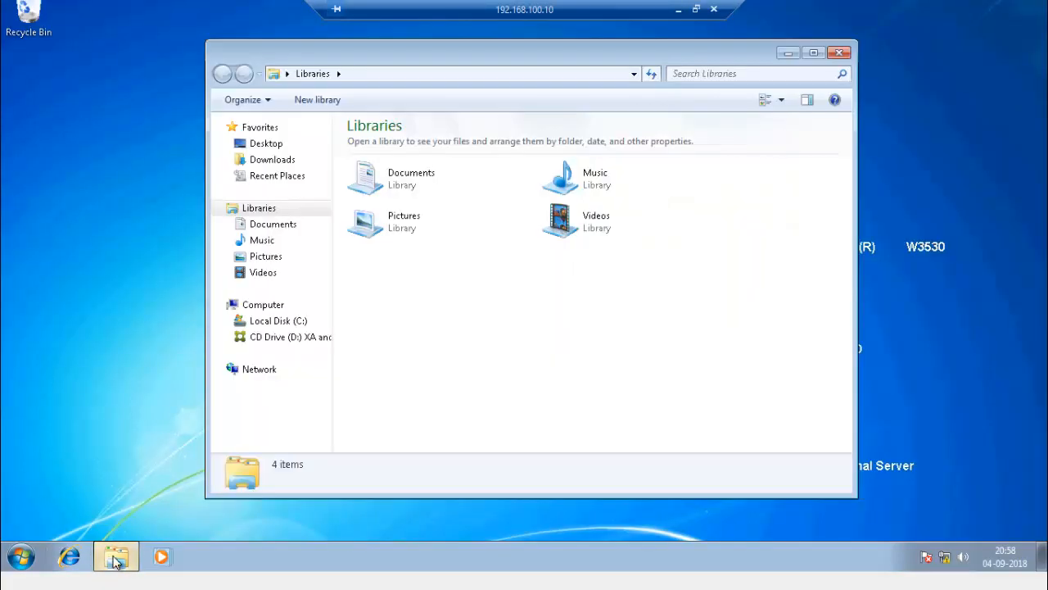
click(288, 337)
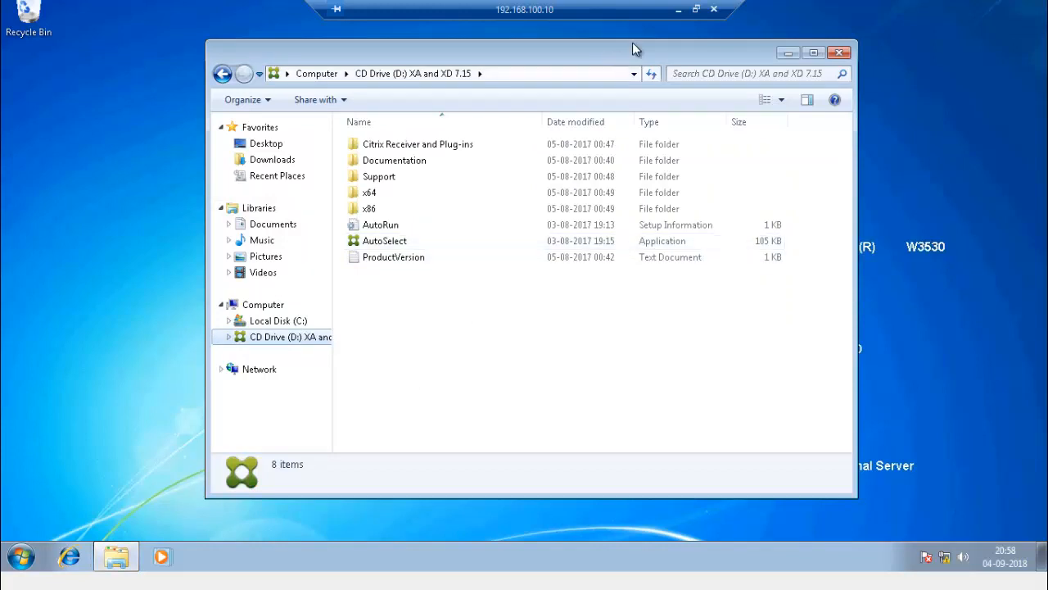
Return to XenCenter and load Citrix_Virtual_Apps_and_Desktops_7_1808.iso into the VDA-TD DVD drive.
click(679, 13)
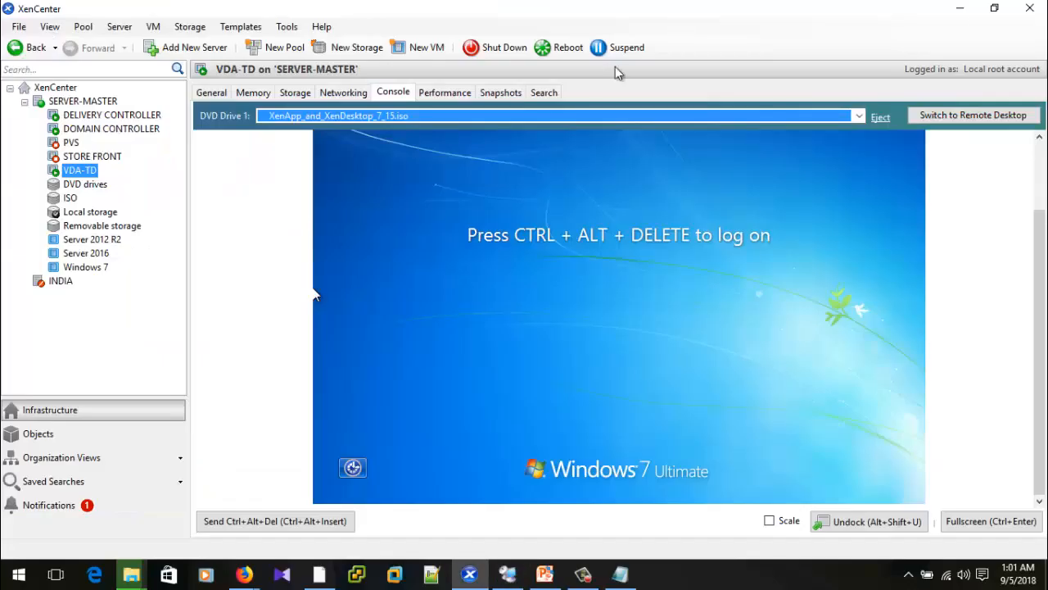
click(571, 116)
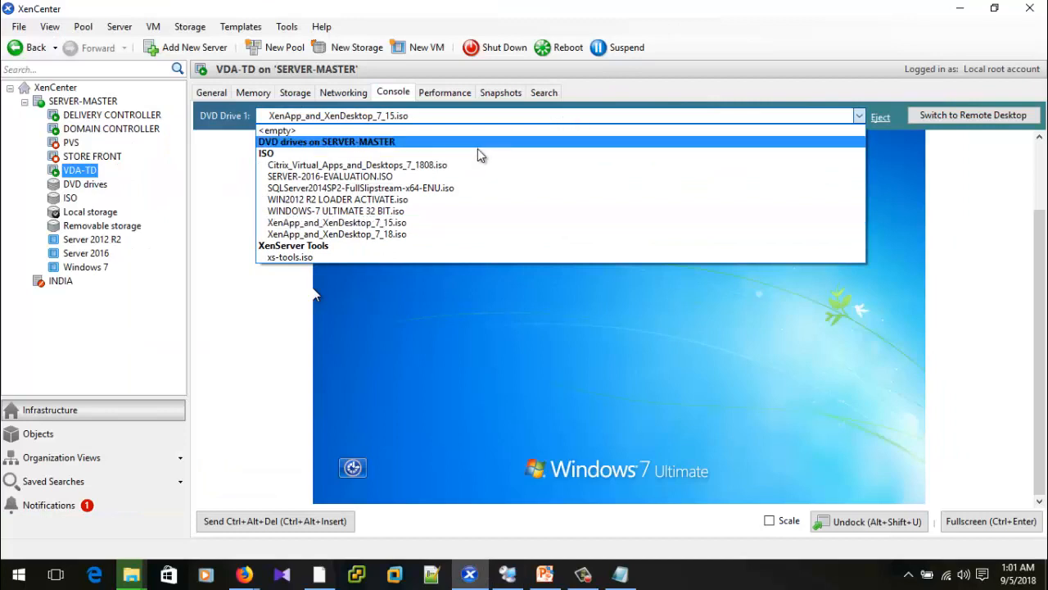
click(458, 166)
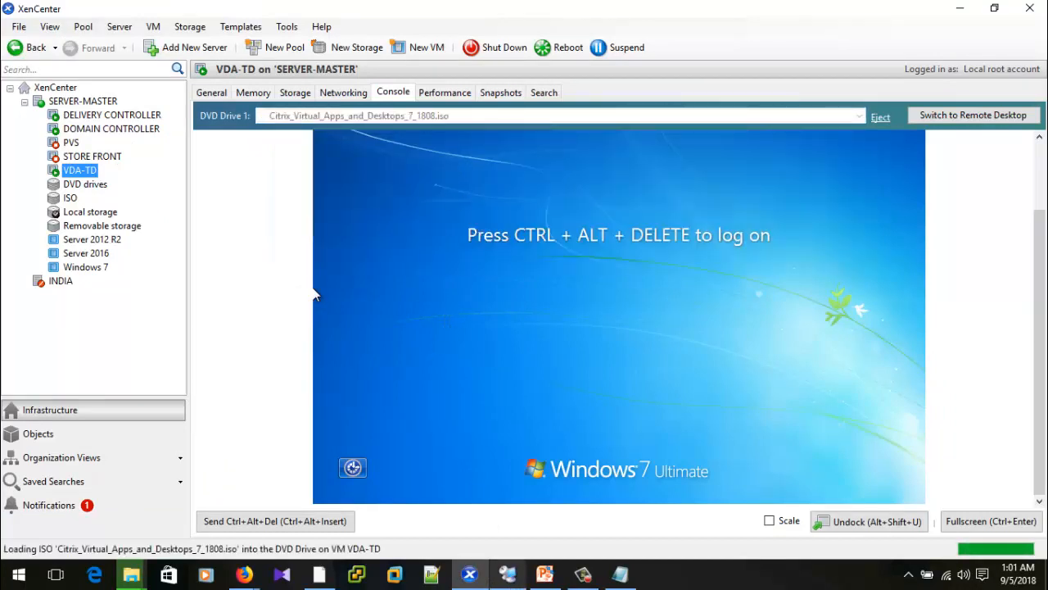
Run AutoSelect from the CVAD 1808 disc on the VDA machine, start the Virtual Desktops installer, and cancel it.
click(507, 573)
click(117, 556)
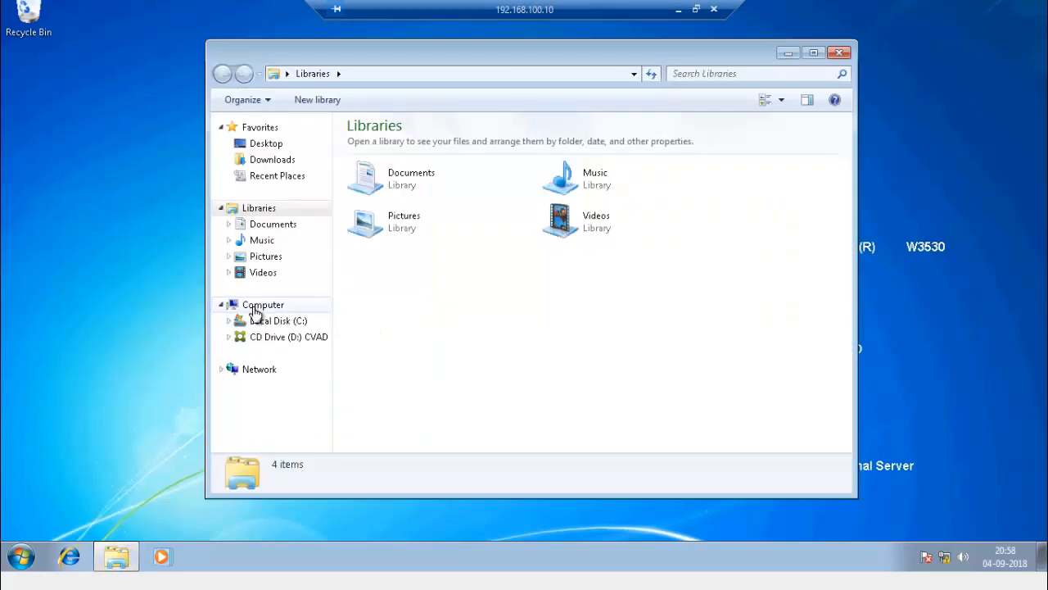
click(277, 339)
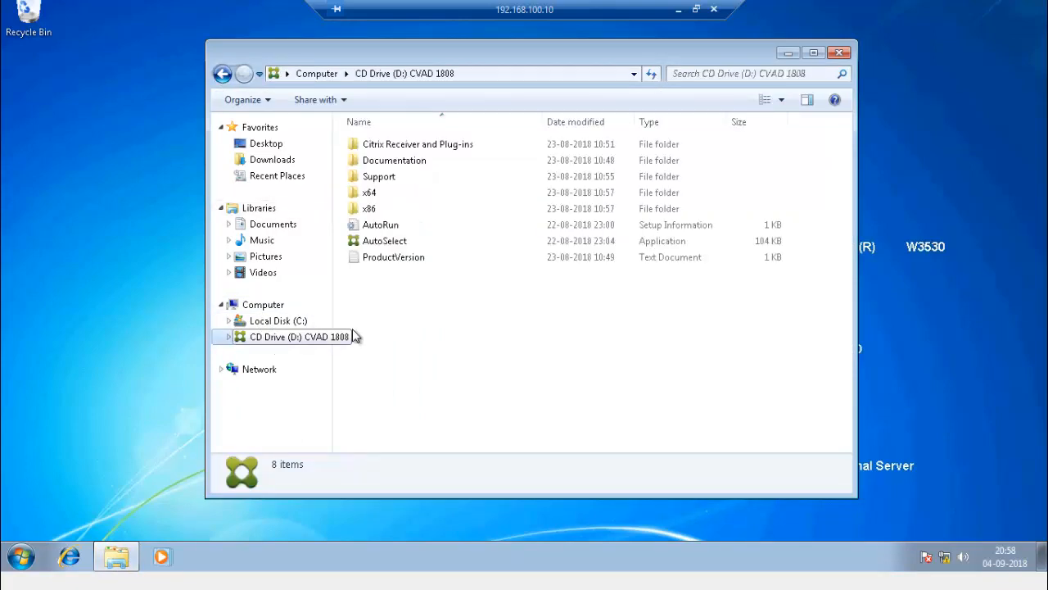
double_click(398, 240)
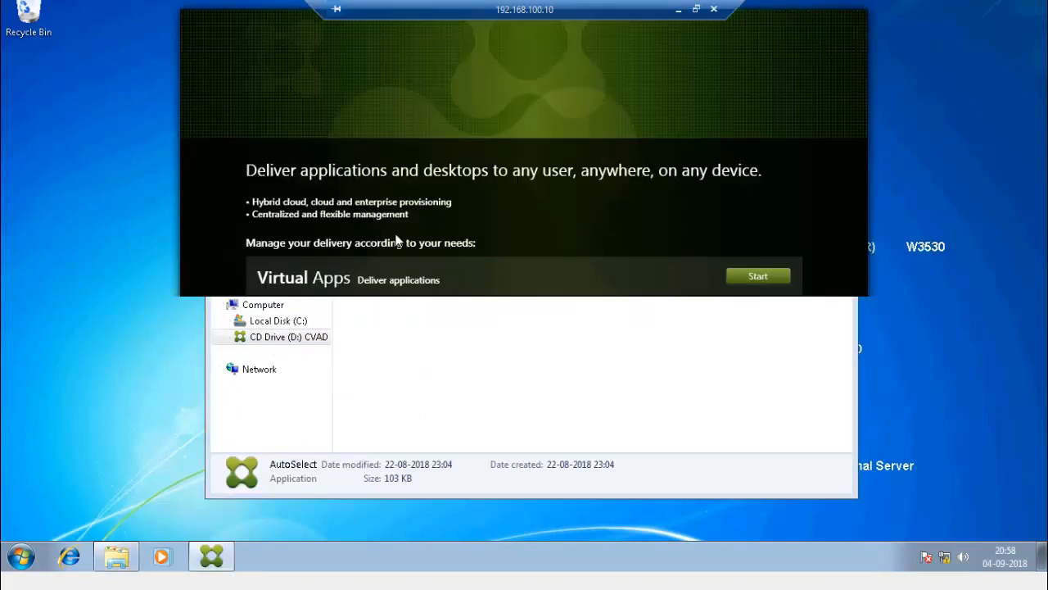
click(750, 314)
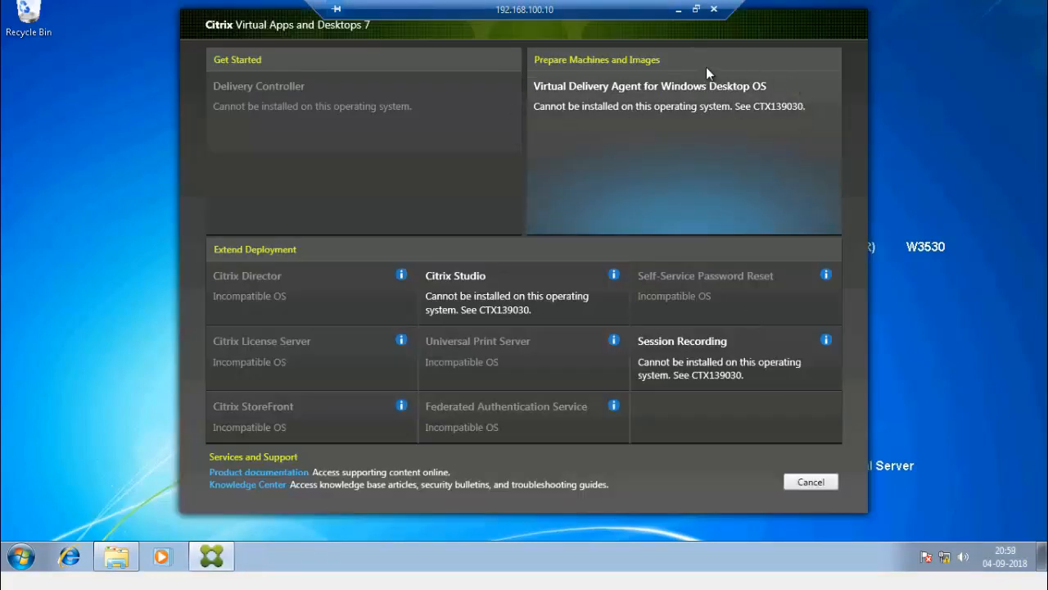
click(811, 479)
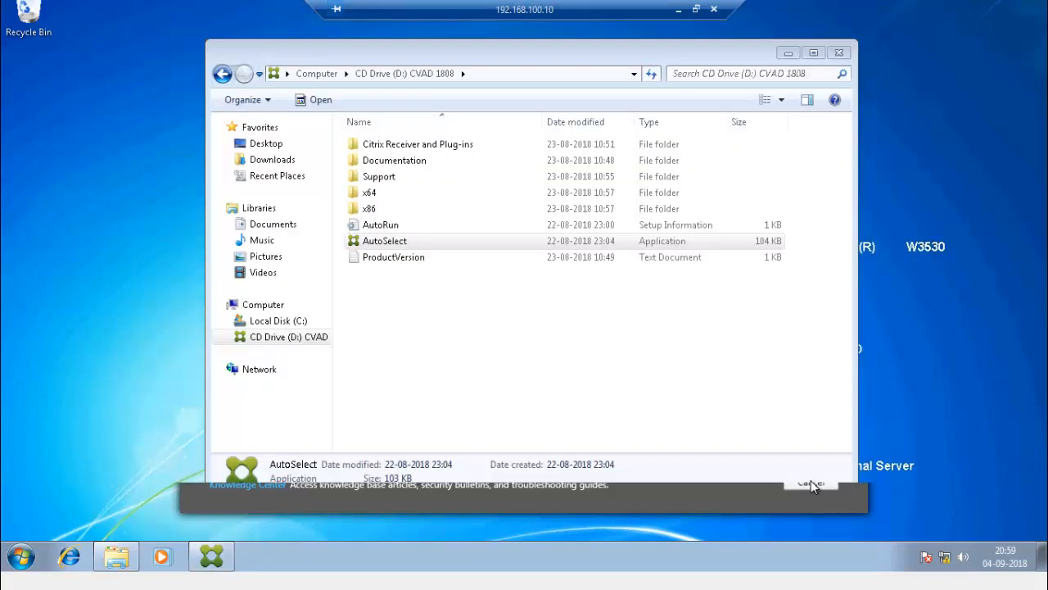
click(838, 53)
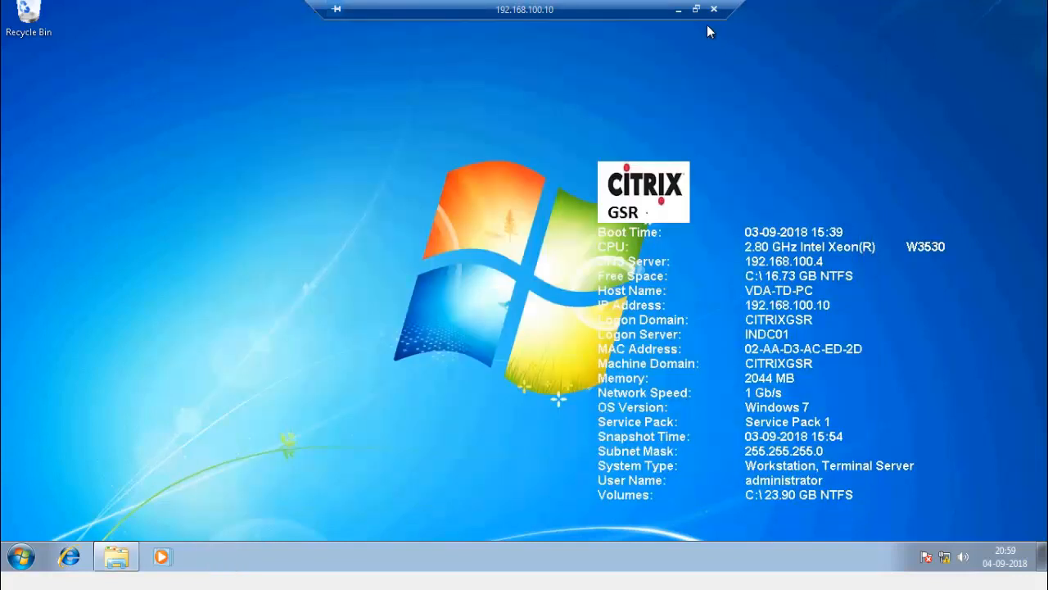
Switch back to XenCenter and load XenApp_and_XenDesktop_7_15.iso into the VDA-TD DVD drive.
click(677, 12)
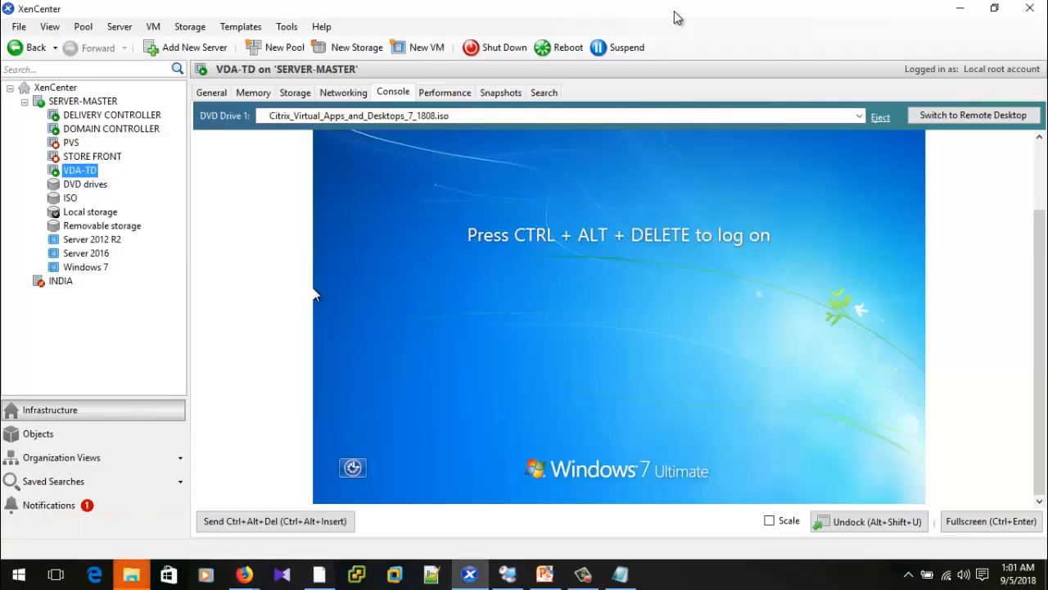
click(482, 117)
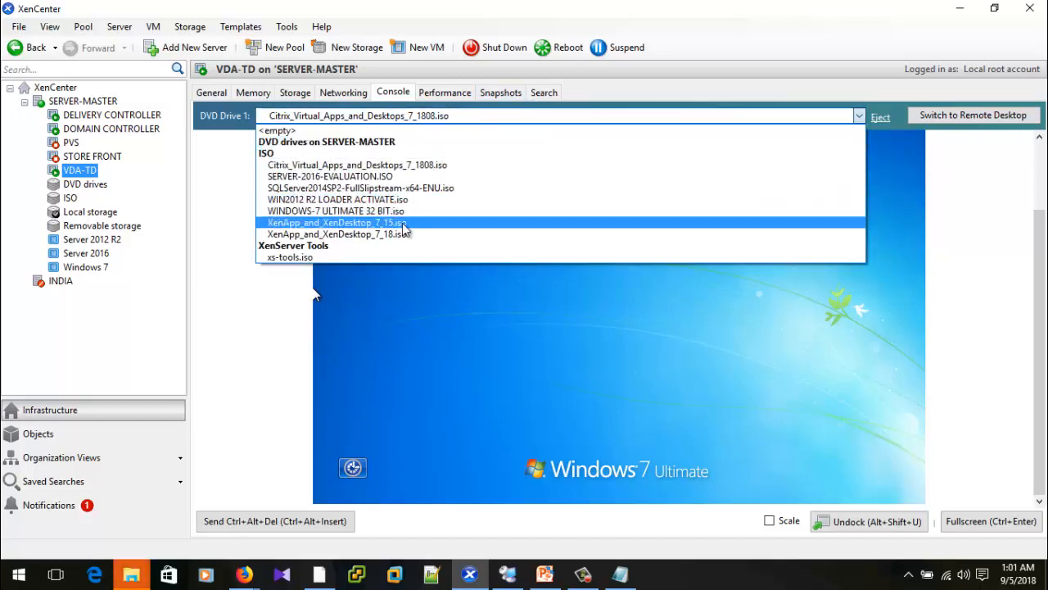
click(414, 222)
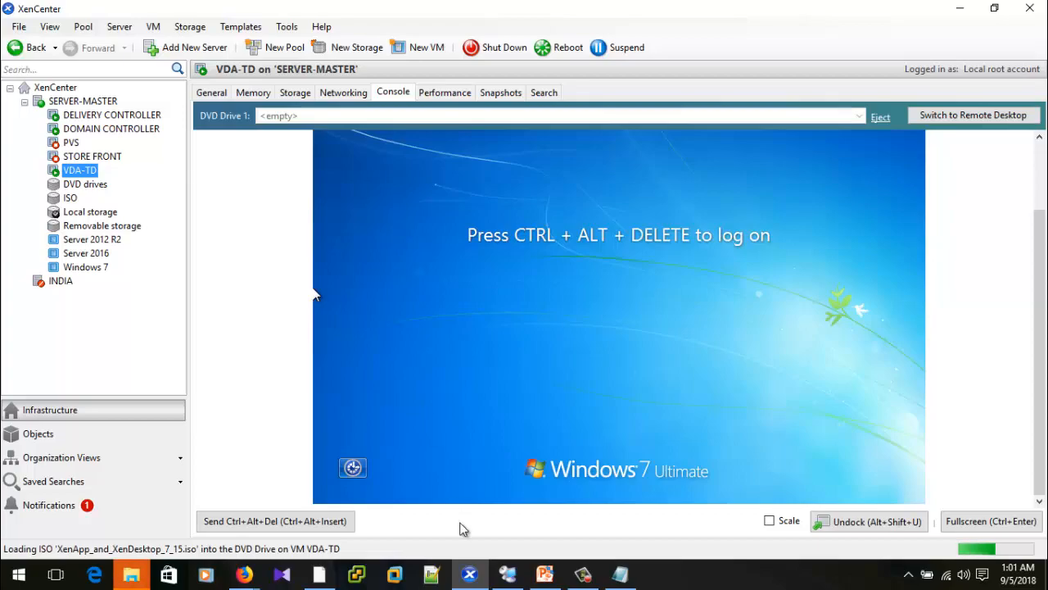
Switch to the VDA machine's session, launch the disc in CD Drive (D:) and start the XenDesktop VDA setup.
click(507, 575)
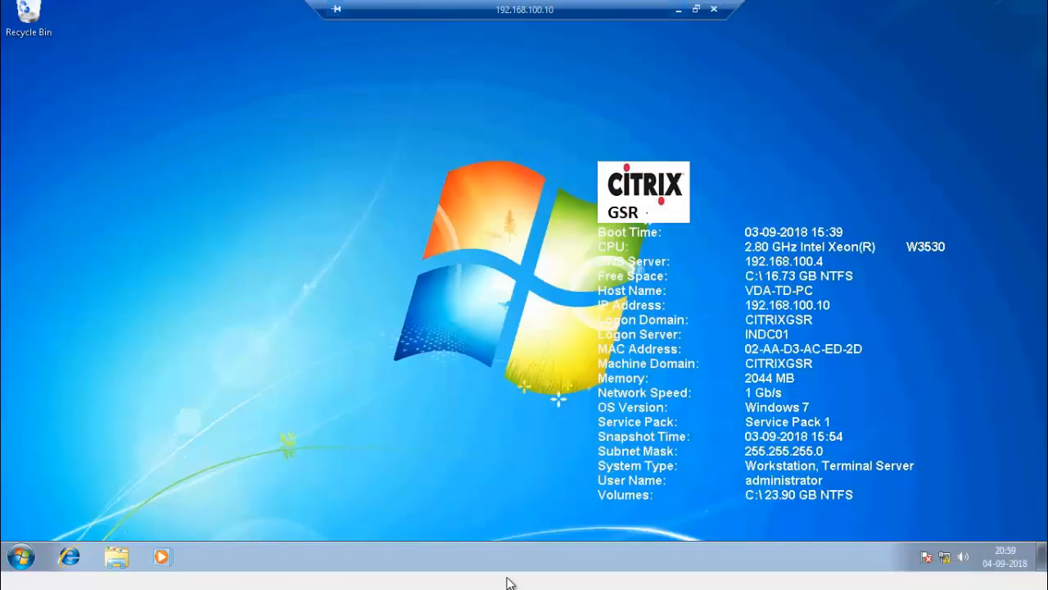
click(116, 559)
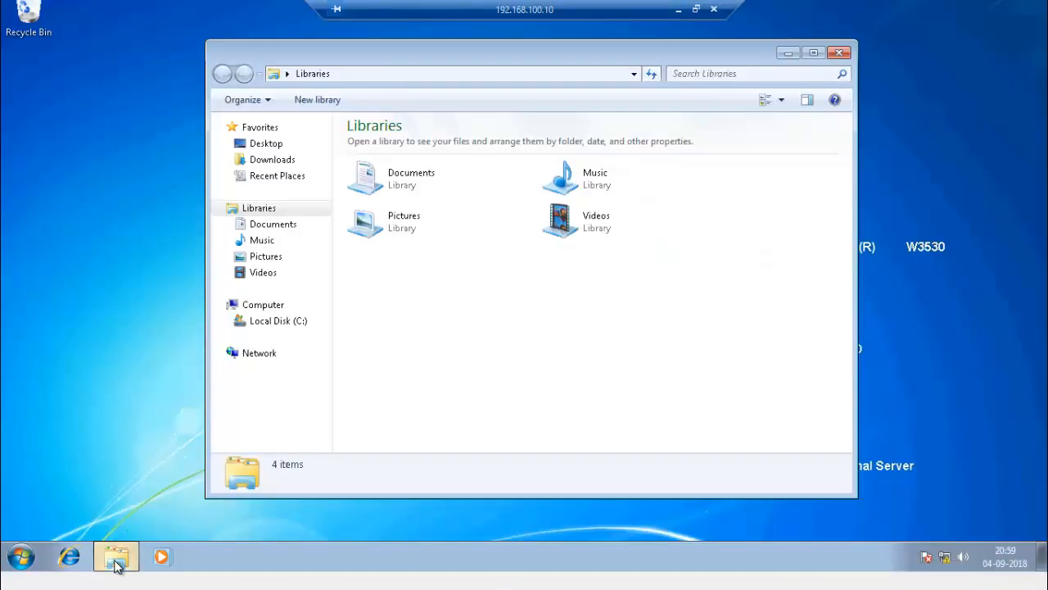
click(264, 306)
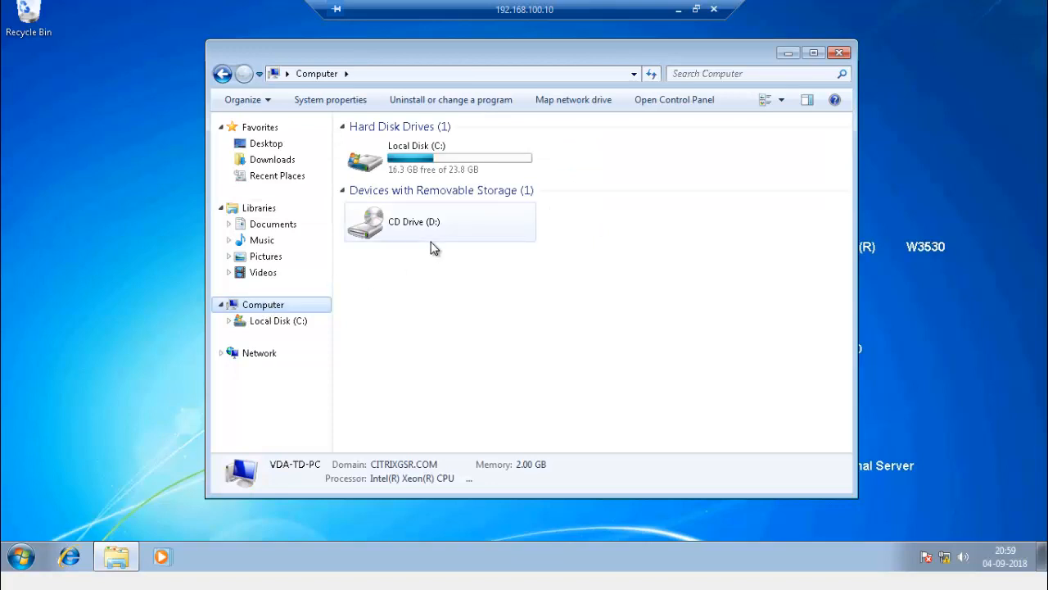
double_click(427, 223)
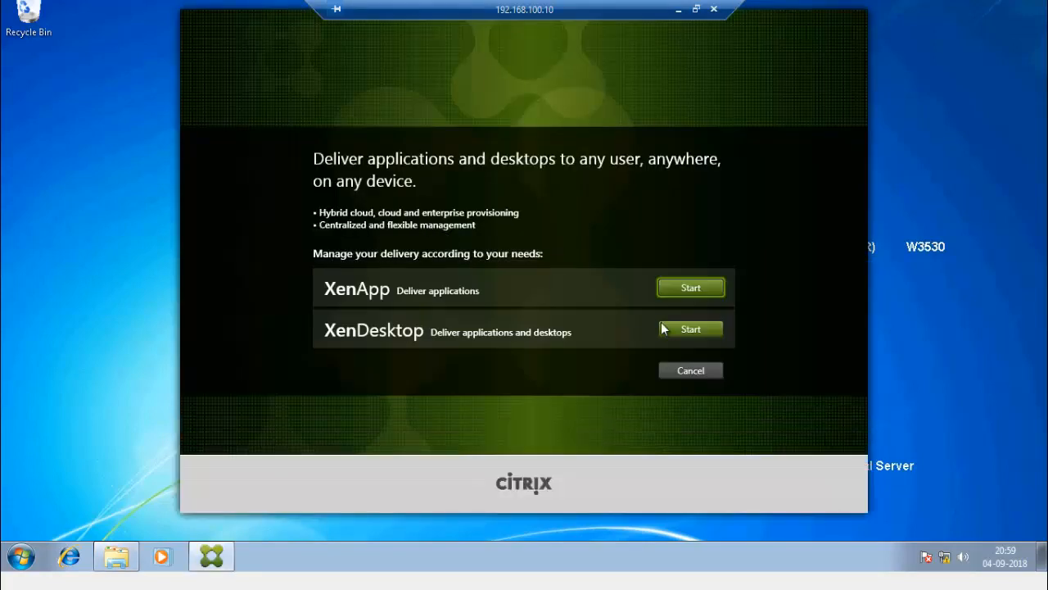
click(679, 329)
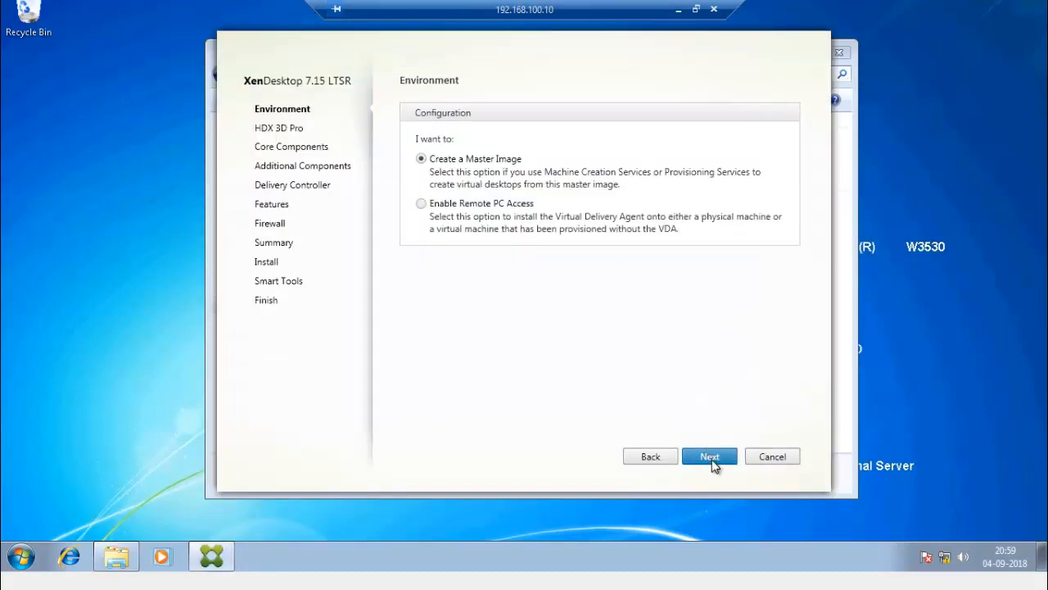
Set the VDA up as a master image in standard mode with Citrix Receiver, excluding the Citrix AppDisk / Personal vDisk component.
click(711, 460)
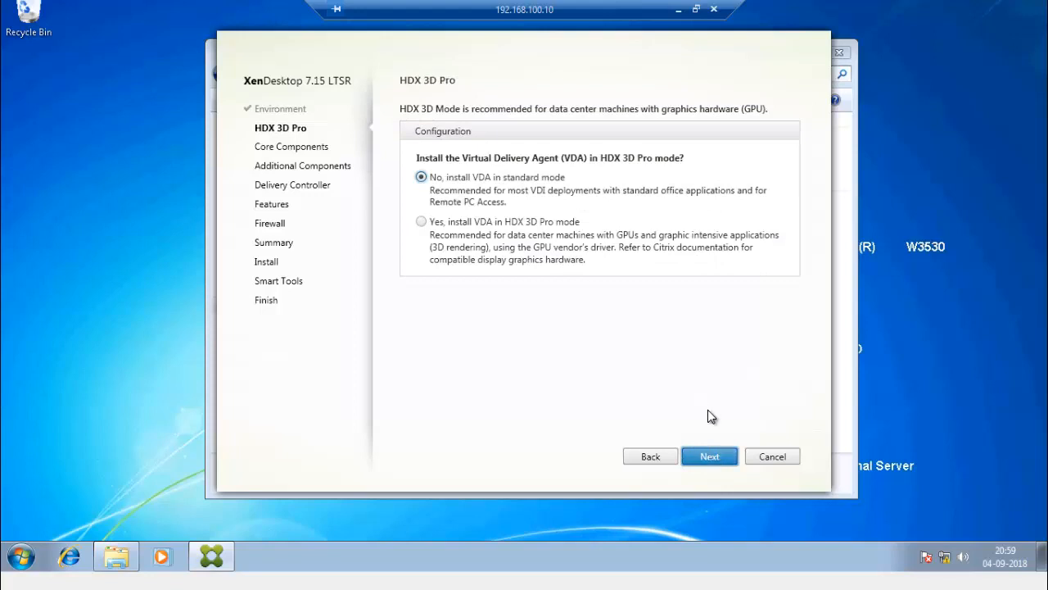
click(711, 457)
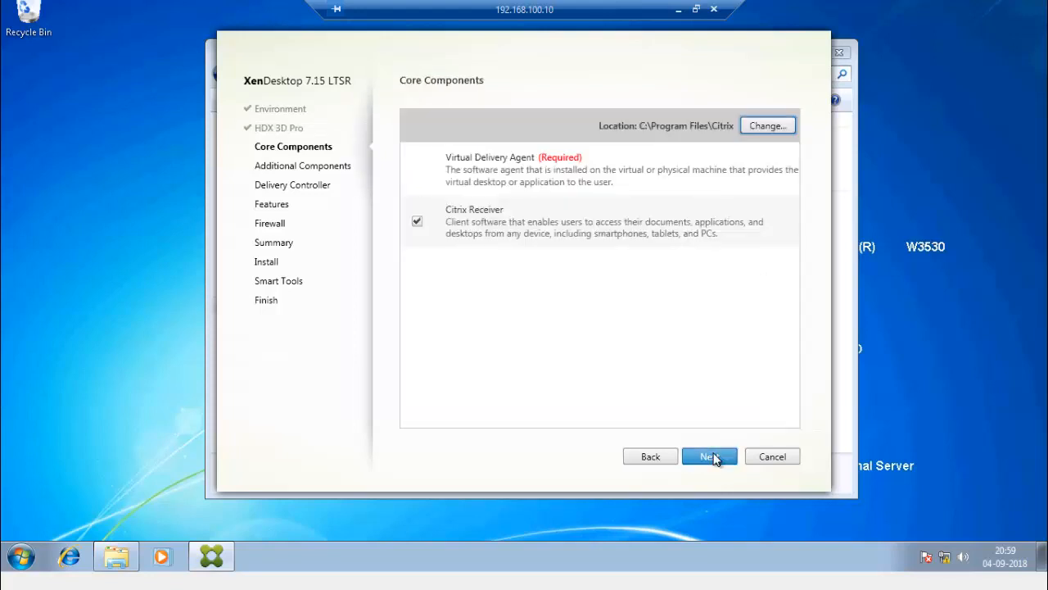
click(711, 457)
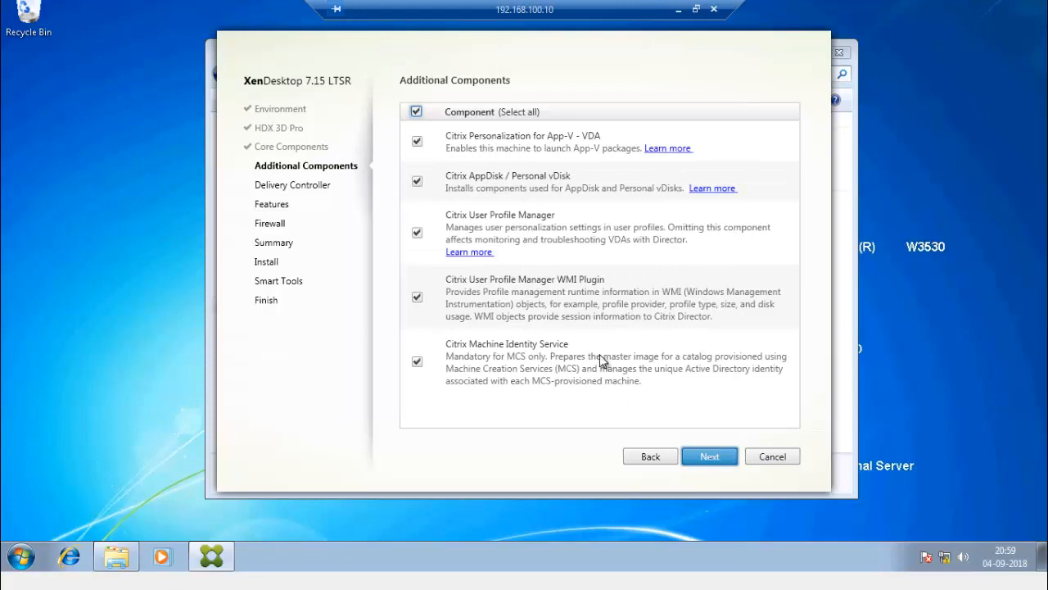
click(463, 187)
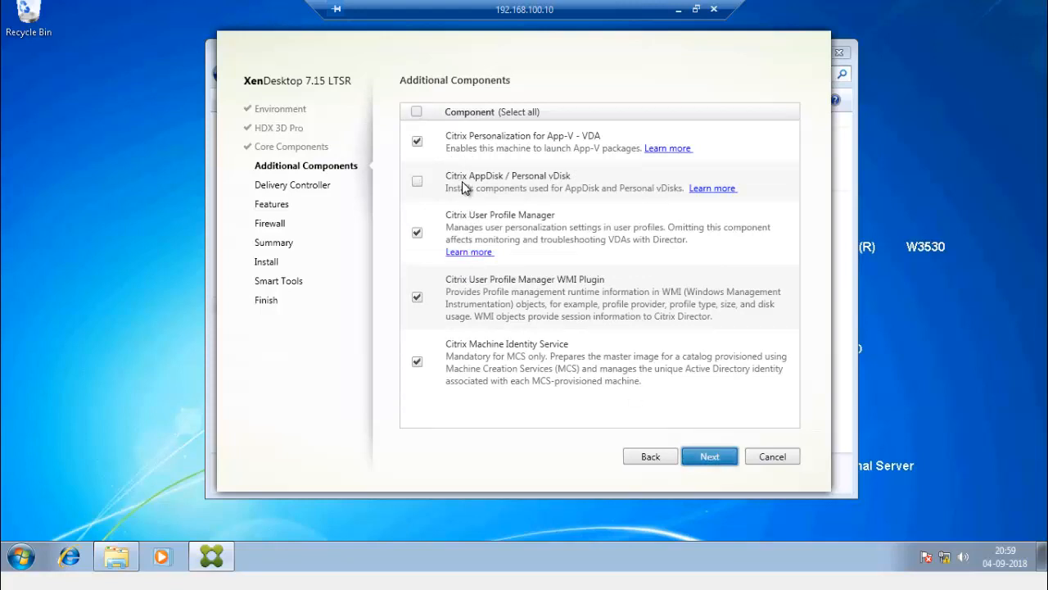
click(691, 455)
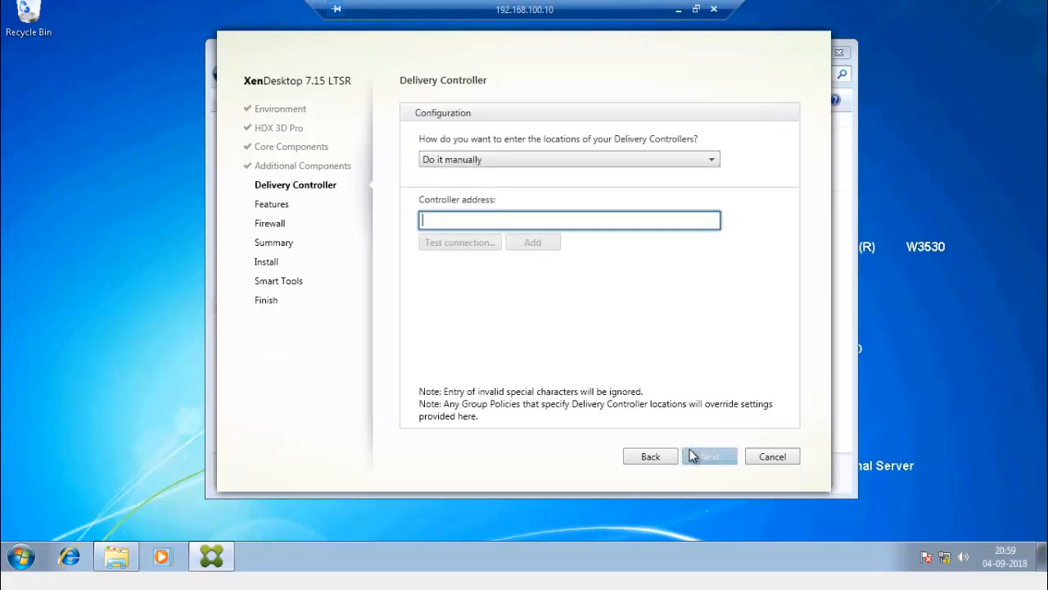
Manually enter ddc.citrixgsr.com as the Delivery Controller, test its connection, add it and continue to the features.
text(dd)
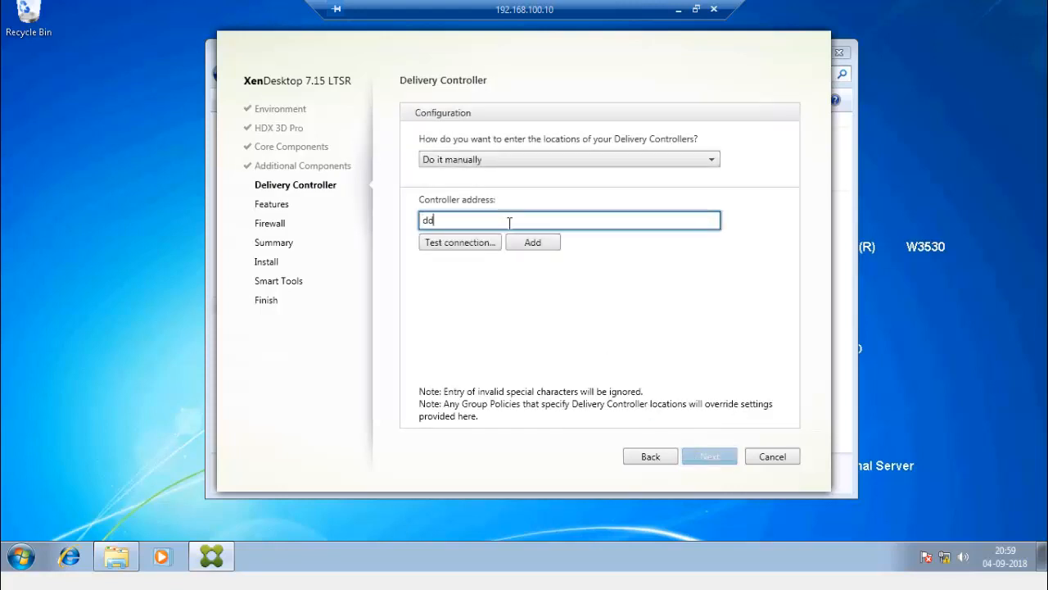
text(c.citrixgsr.com)
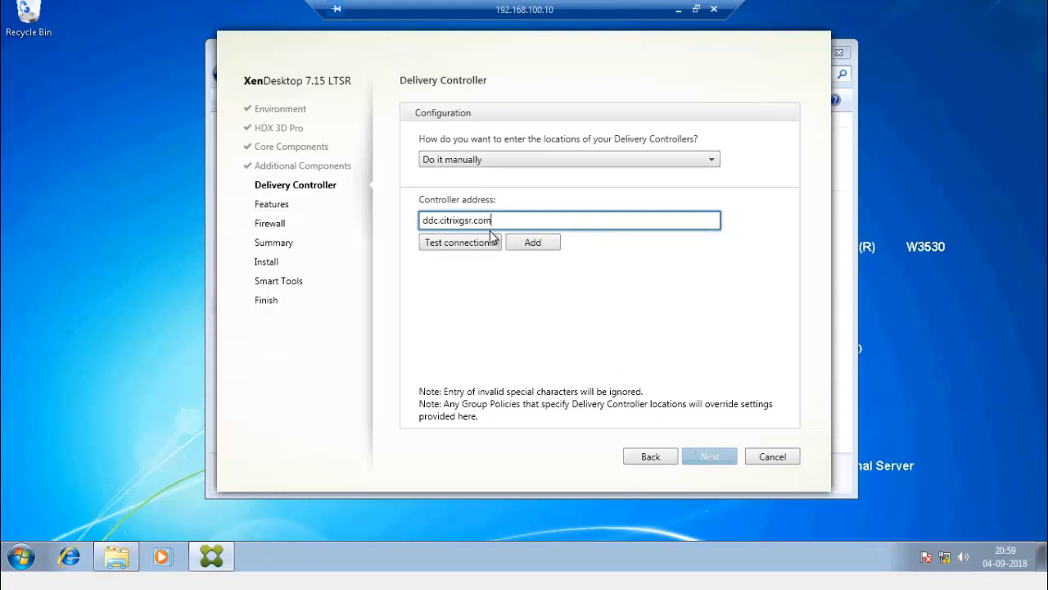
click(480, 249)
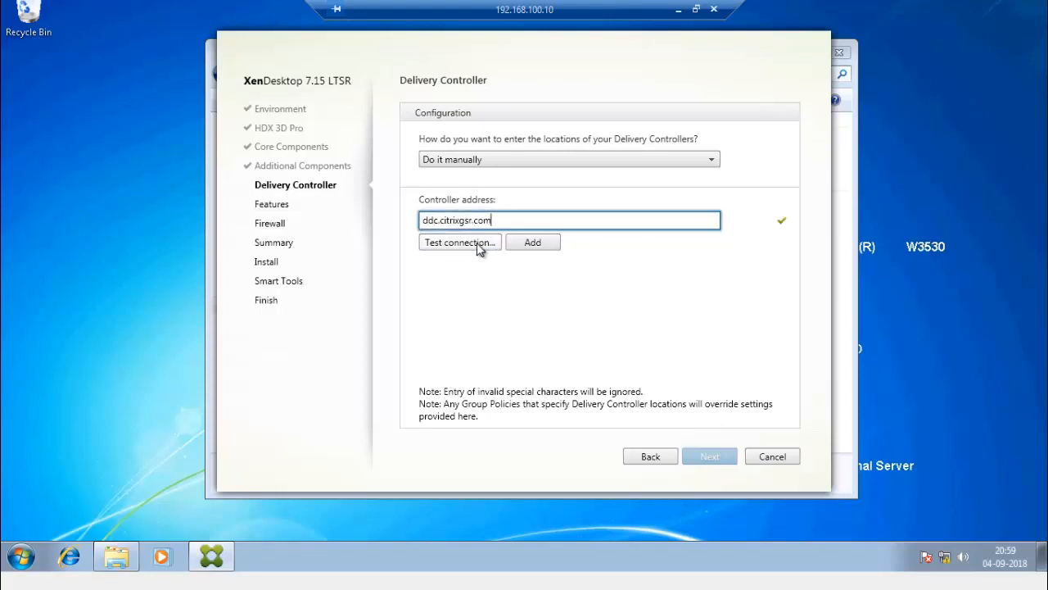
click(547, 246)
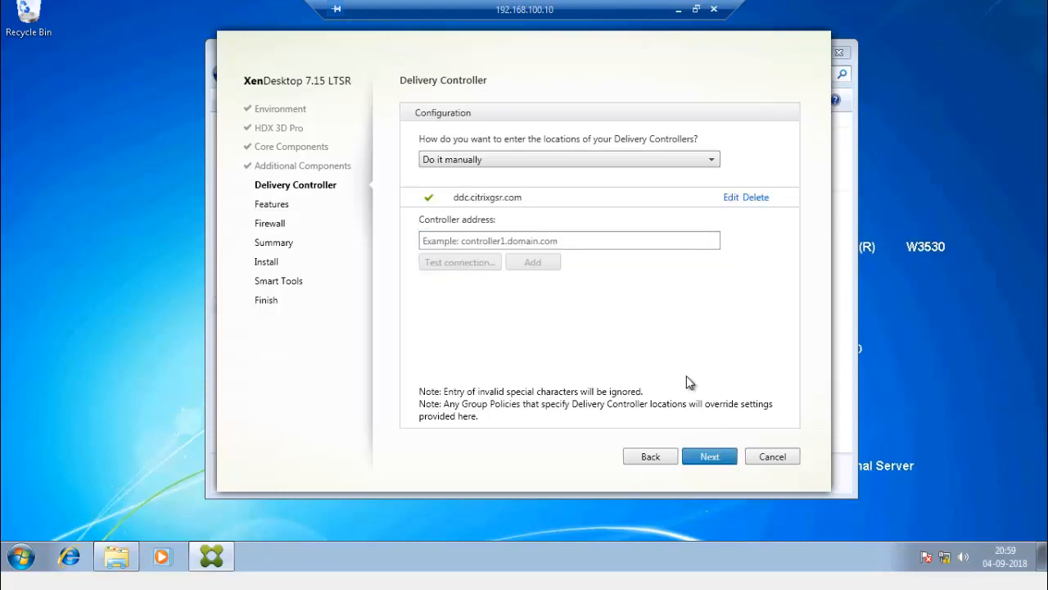
click(709, 460)
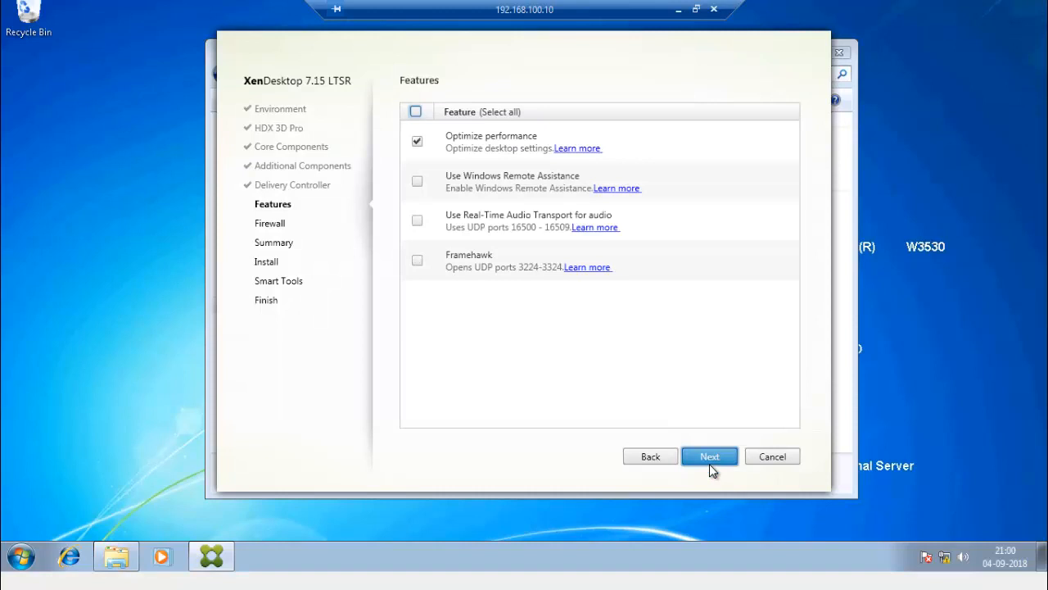
Enable Windows Remote Assistance, Real-Time Audio Transport and Framehawk, keep automatic firewall rules, and start the VDA installation.
click(454, 186)
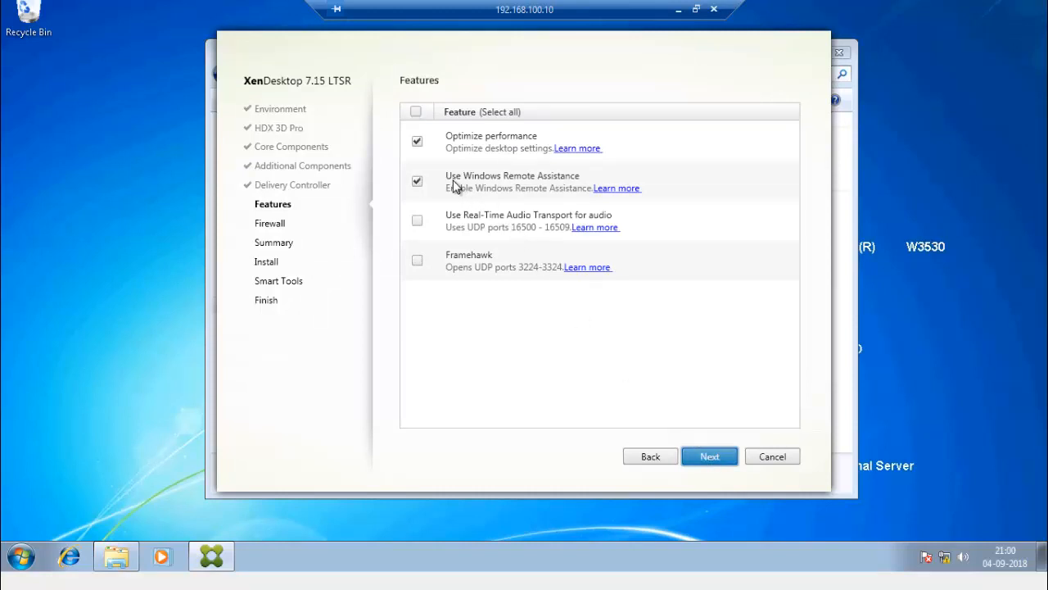
click(417, 221)
click(417, 260)
click(721, 456)
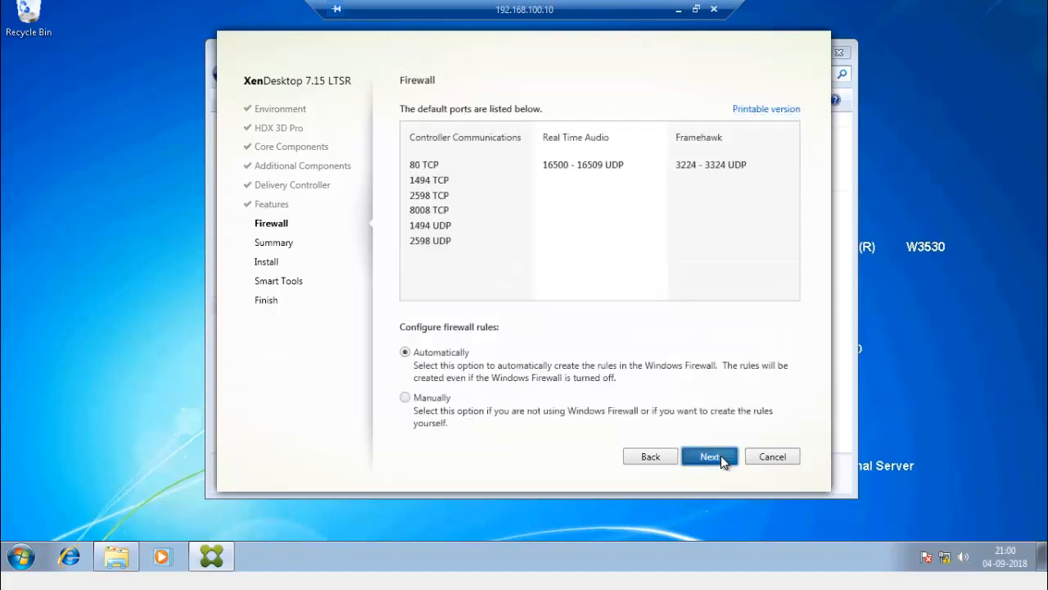
click(721, 455)
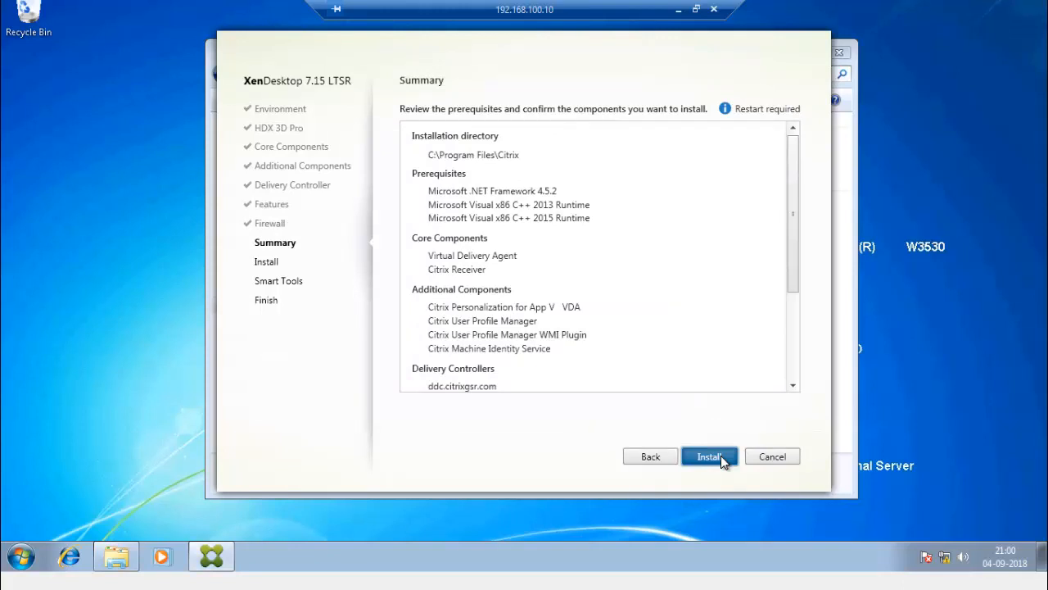
click(709, 456)
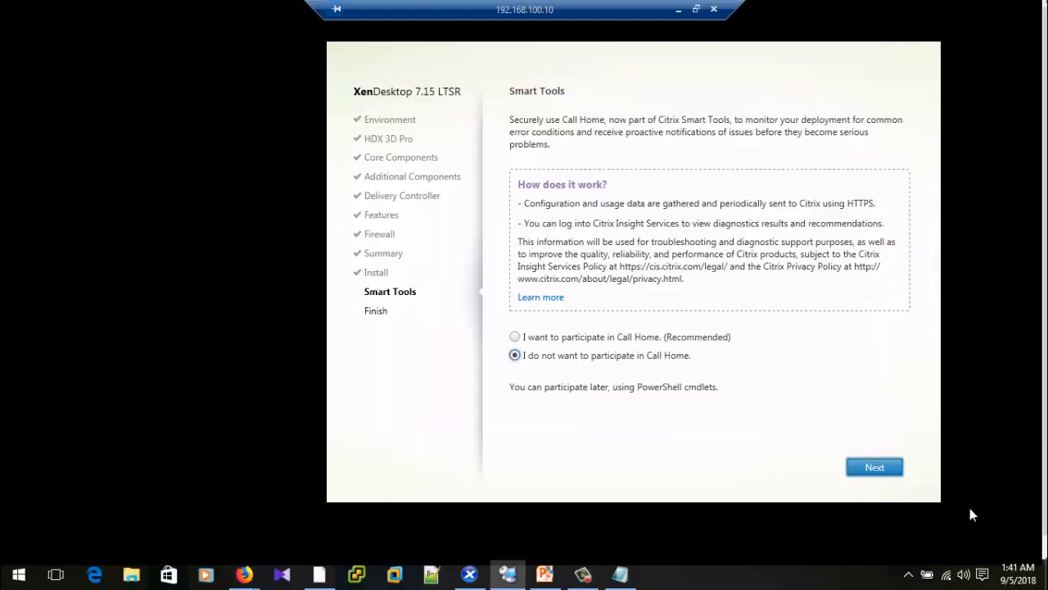
Decline participation in Call Home and finish the VDA installation with a machine restart.
click(875, 467)
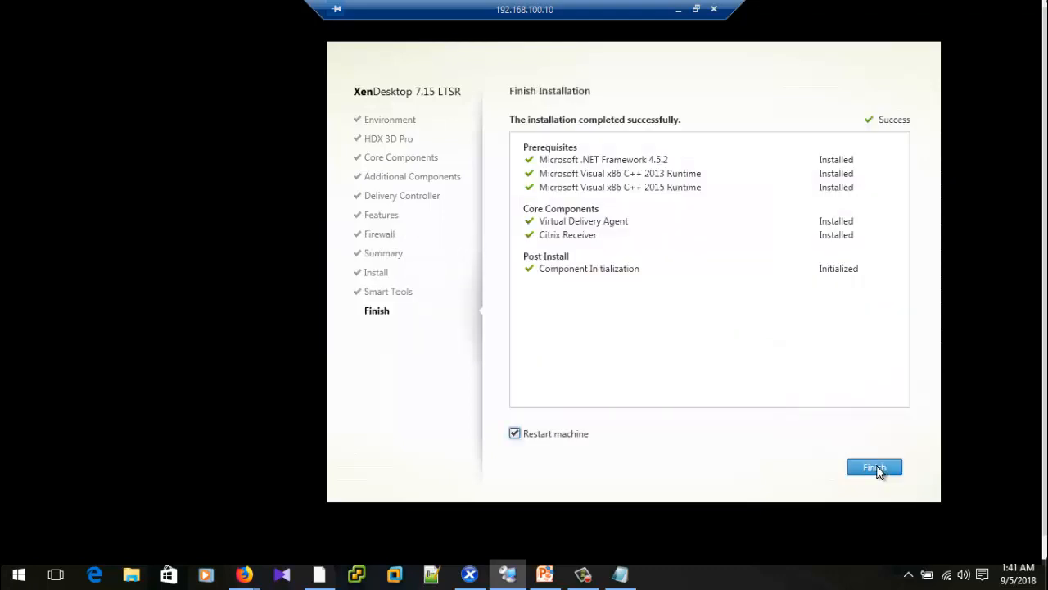
click(877, 470)
click(870, 462)
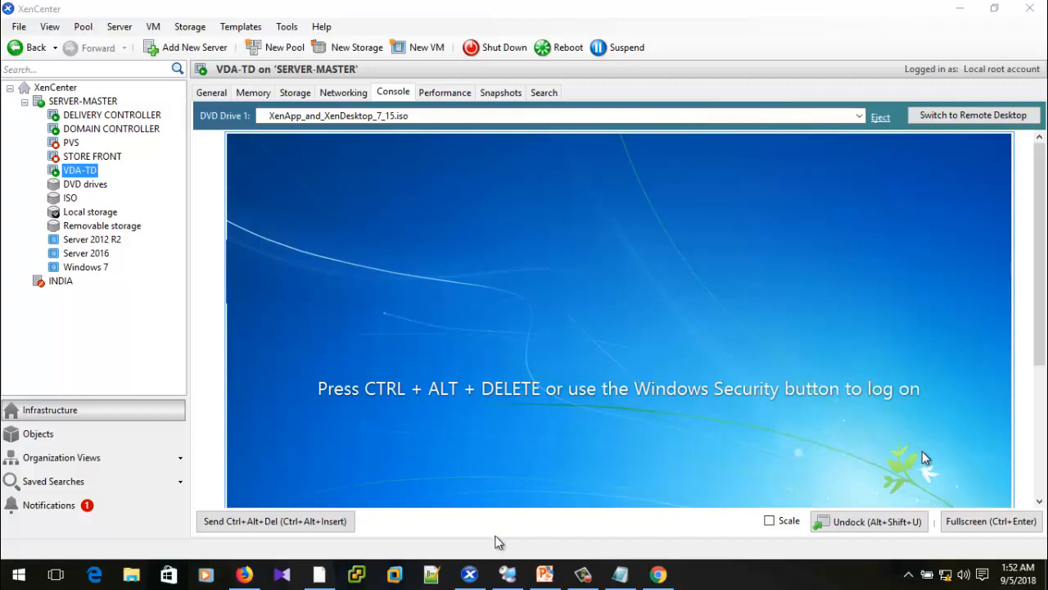
Switch to Citrix Studio and start a Desktop OS machine catalog with power-managed machines, another service or technology, and static desktops.
click(508, 575)
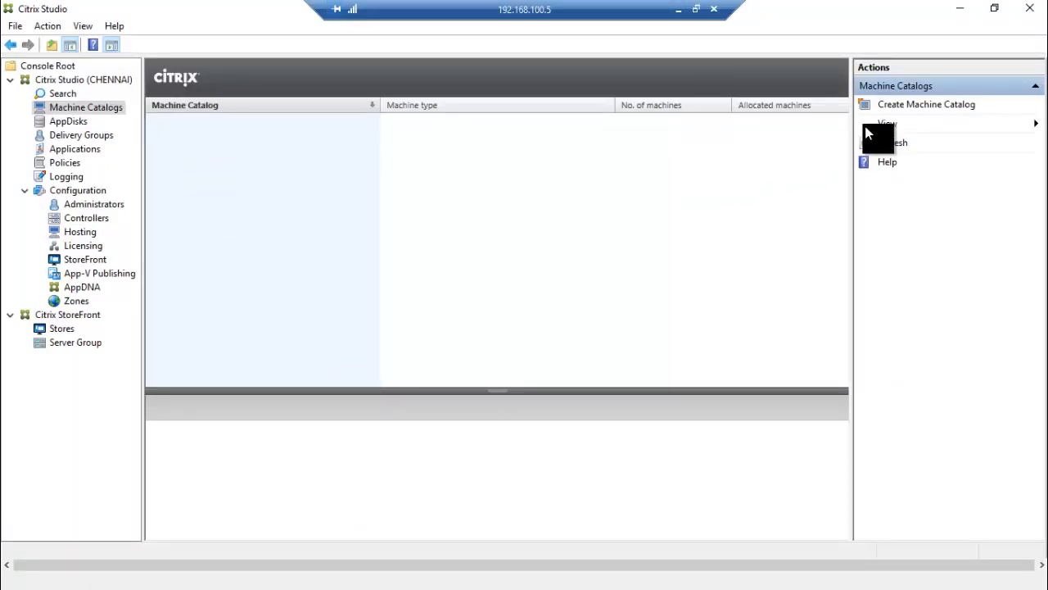
click(894, 104)
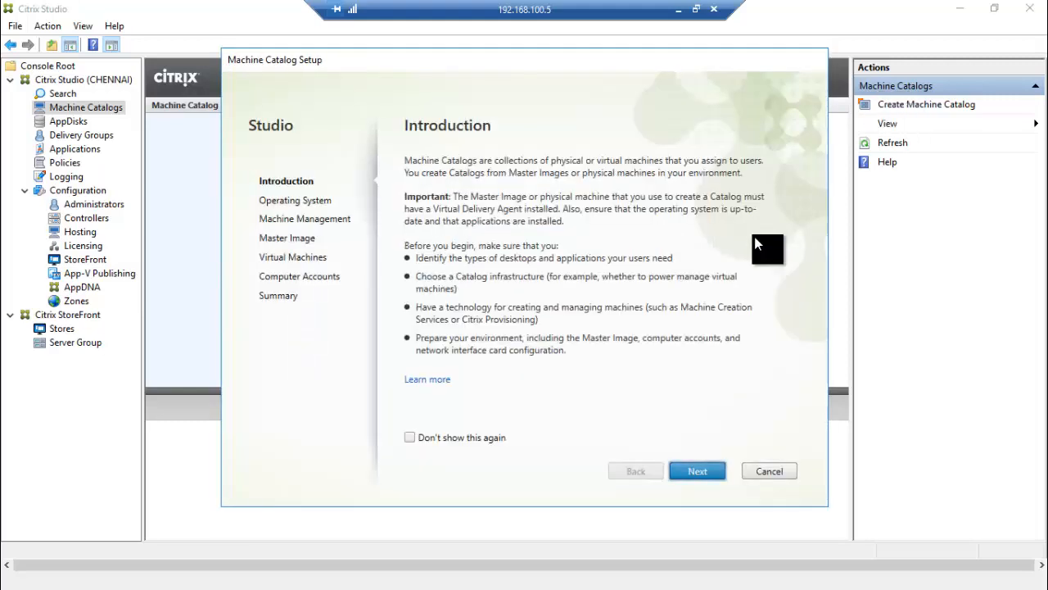
click(688, 468)
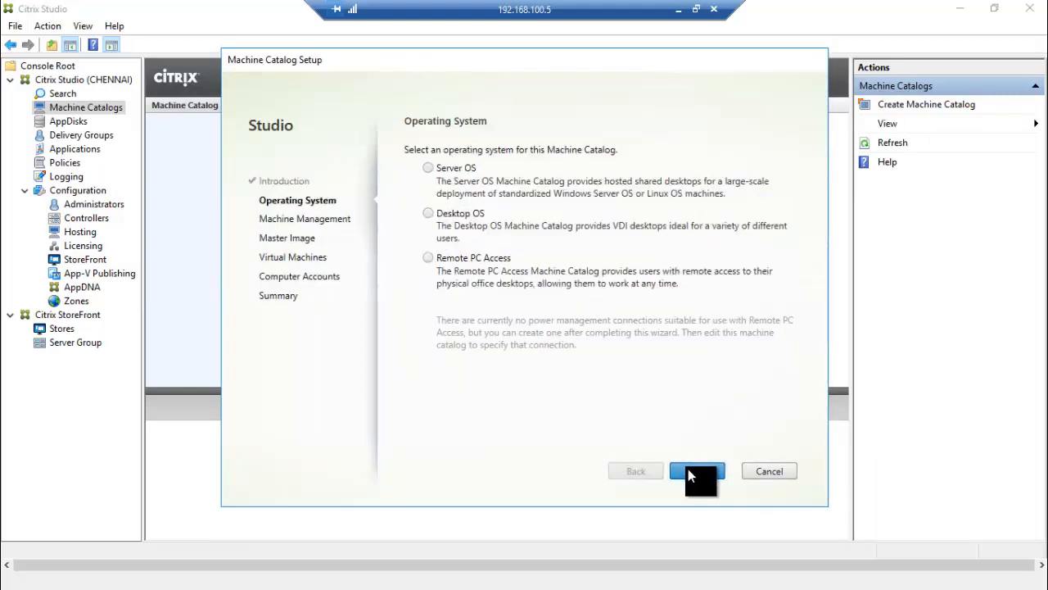
click(432, 214)
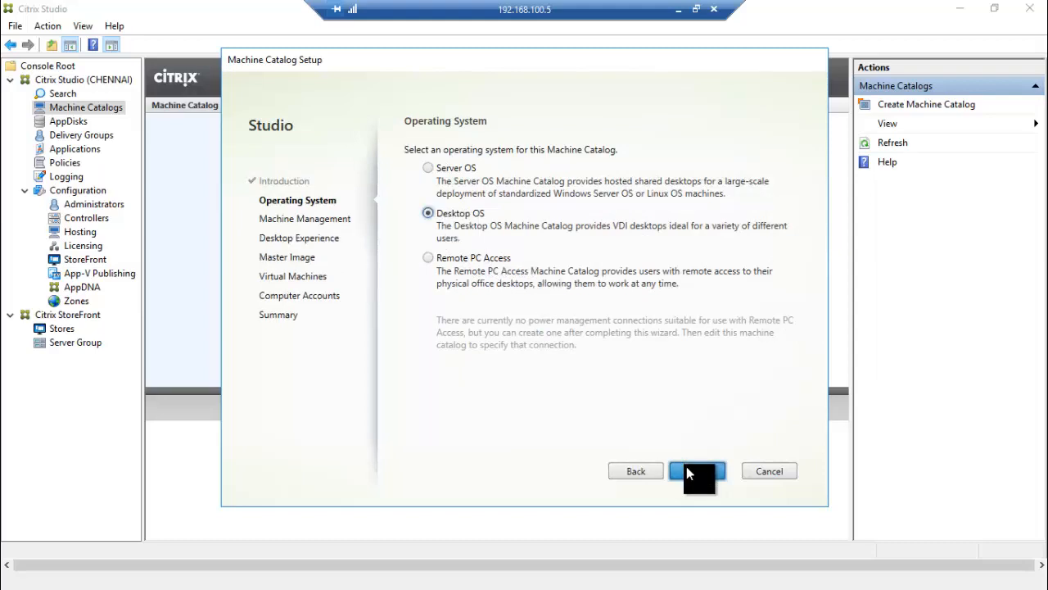
click(687, 471)
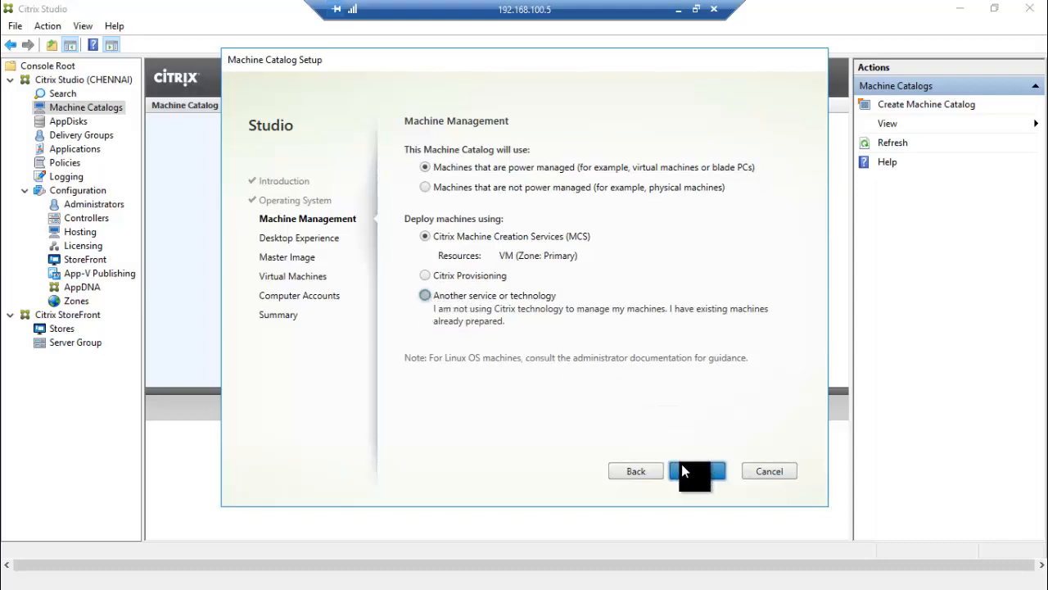
click(423, 296)
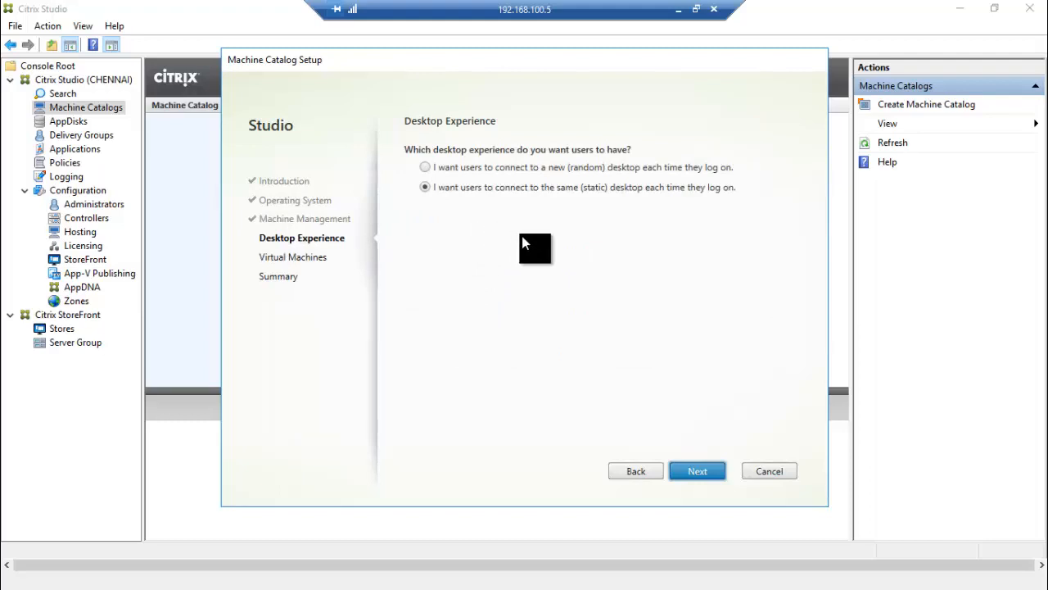
click(681, 472)
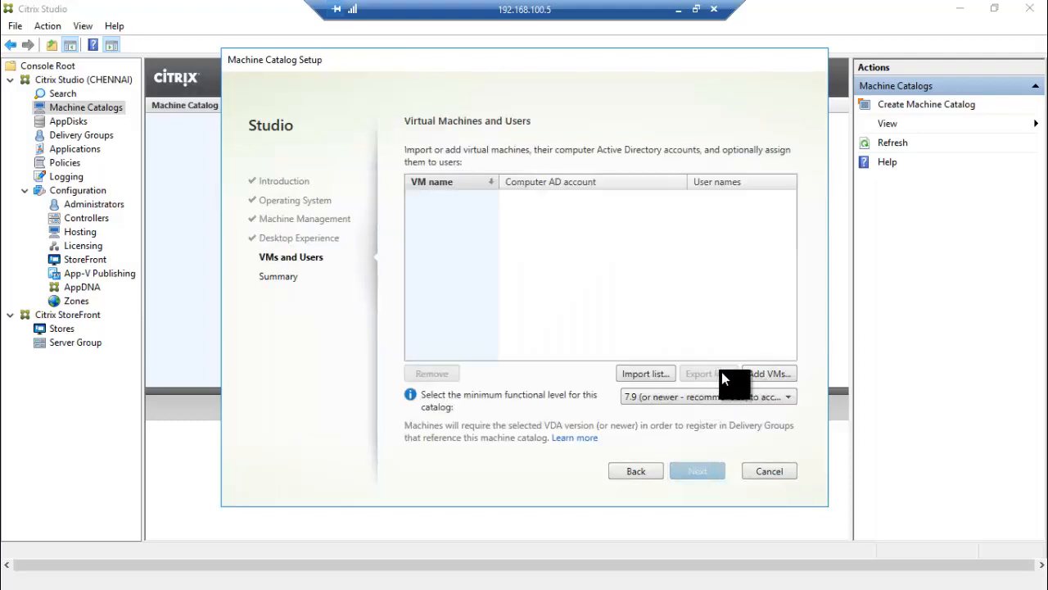
Add the VDA-TD virtual machine from XESERVER to the machine catalog.
click(768, 375)
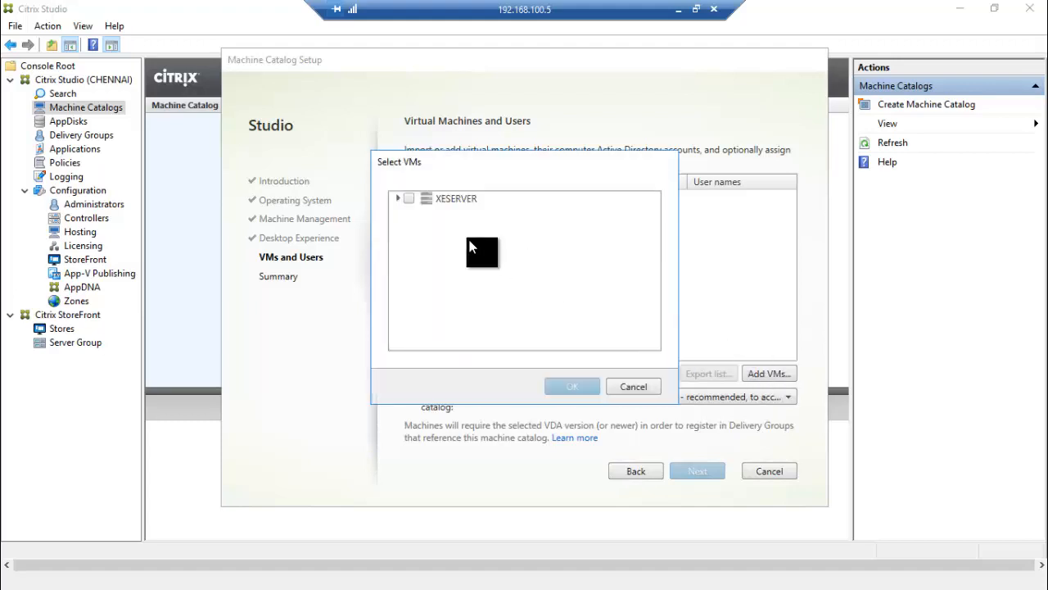
click(397, 200)
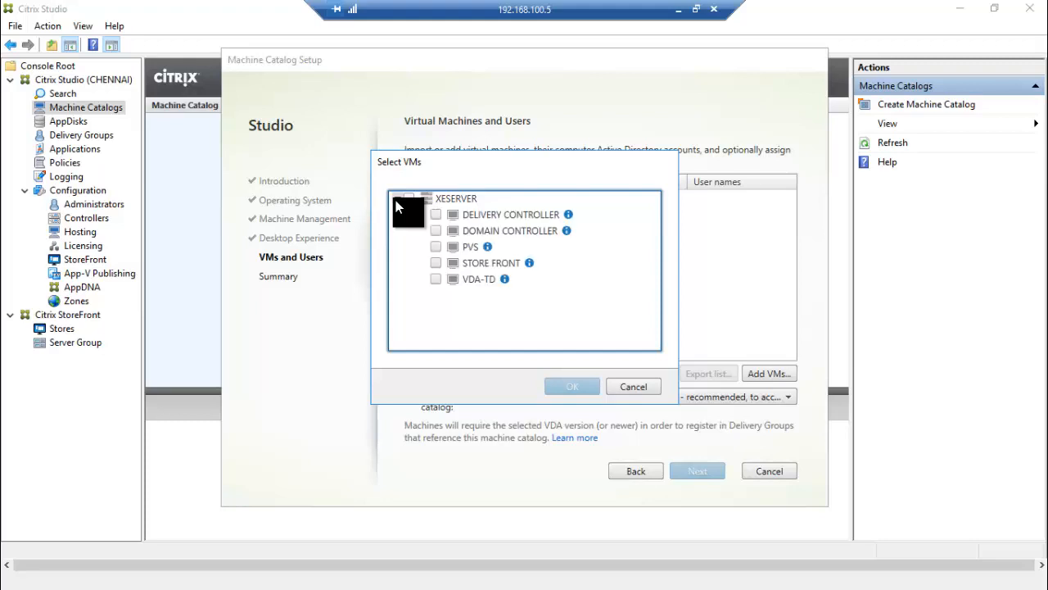
click(434, 281)
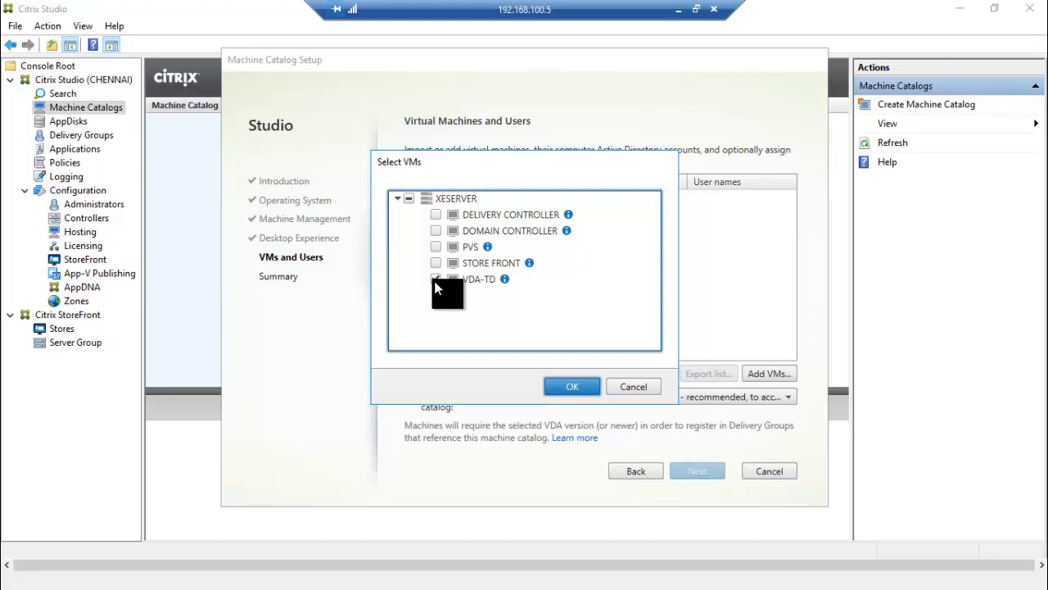
click(572, 387)
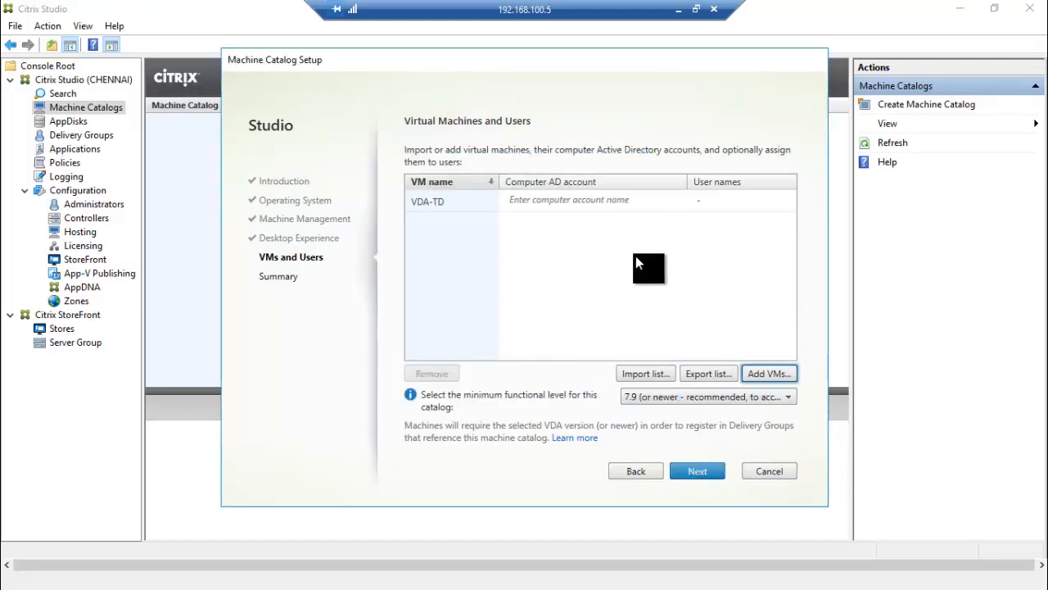
Look up vda to set VDA-TD's computer AD account to CITRIXGSR\VDA-TD-PC$, and open the selection of its users.
click(633, 199)
click(664, 199)
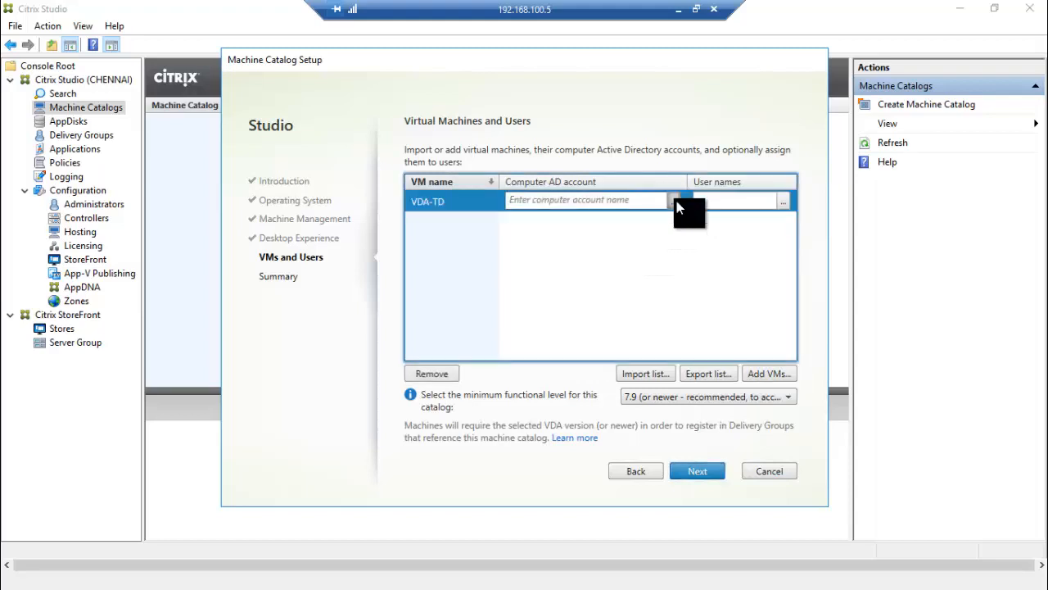
click(674, 200)
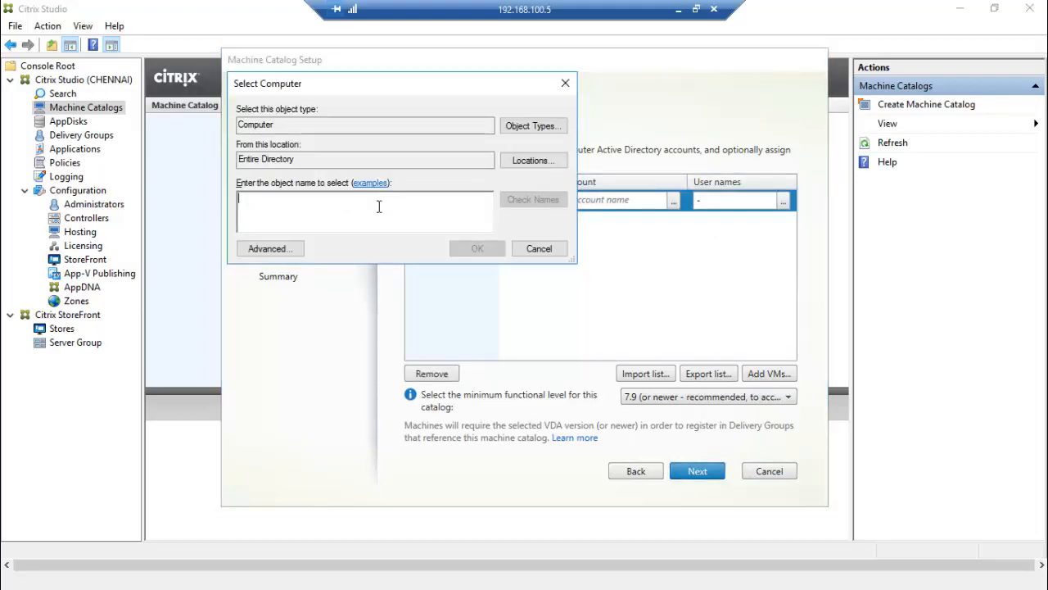
text(vda)
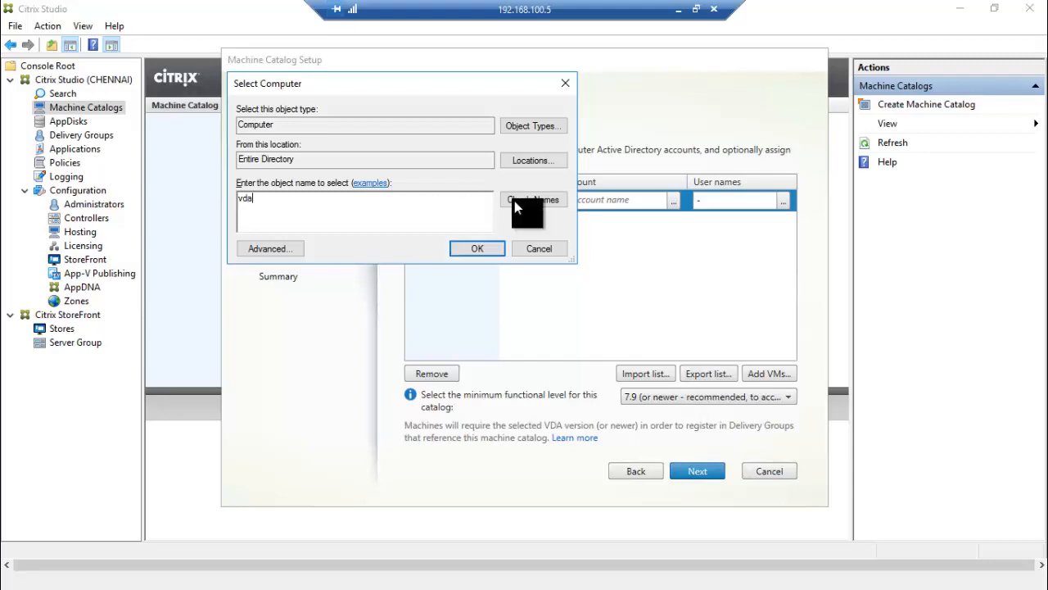
click(527, 200)
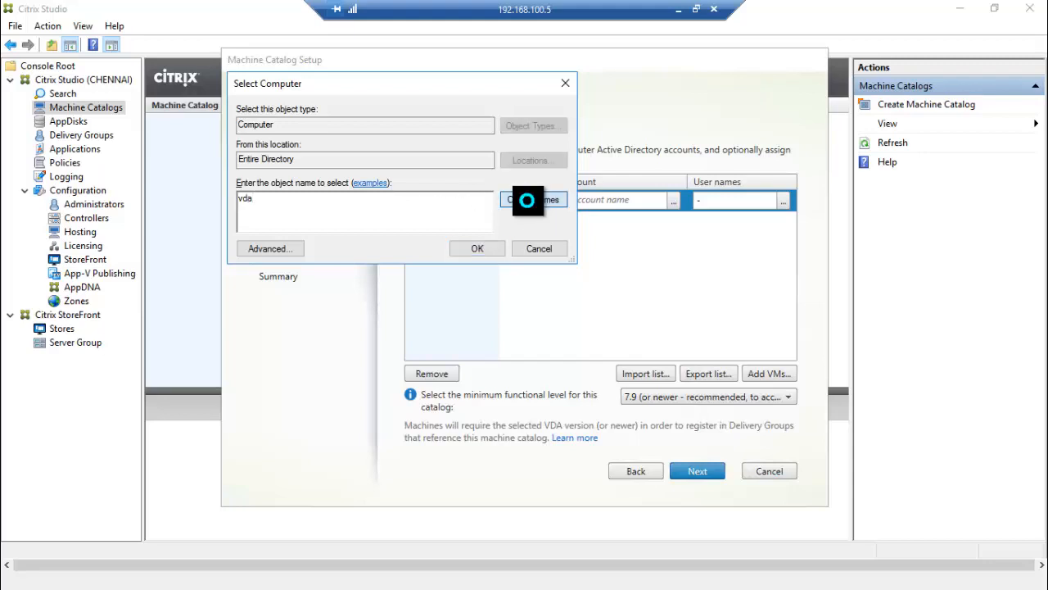
click(476, 248)
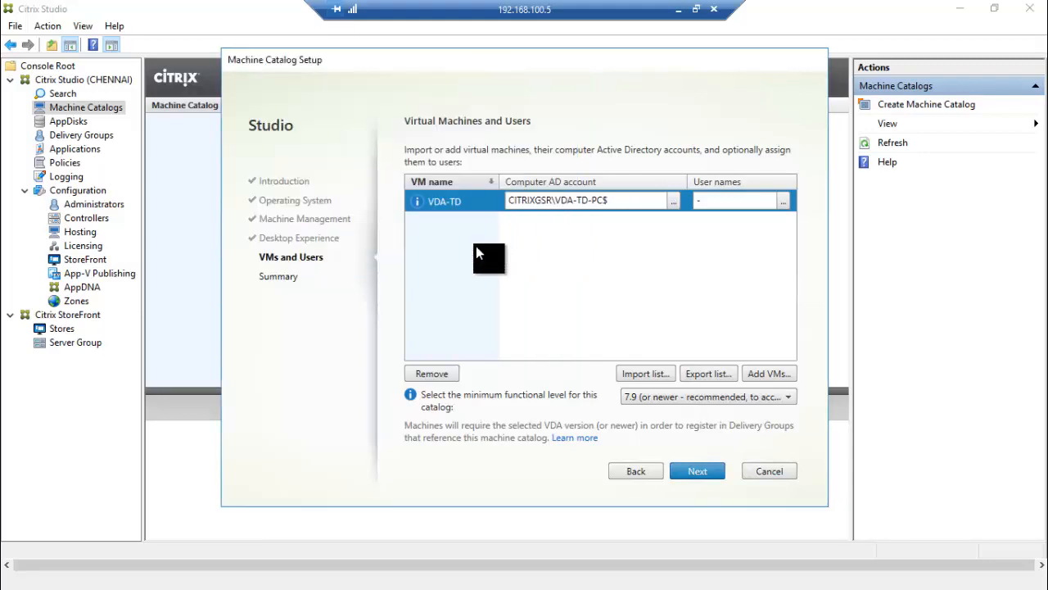
click(784, 200)
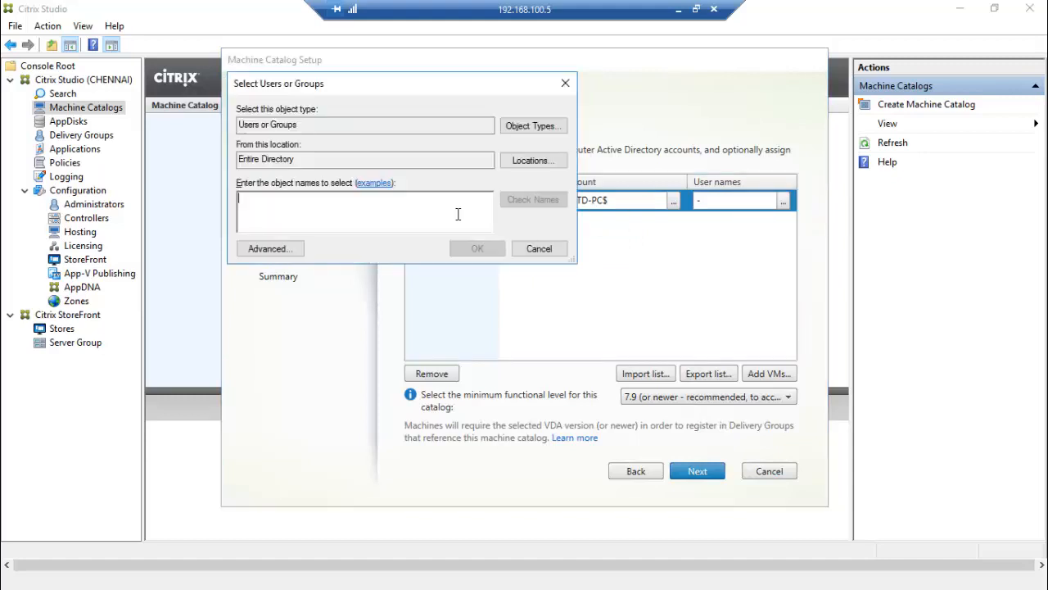
text(siva)
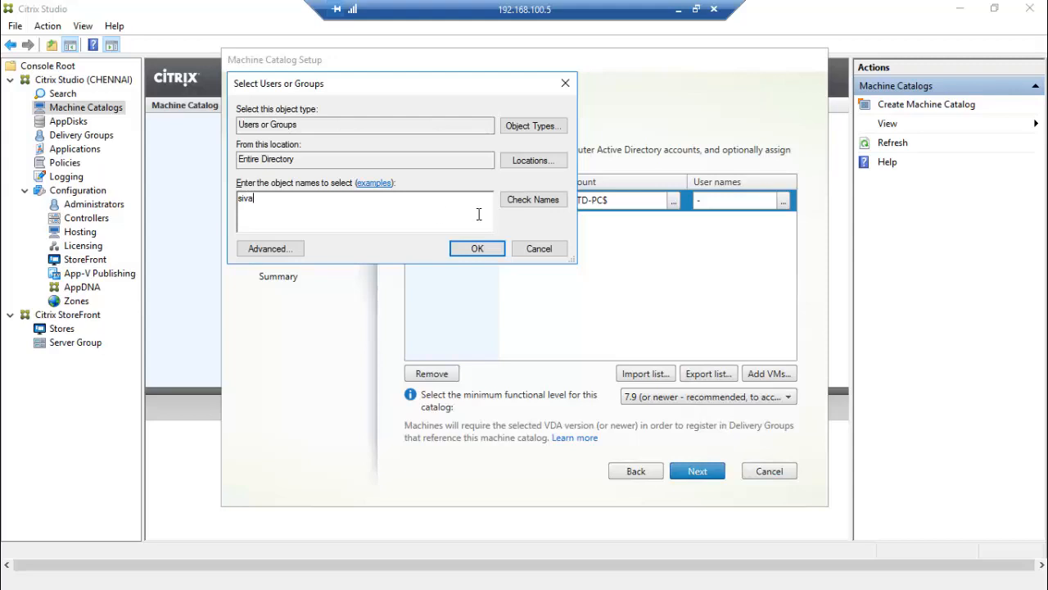
click(534, 200)
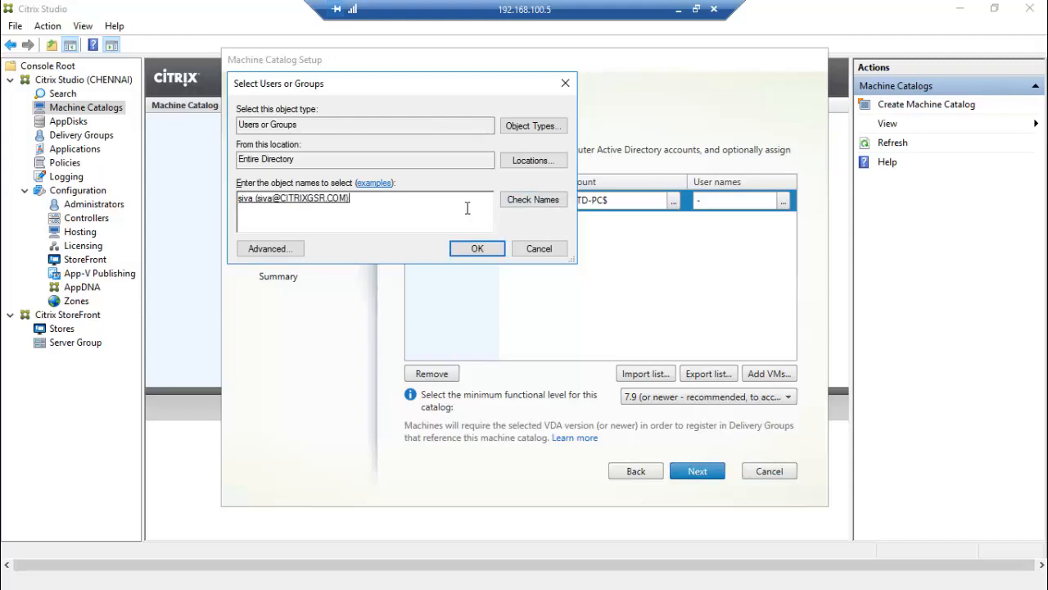
key(ctrl+a)
key(BackSpace)
Assign the domain users group to the VDA-TD machine and continue to the catalog summary.
text(dom)
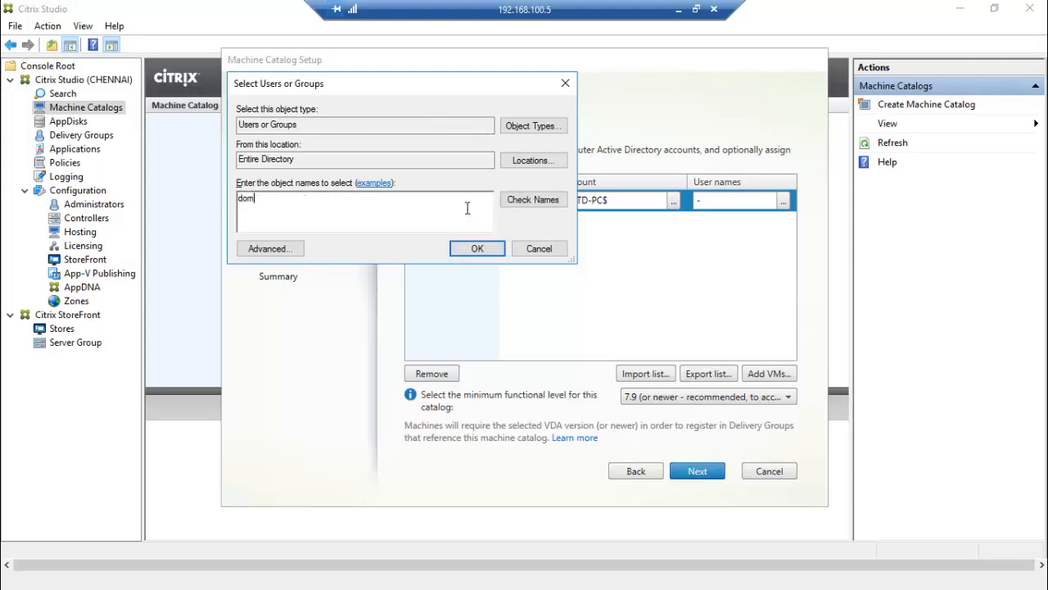
text(ainusers)
click(528, 200)
click(476, 248)
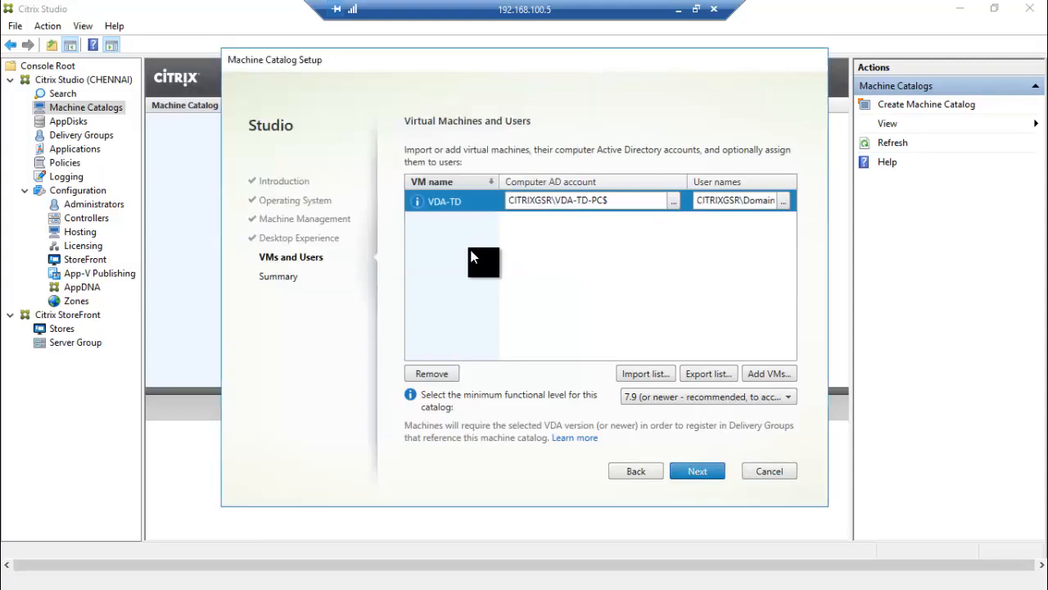
click(705, 472)
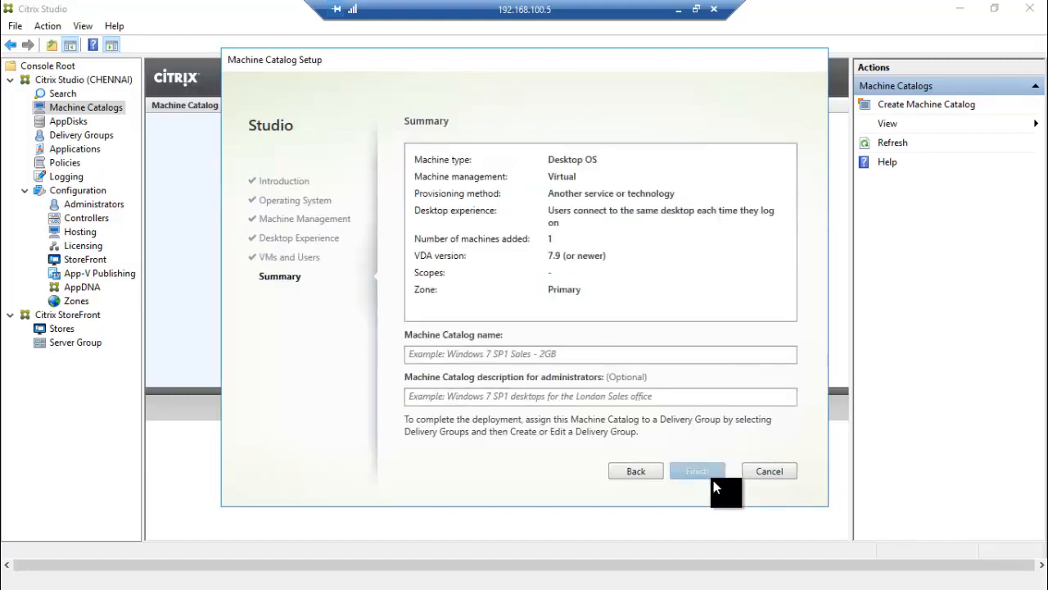
Name the machine catalog WIN-7 and finish creating it.
click(567, 353)
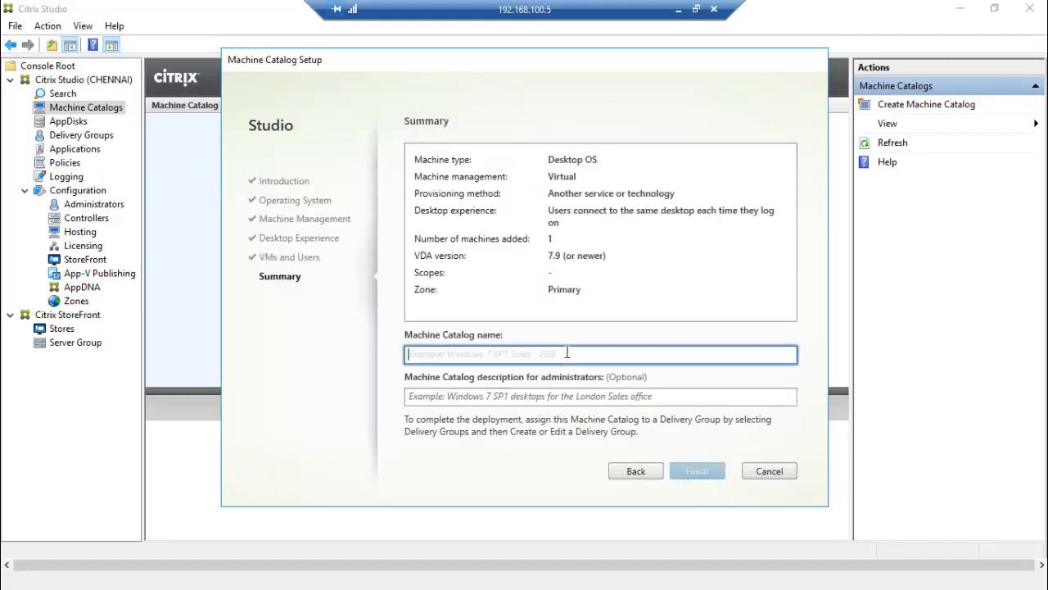
text(w)
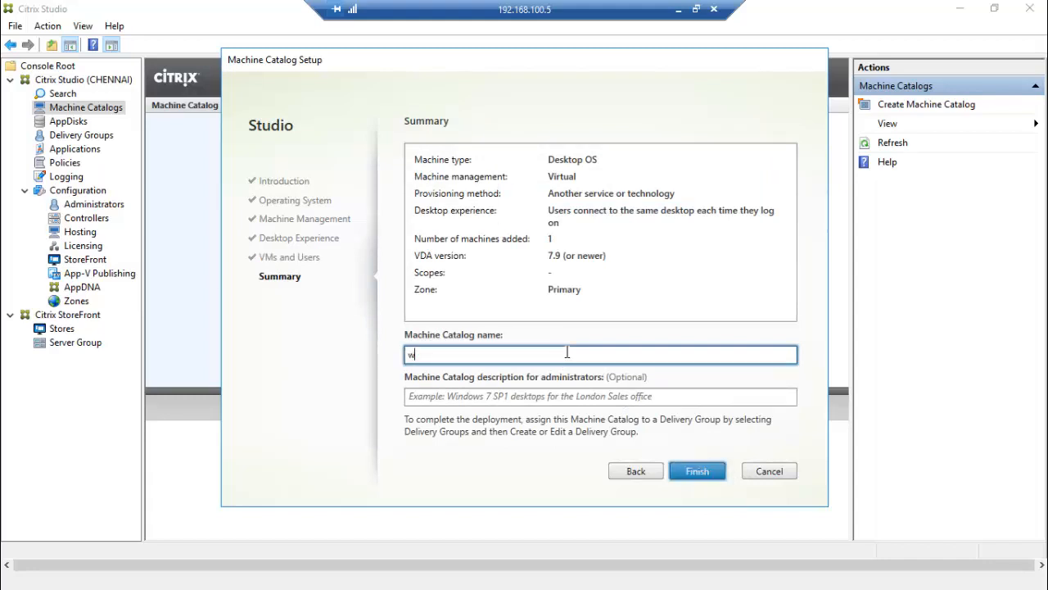
key(BackSpace)
text(WIN-7)
click(690, 472)
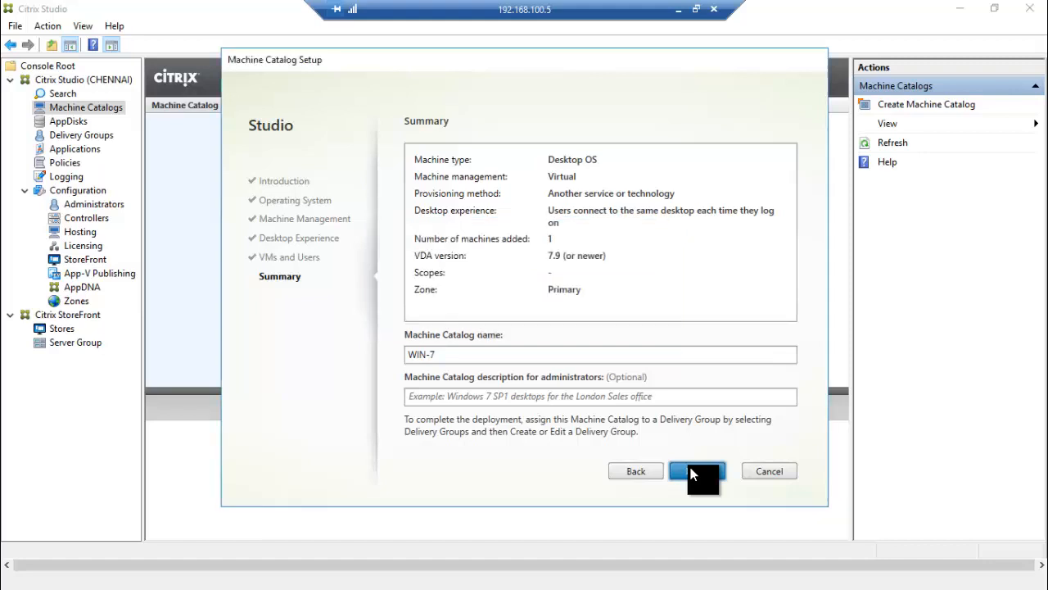
click(692, 471)
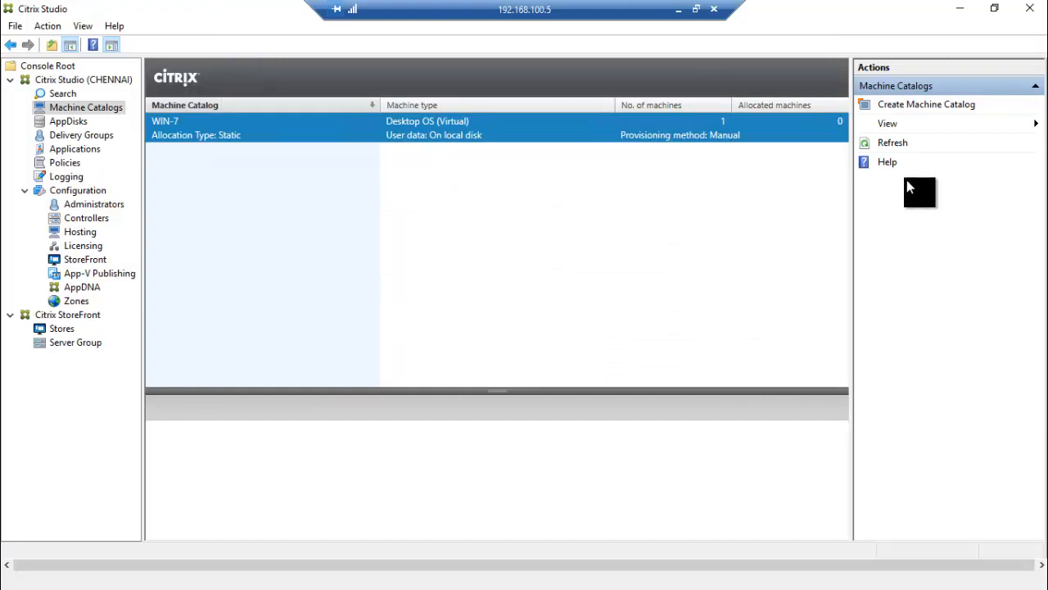
Refresh the machine catalogs list to check the WIN-7 catalog.
click(890, 143)
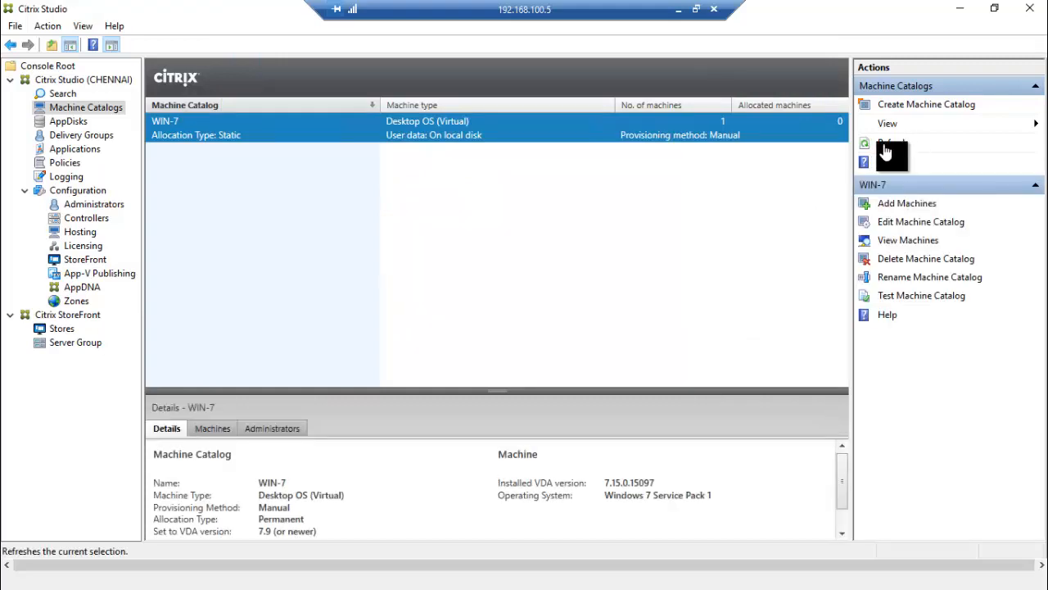
click(885, 147)
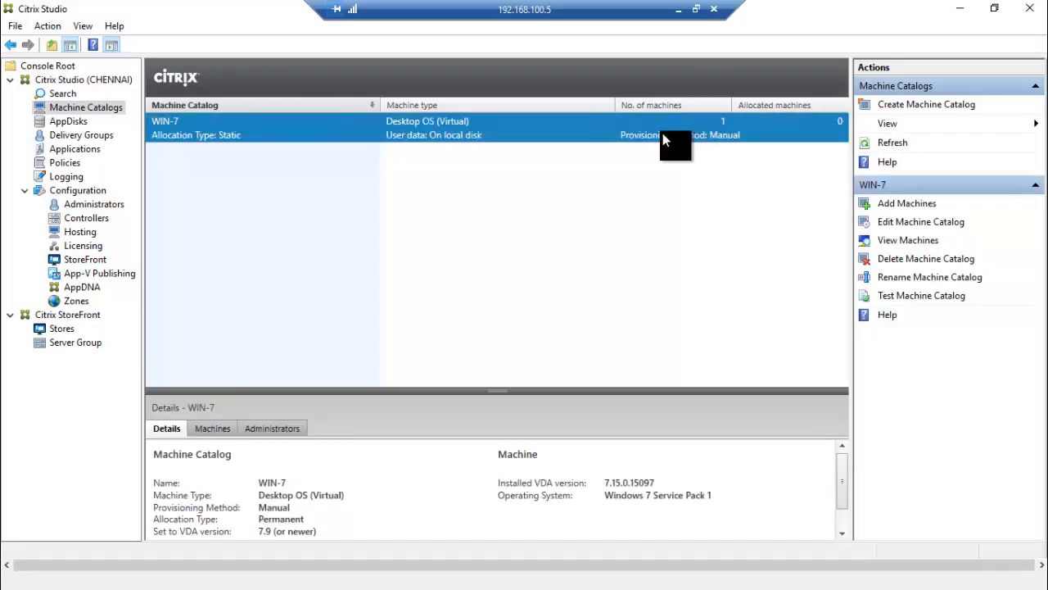
key(Up)
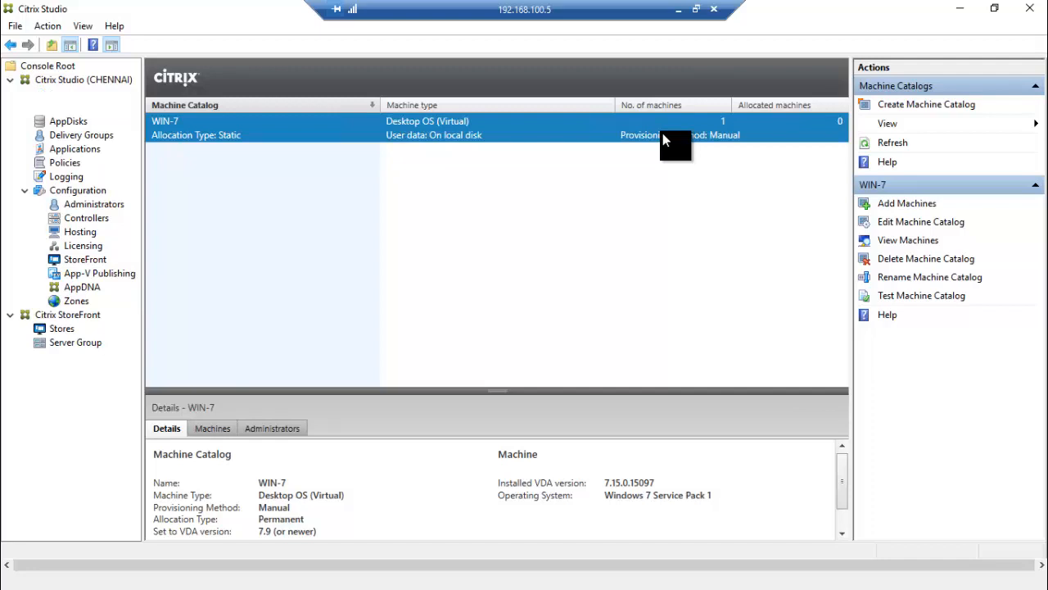
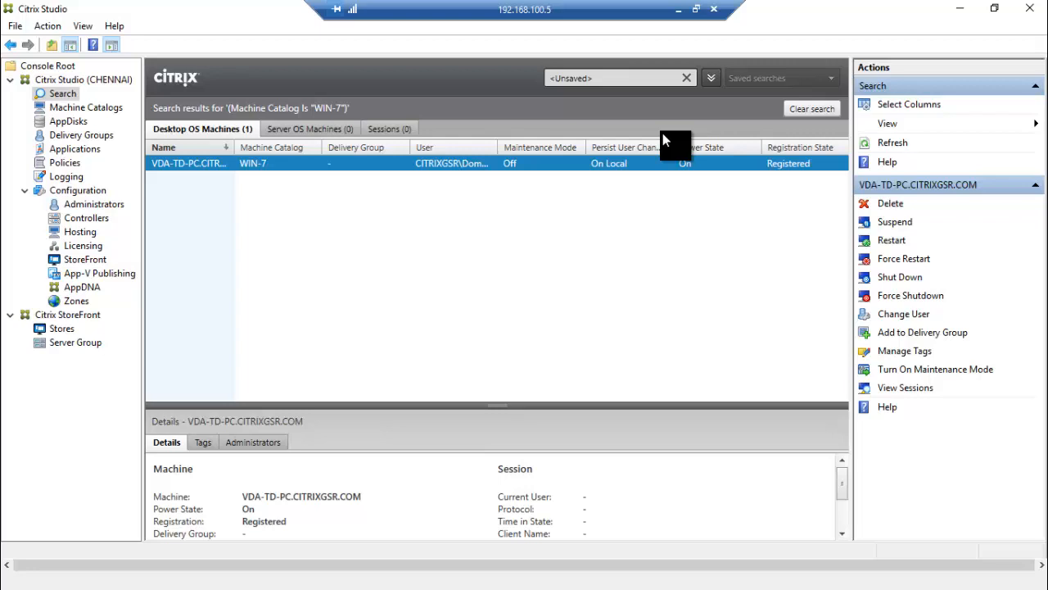
Start a delivery group from the WIN-7 machine catalog with desktop delivery, allowing any authenticated users, up to the desktop assignment rules.
click(104, 138)
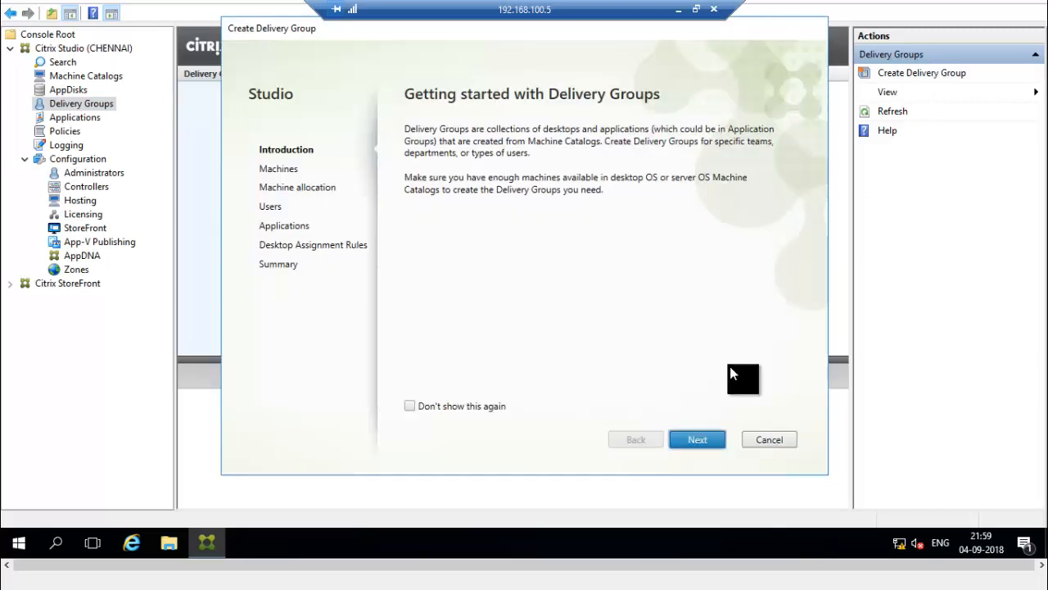
click(697, 443)
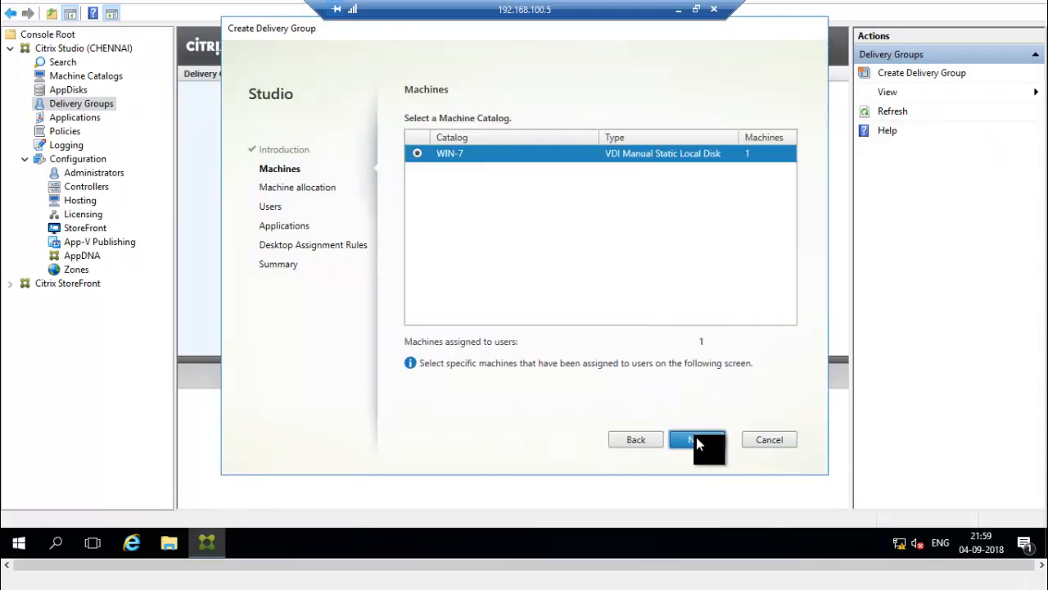
click(697, 443)
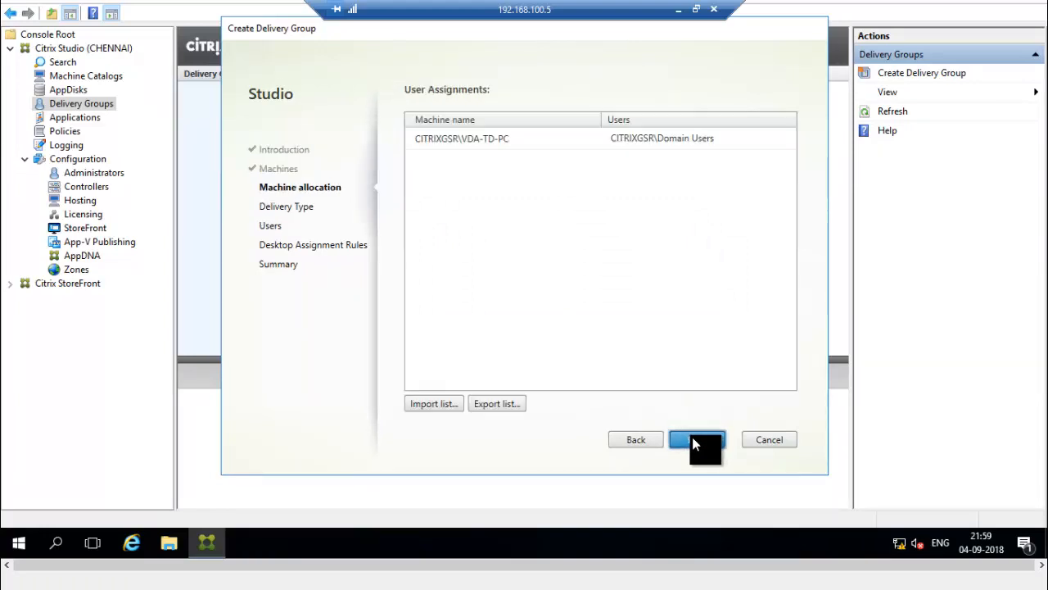
click(692, 440)
click(692, 440)
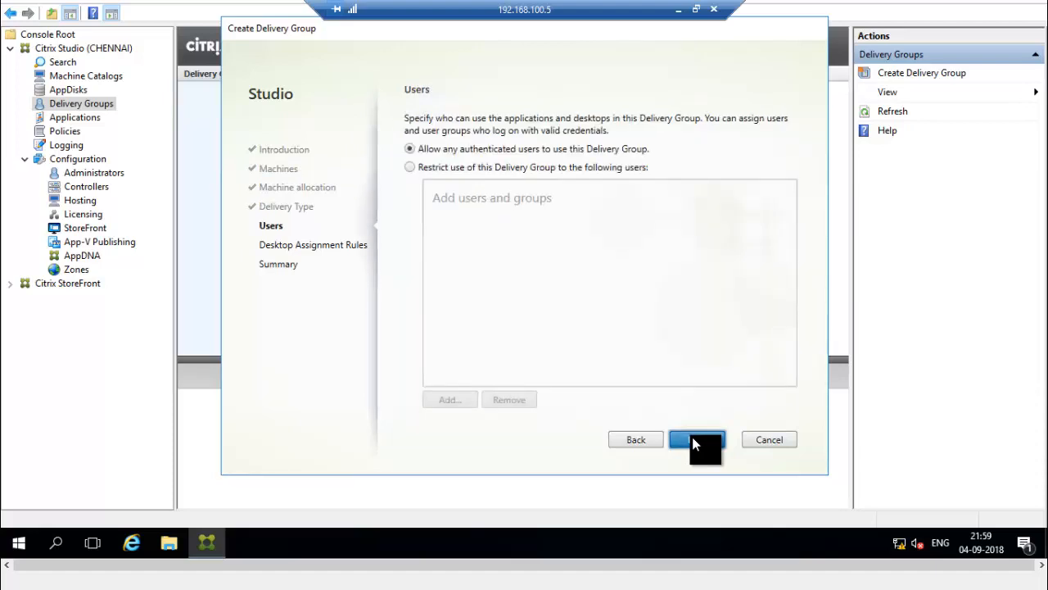
click(692, 439)
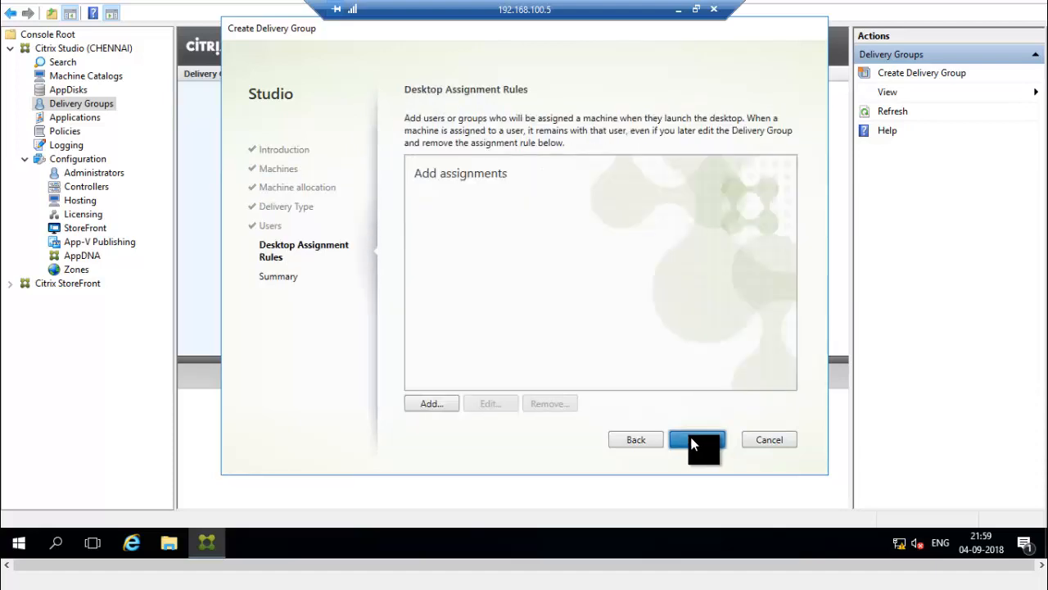
Add a desktop assignment rule with the display name WINDOWS-7OS, open to everyone with access to the delivery group.
click(442, 407)
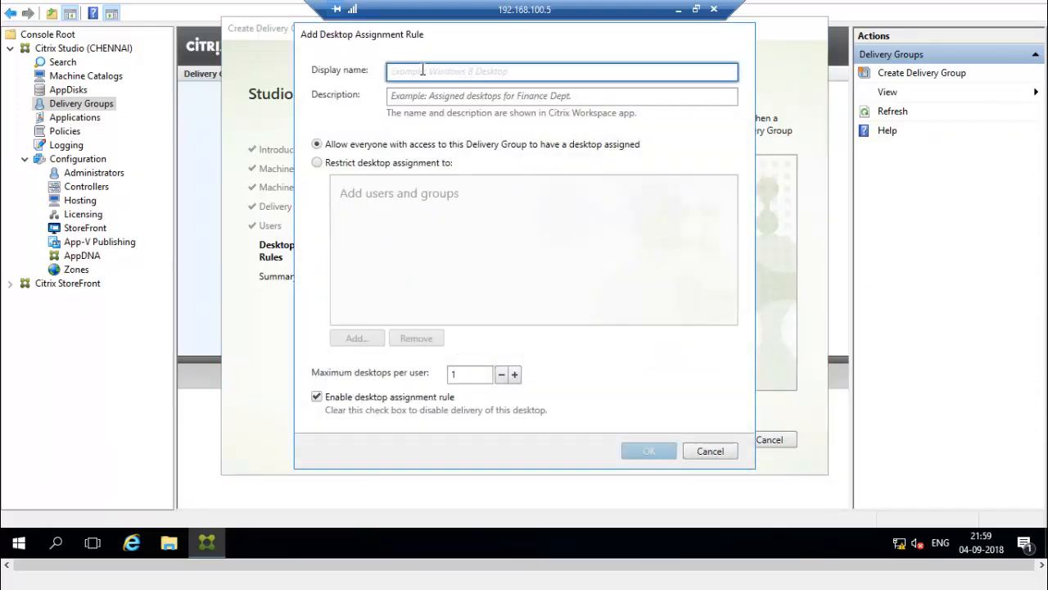
text(W)
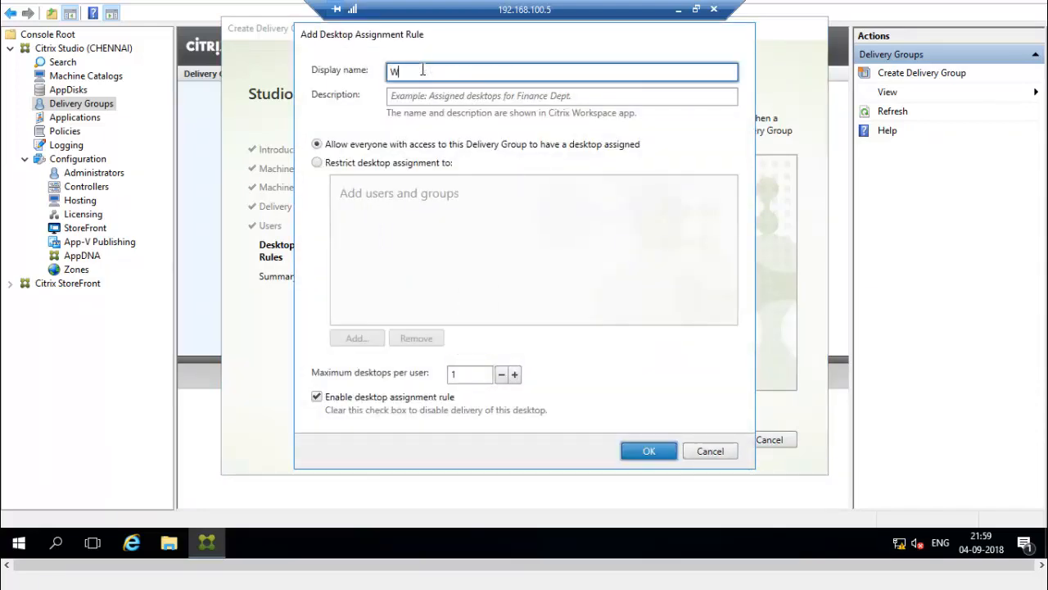
text(IND)
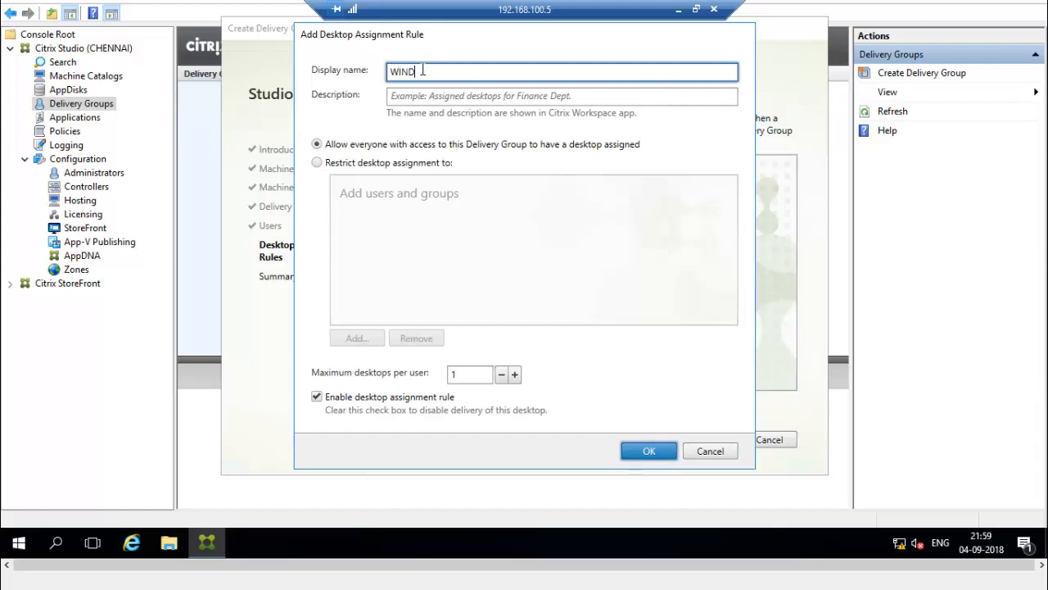
text(OWS-7)
text(S)
click(635, 448)
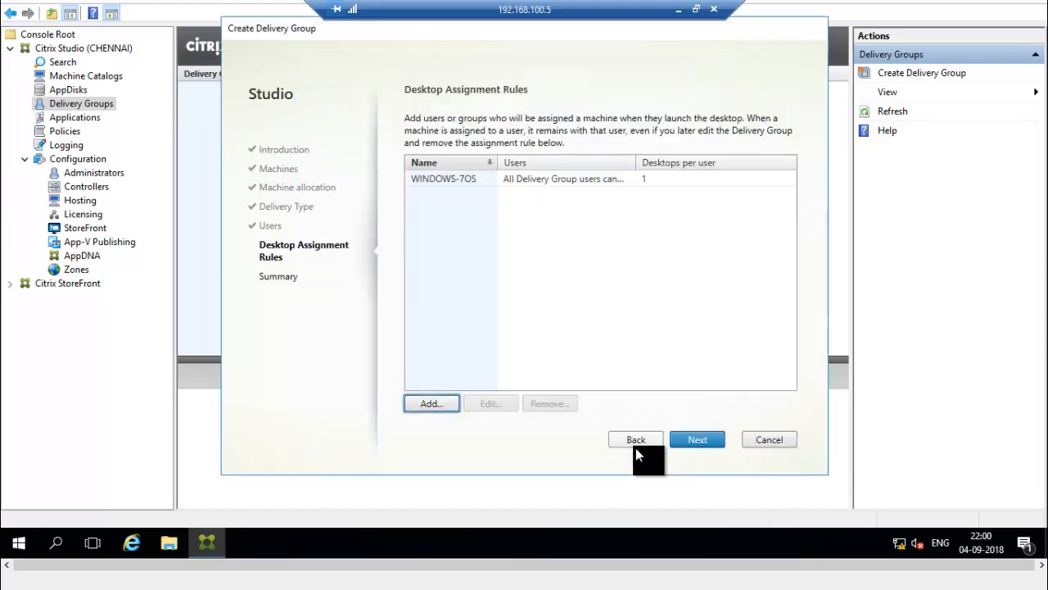
Name the delivery group WIN-OFFICEUSERS and finish creating it.
click(690, 442)
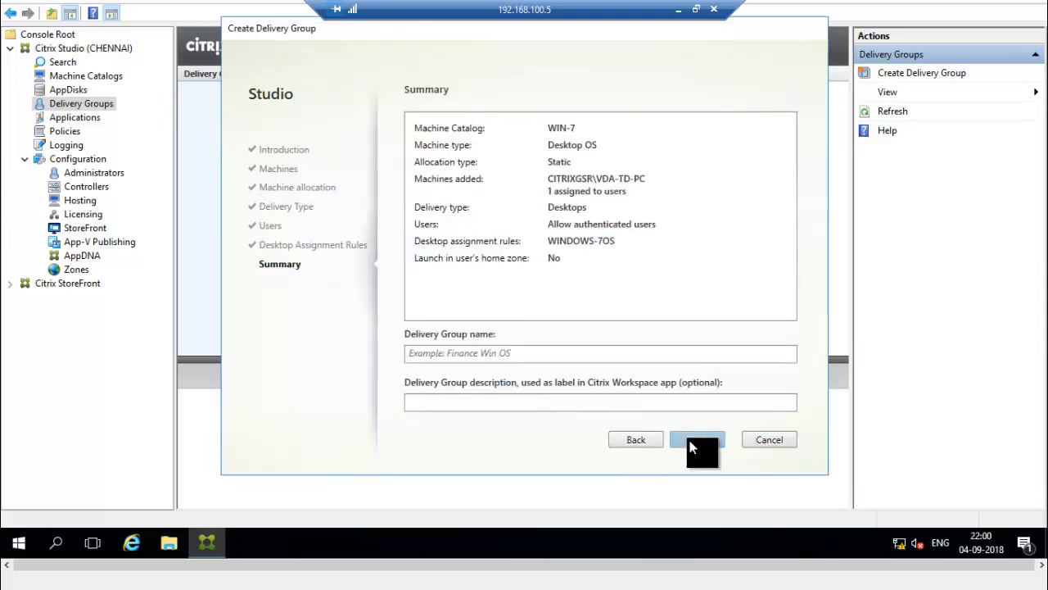
click(499, 353)
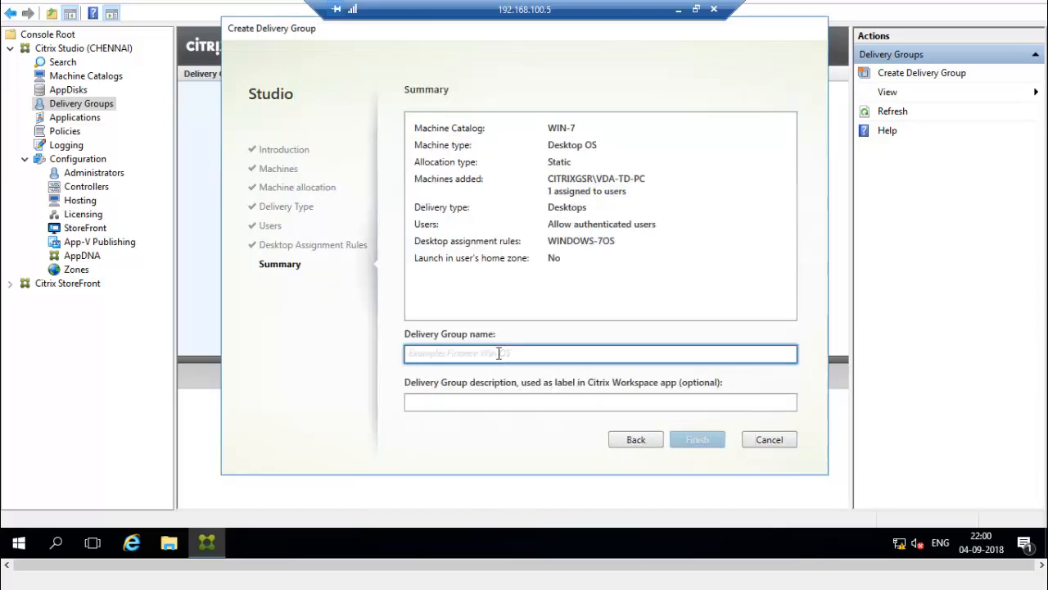
text(WI)
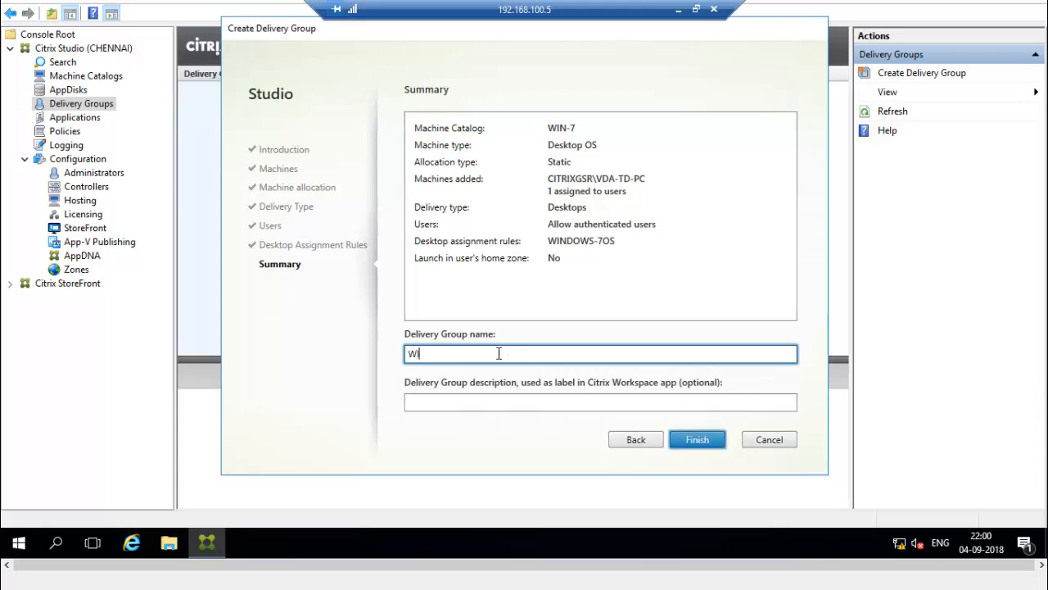
text(N-OFFICEUSERS)
click(687, 443)
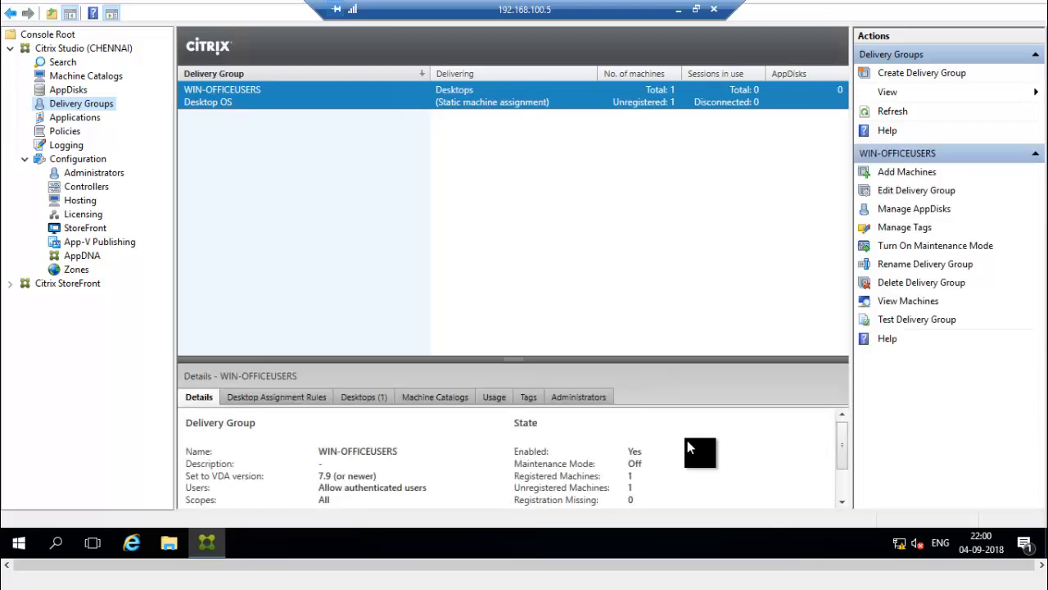
View the machines in the WIN-OFFICEUSERS delivery group and check VDA-TD's console in XenCenter before returning to the remote Citrix Studio session.
click(908, 301)
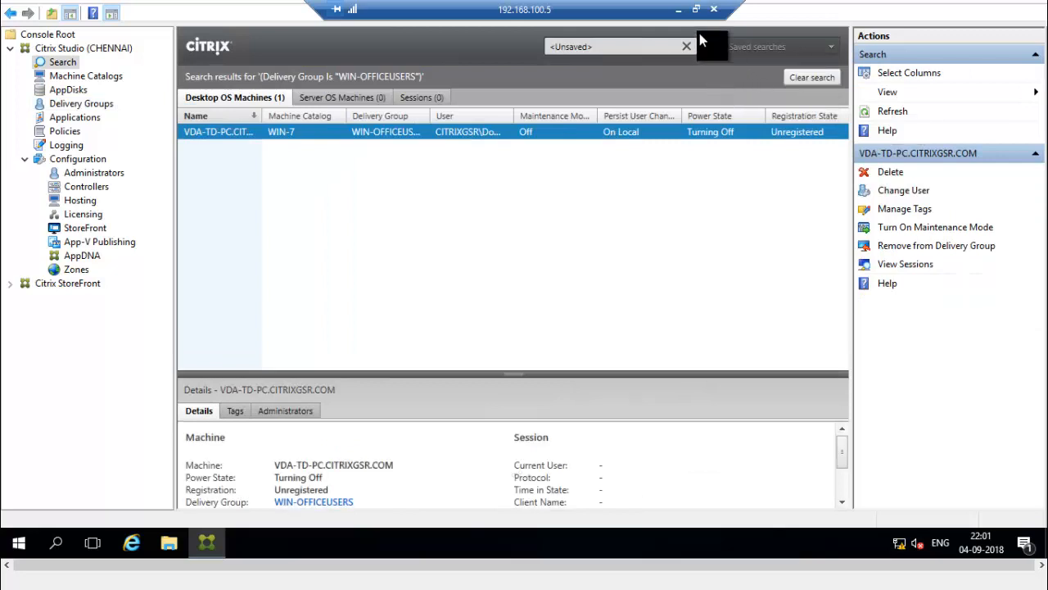
click(674, 9)
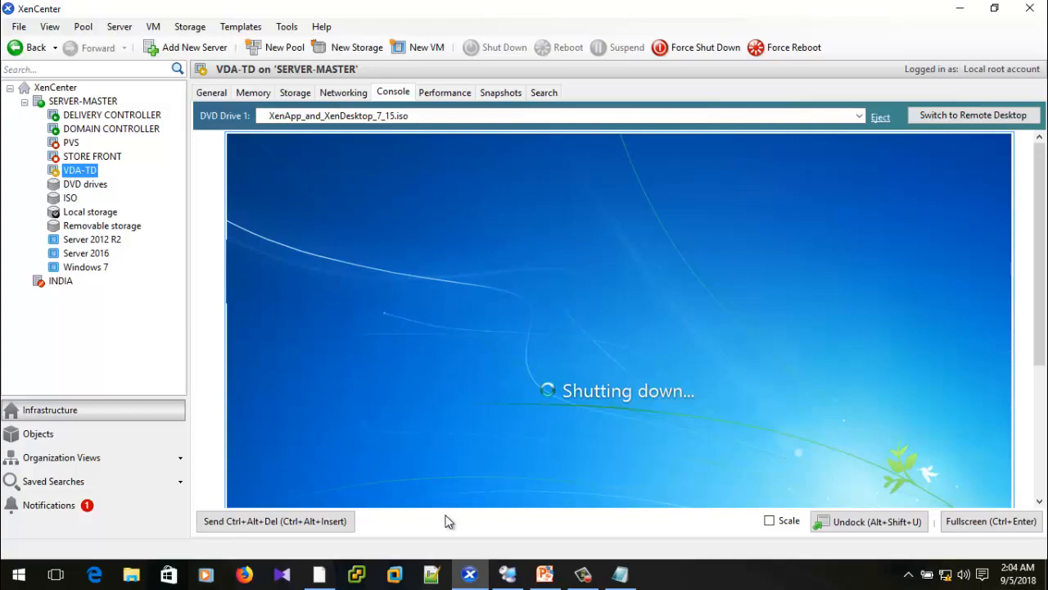
click(507, 573)
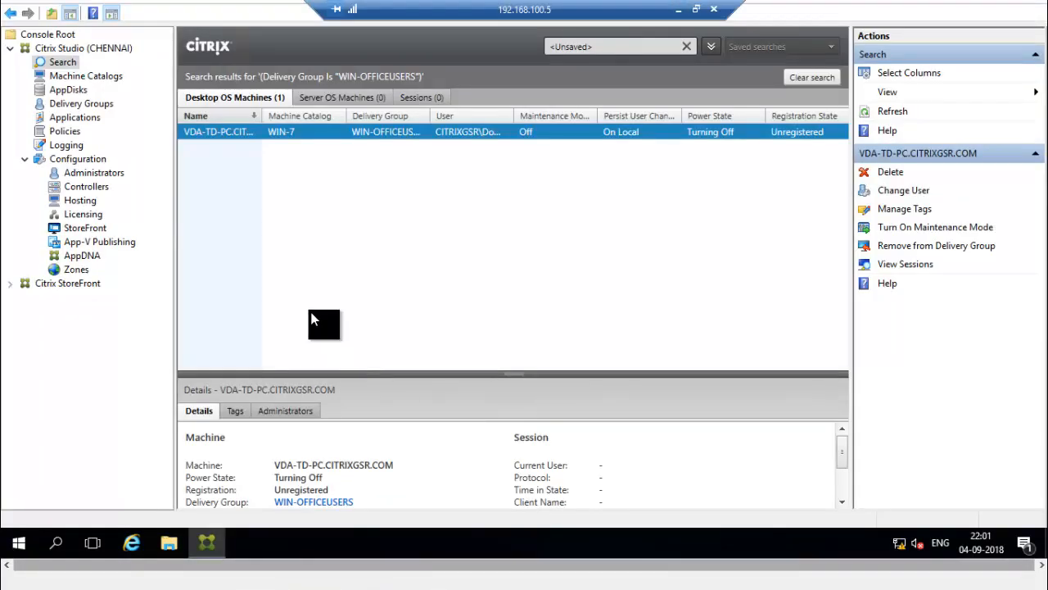
Start creating a new StoreFront store named office and continue to its delivery controllers.
click(98, 287)
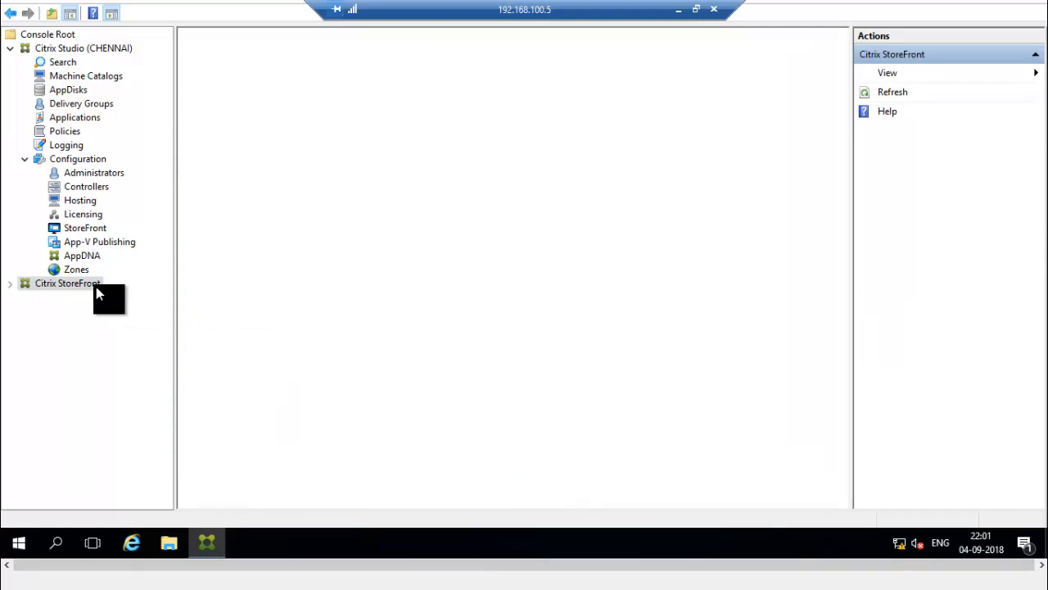
click(10, 283)
click(54, 303)
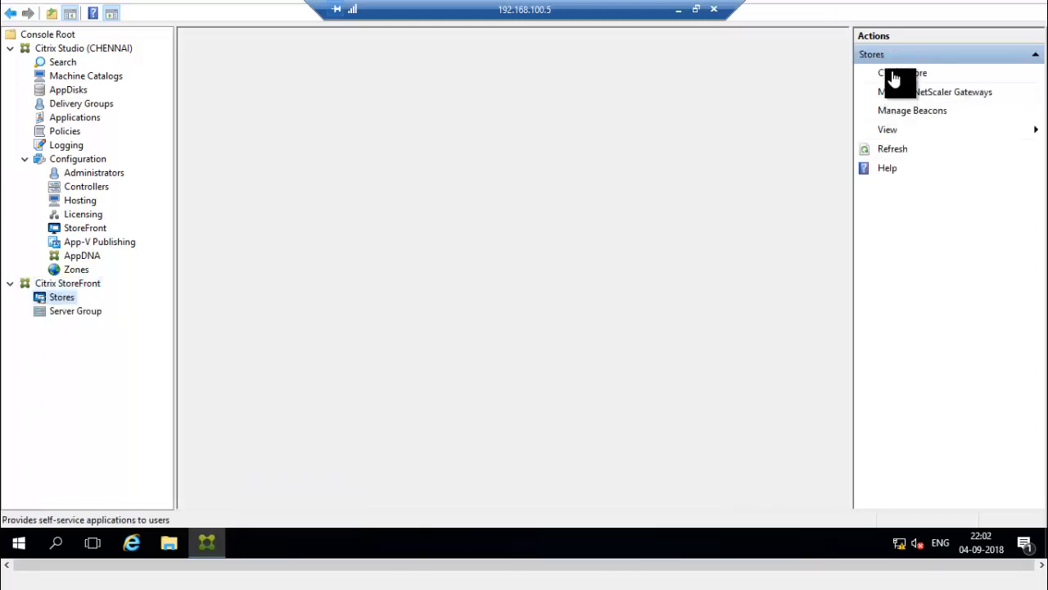
click(892, 73)
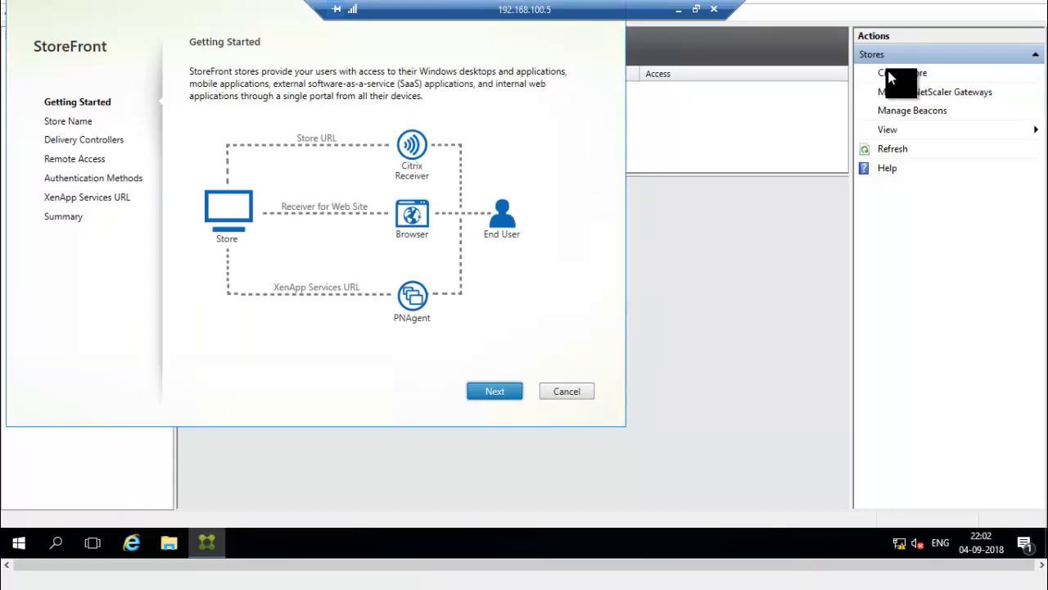
click(486, 391)
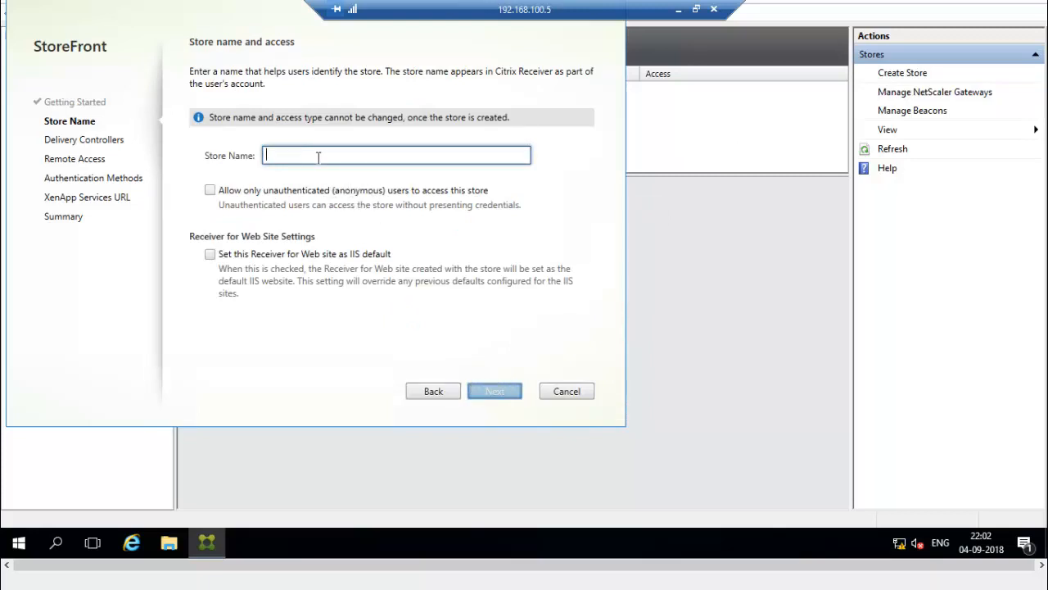
text(OFF)
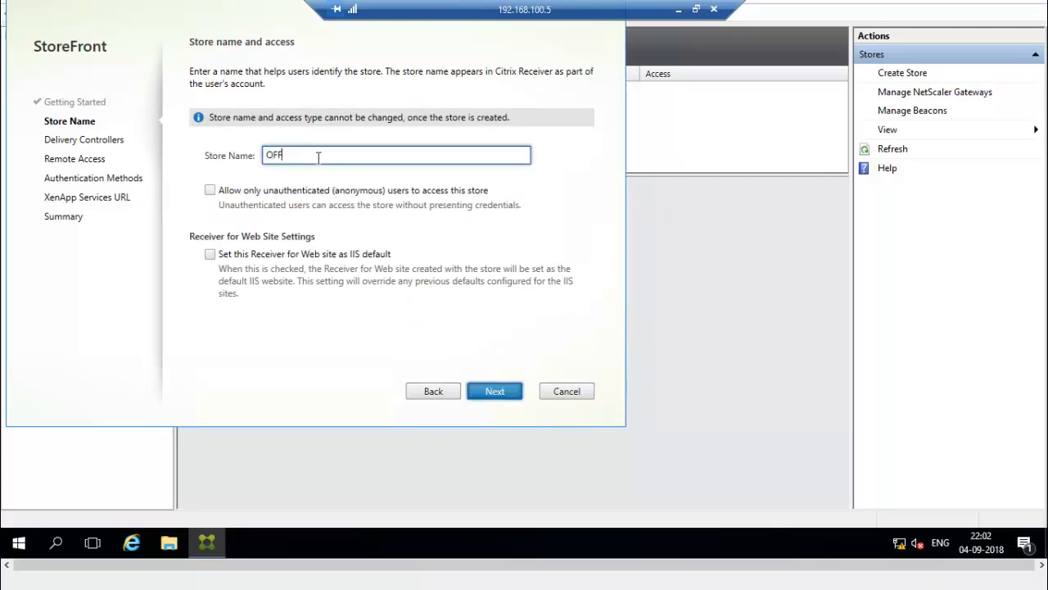
key(BackSpace)
key(BackSpace)
key(BackSpace)
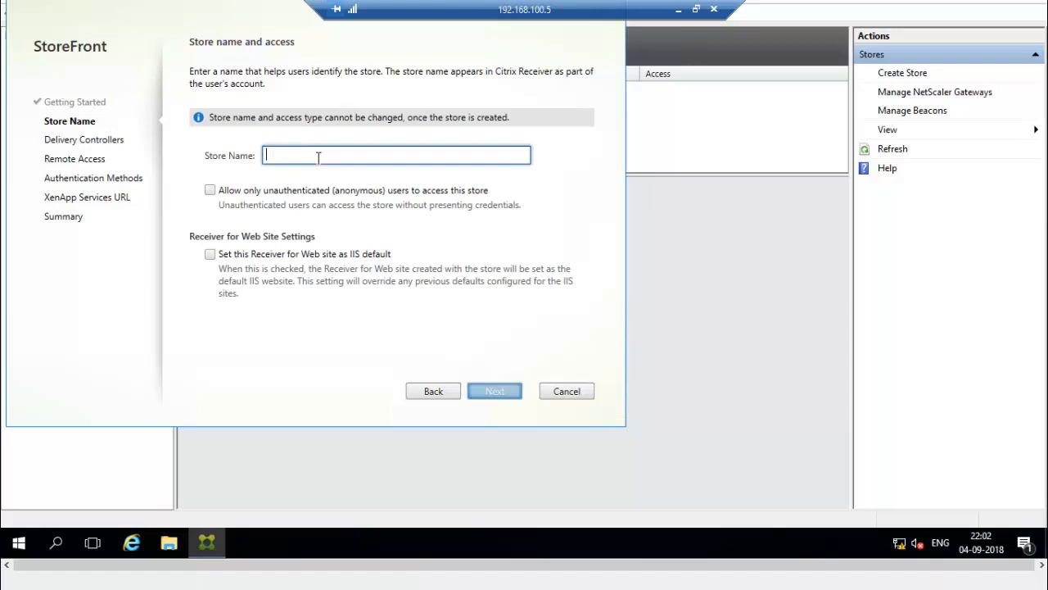
text(office)
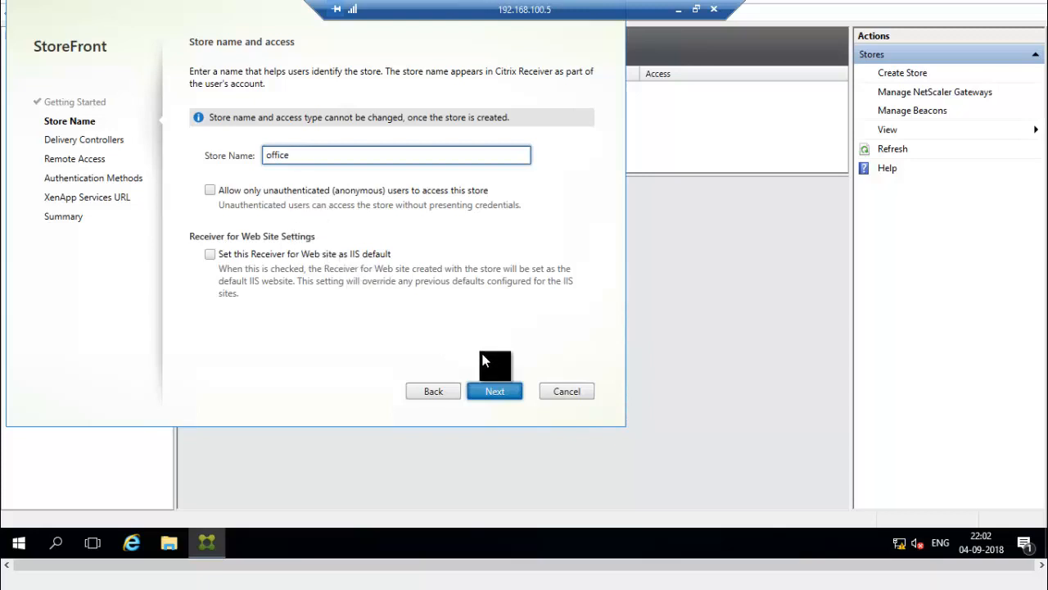
click(491, 392)
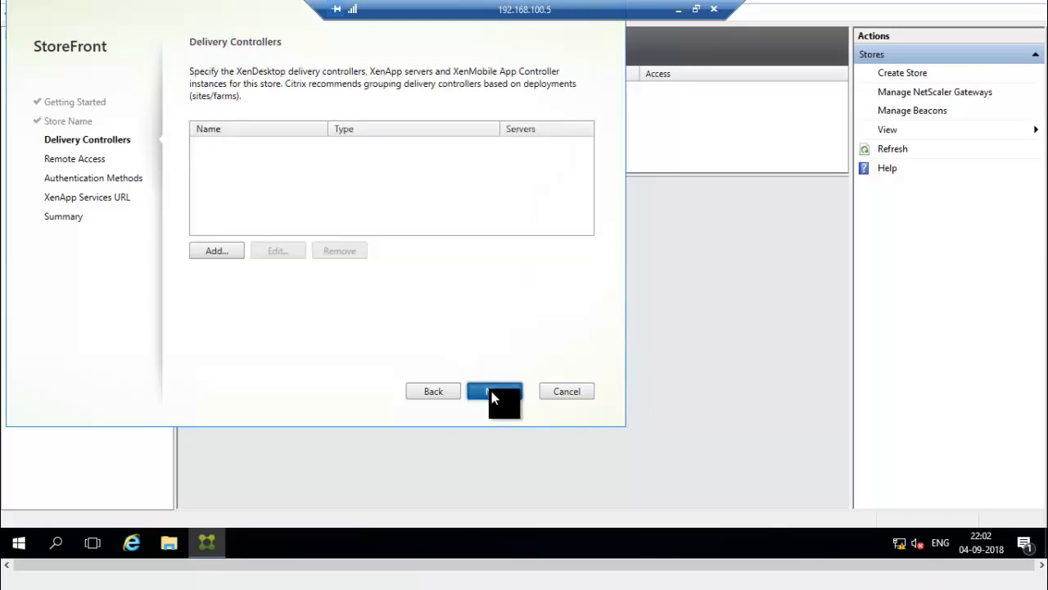
Add a XenDesktop delivery controller to the store with the HTTP transport type and the server ddc.
click(217, 250)
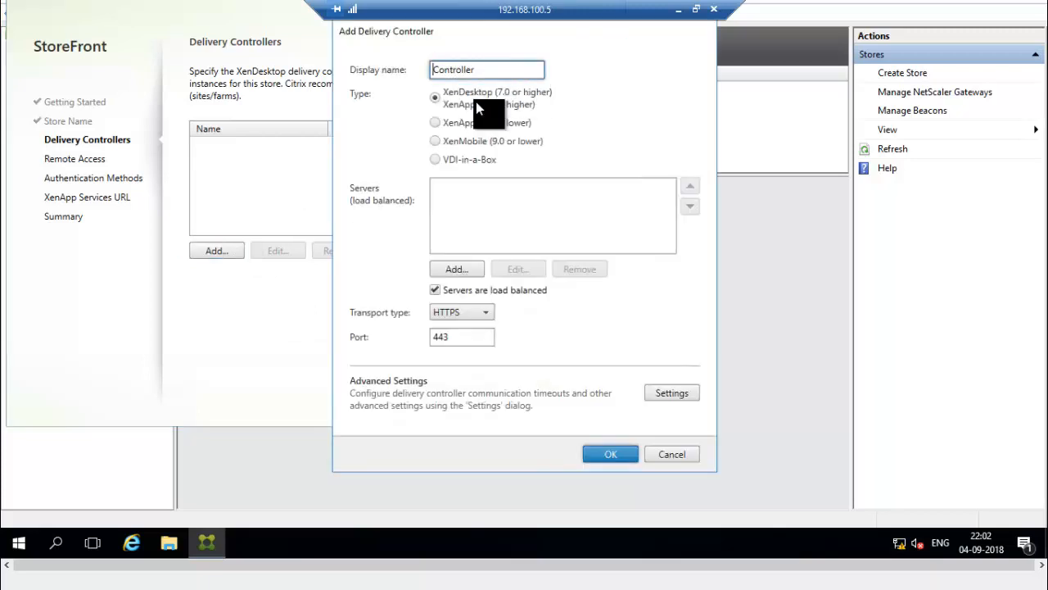
click(460, 311)
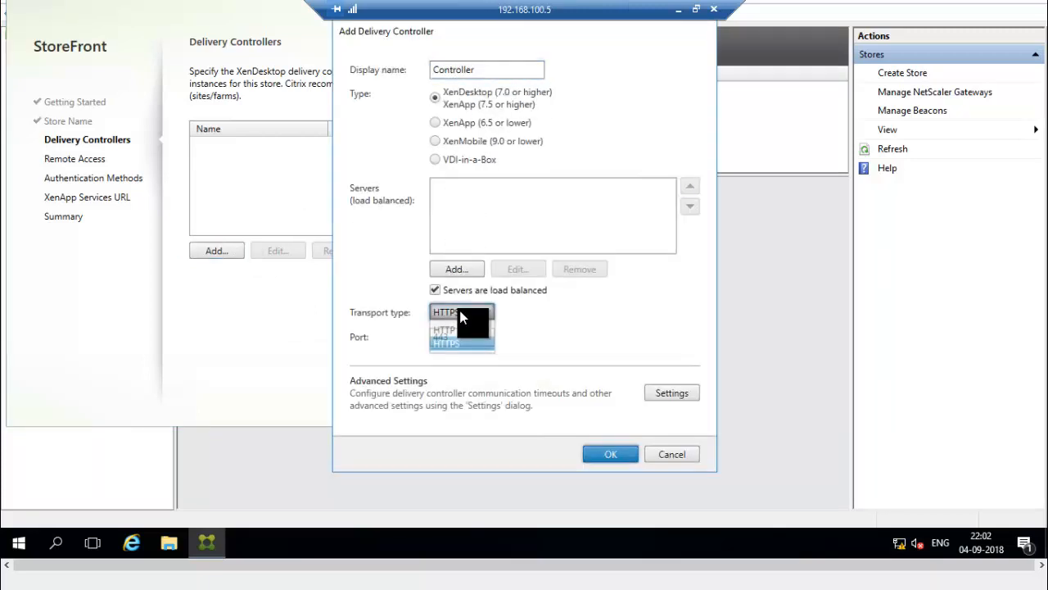
click(449, 329)
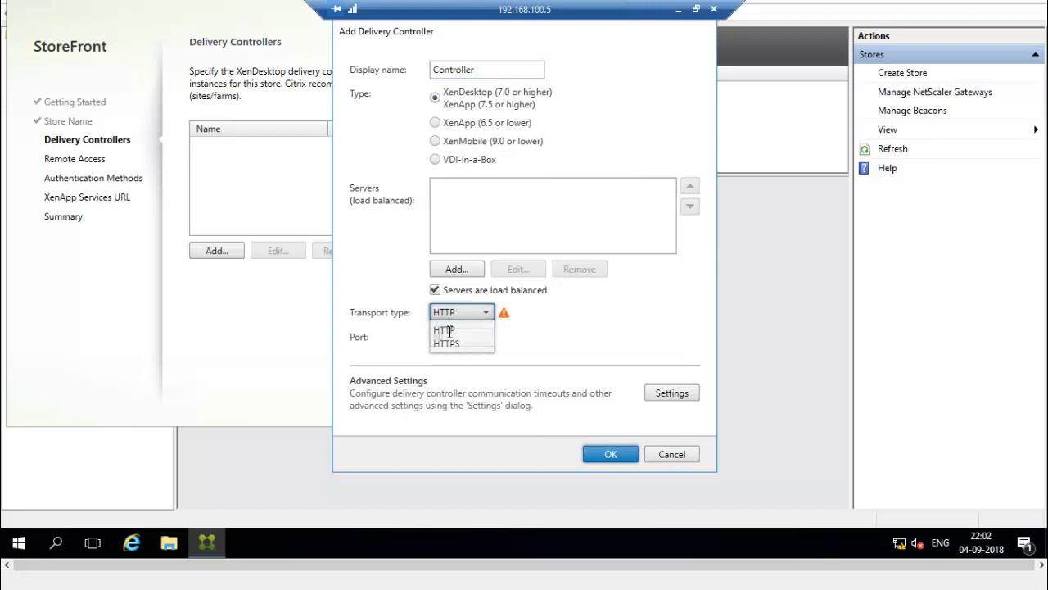
click(453, 272)
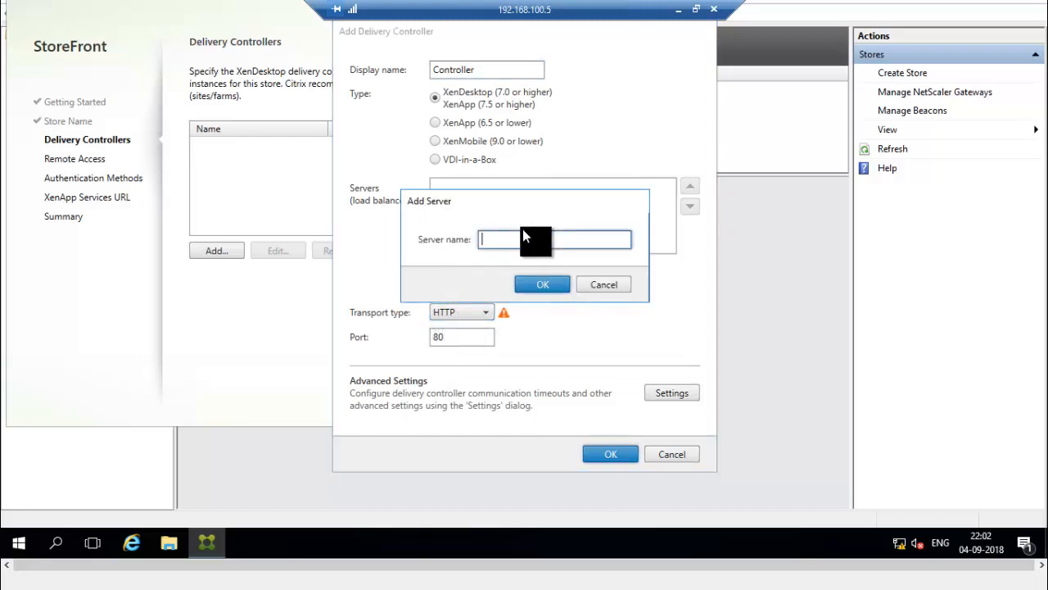
text(ddc)
click(525, 278)
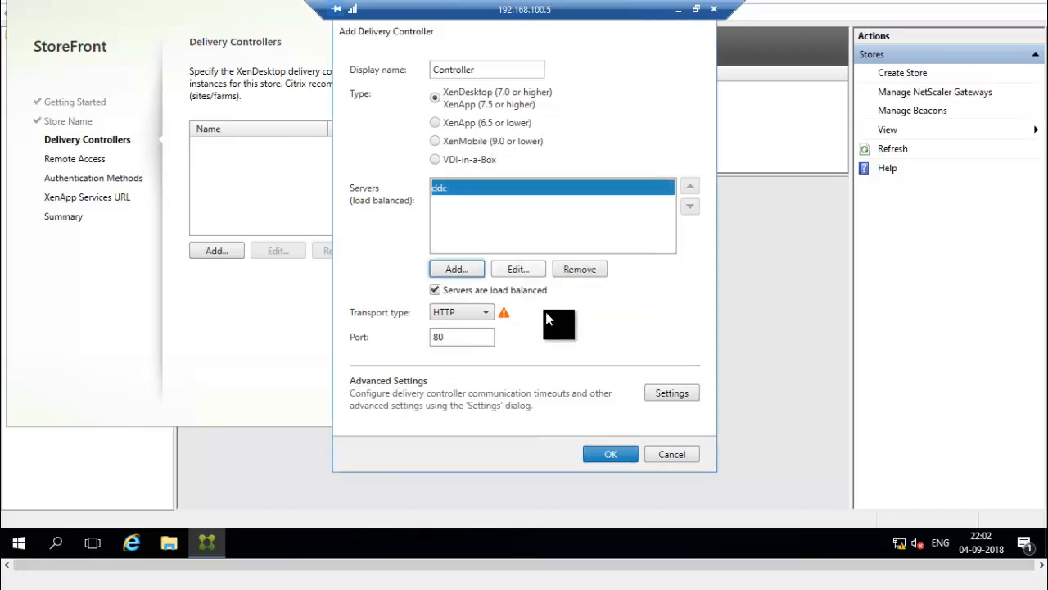
click(612, 454)
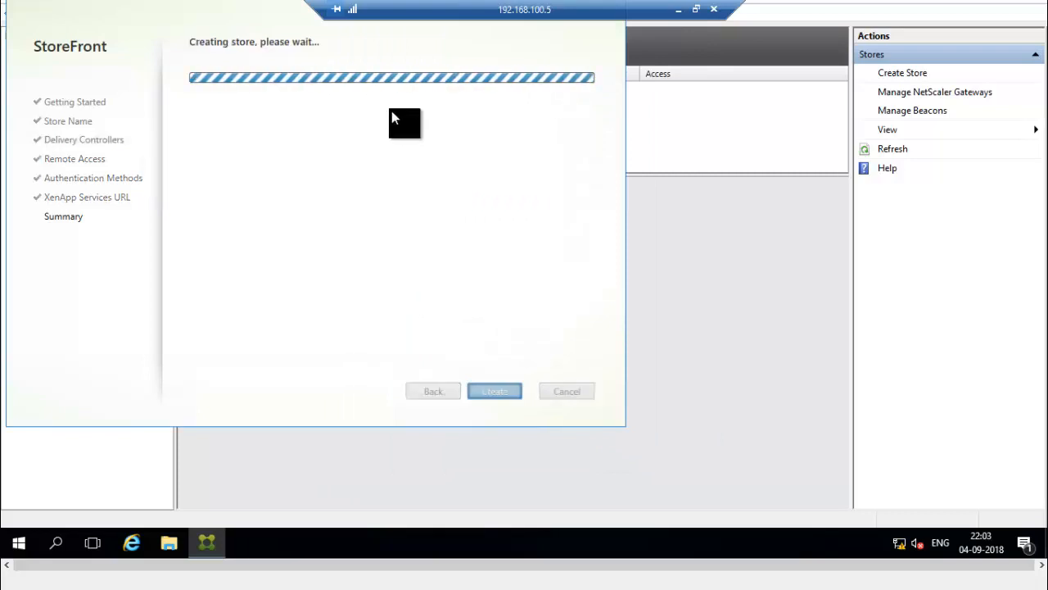
click(682, 9)
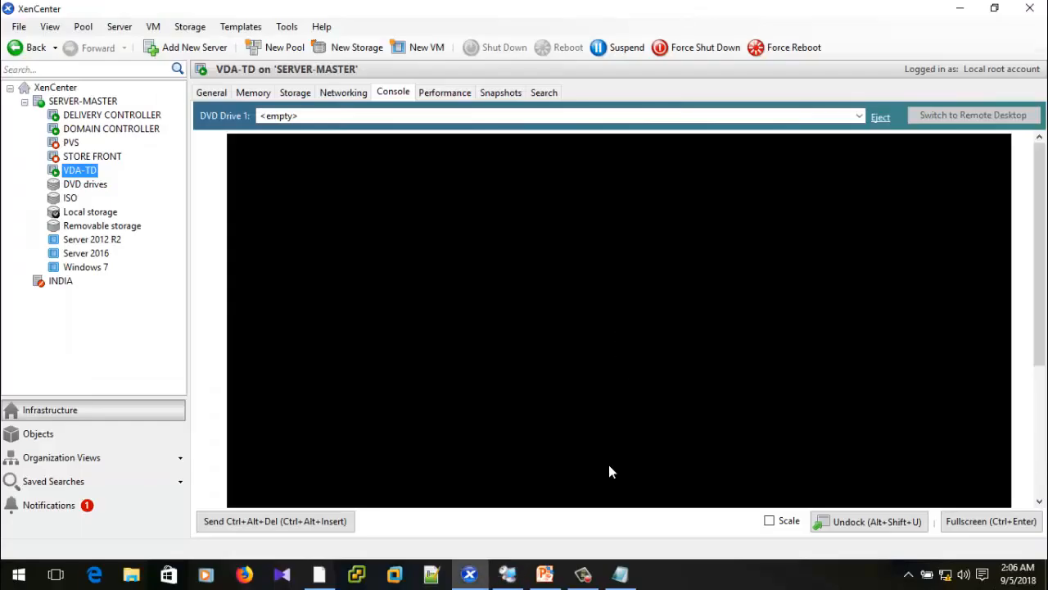
click(583, 574)
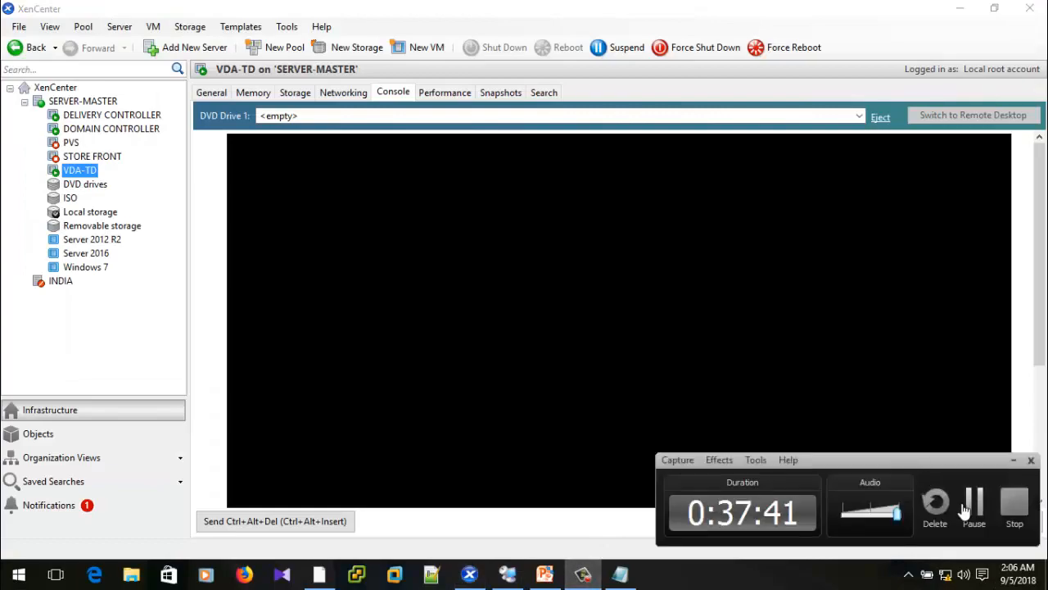
click(966, 504)
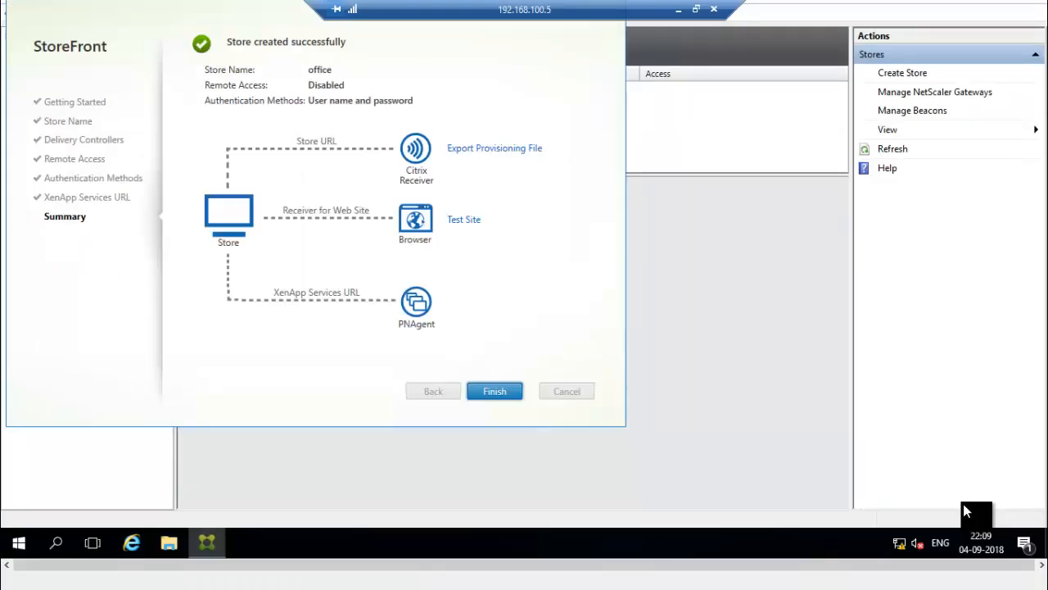
Finish the creation of the office store and return to the stores list.
click(494, 392)
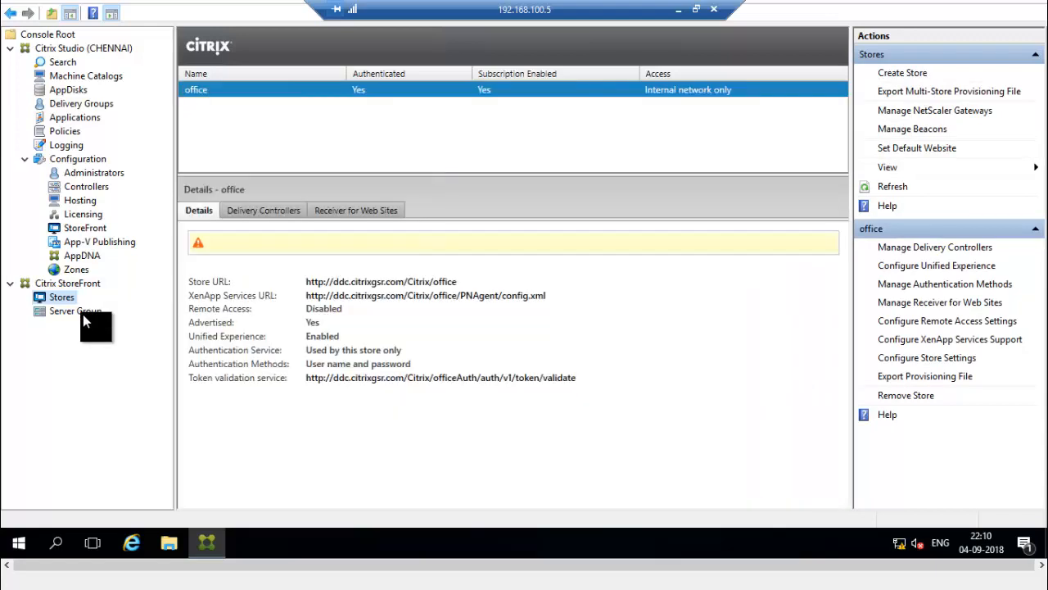
Copy the URL of the office store's Receiver for Web site after a brief look at the server group.
click(83, 315)
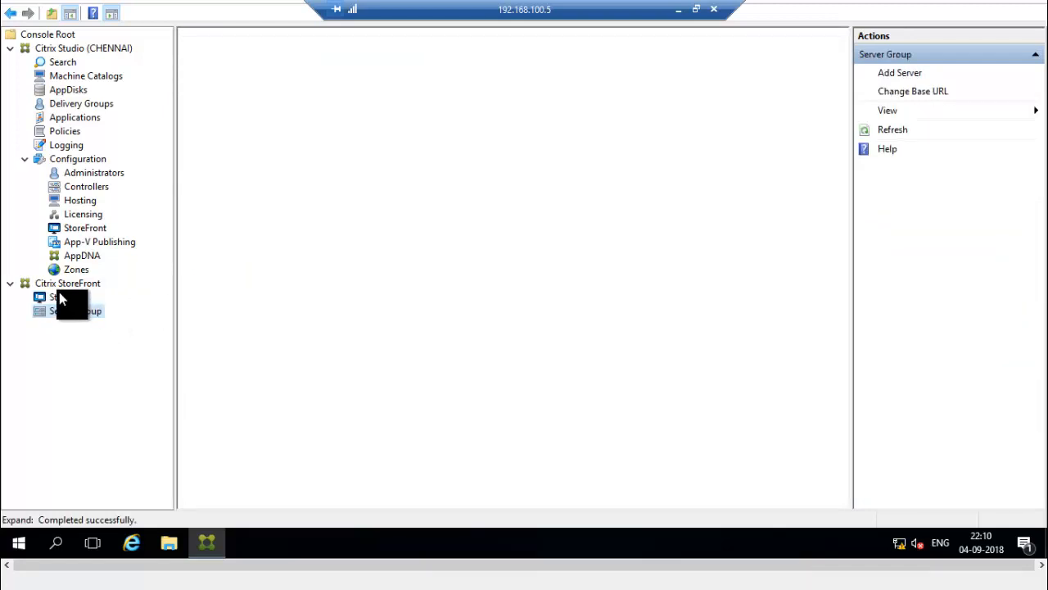
click(59, 298)
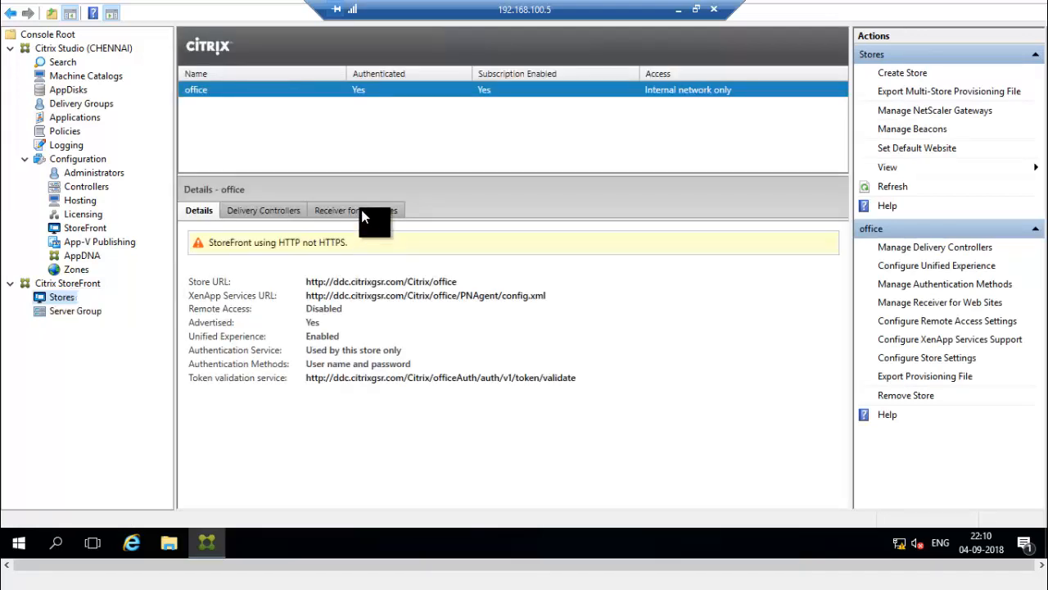
click(361, 209)
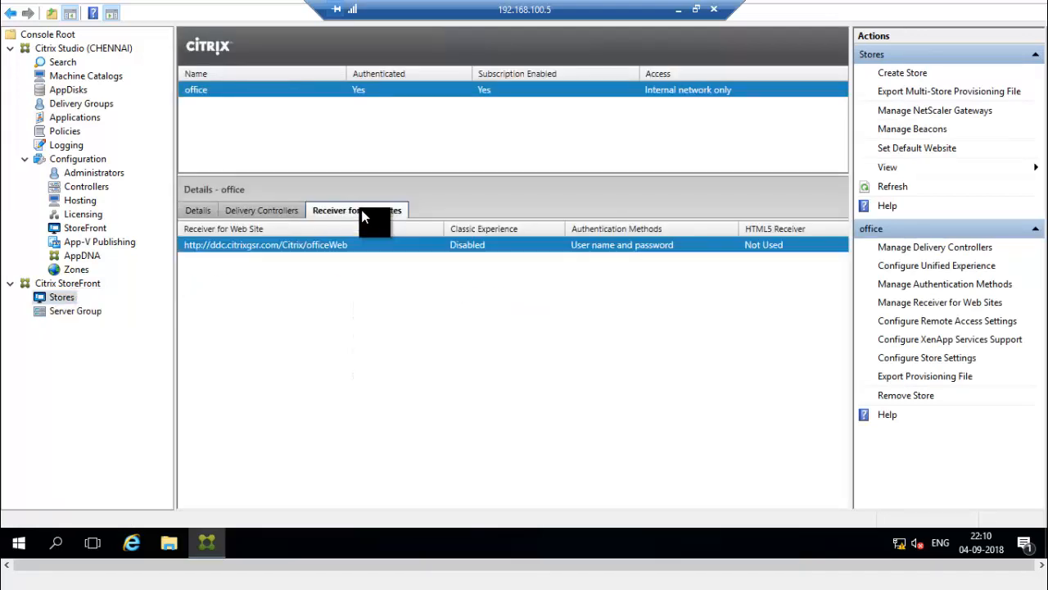
right_click(333, 245)
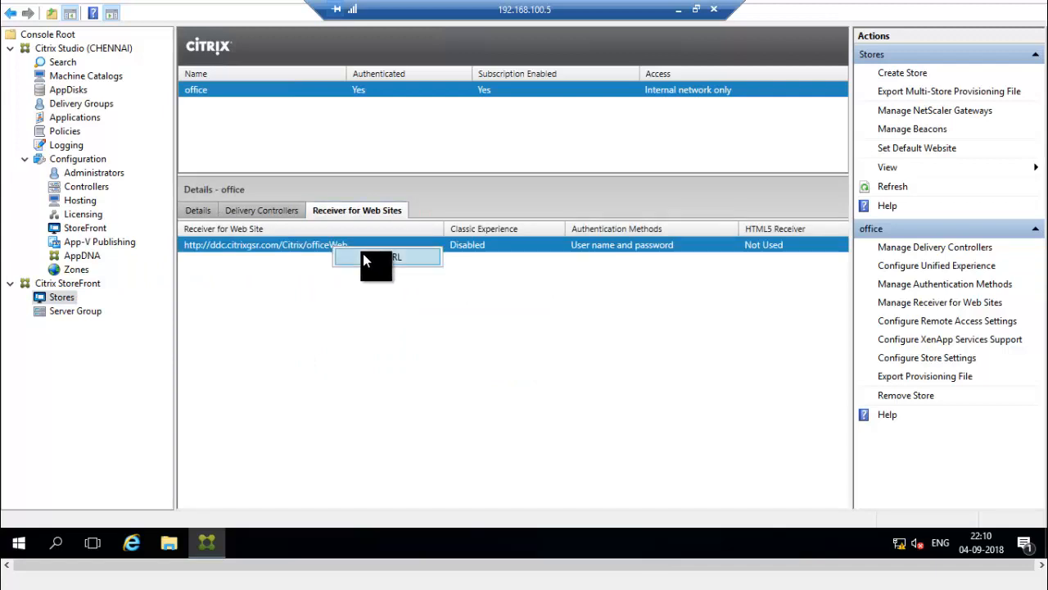
click(363, 256)
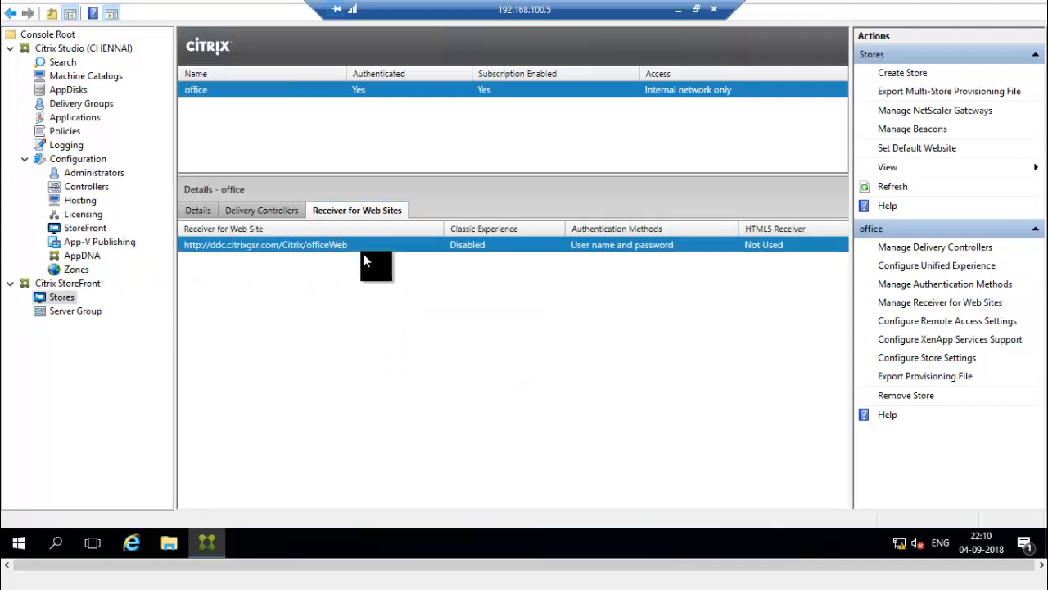
Refresh the machines of the WIN-OFFICEUSERS delivery group and start the VDA-TD virtual machine in XenCenter.
click(99, 104)
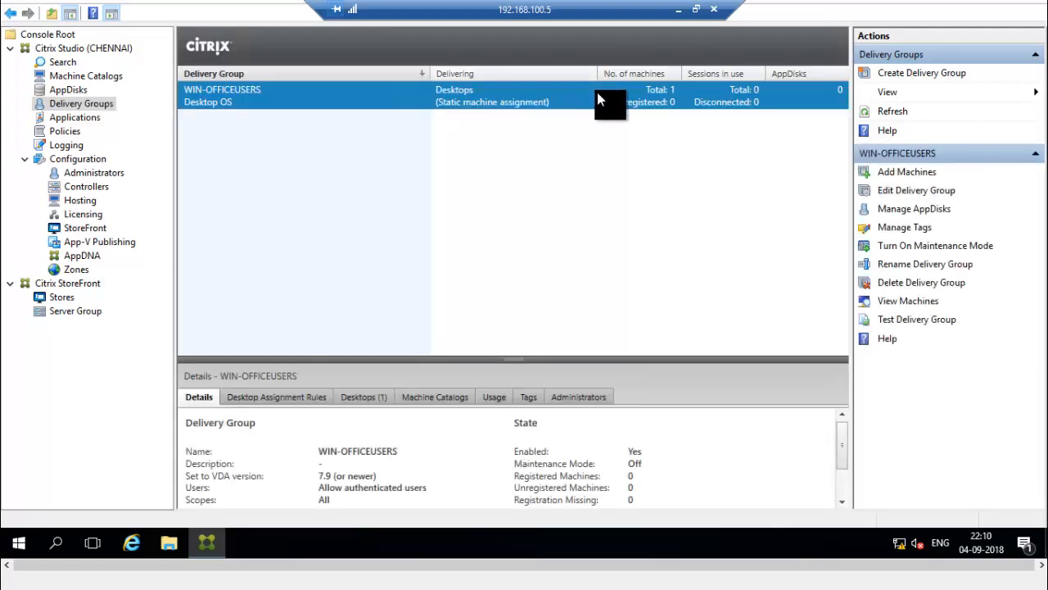
double_click(598, 95)
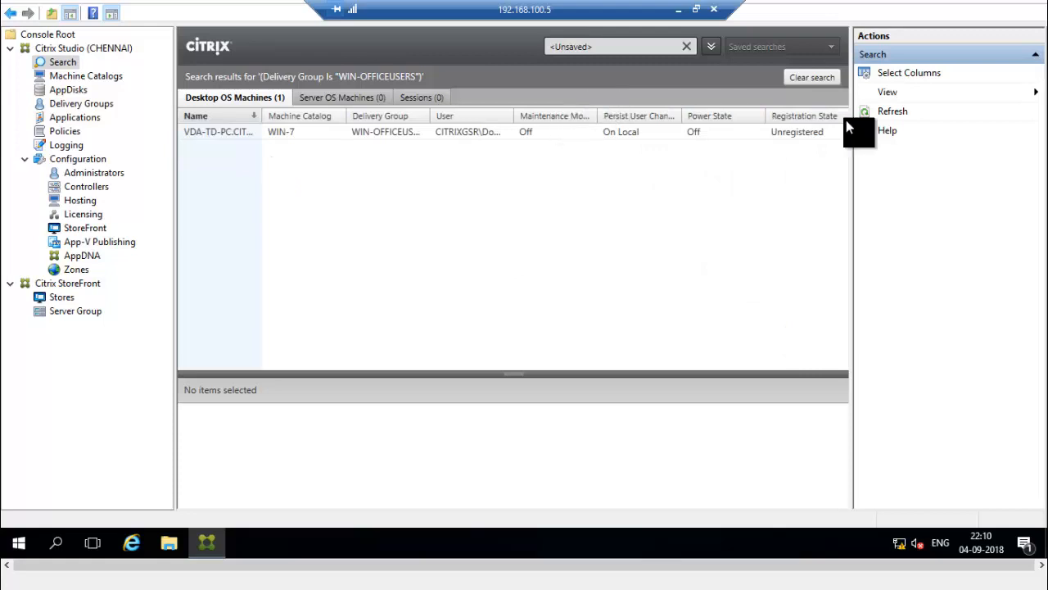
click(893, 121)
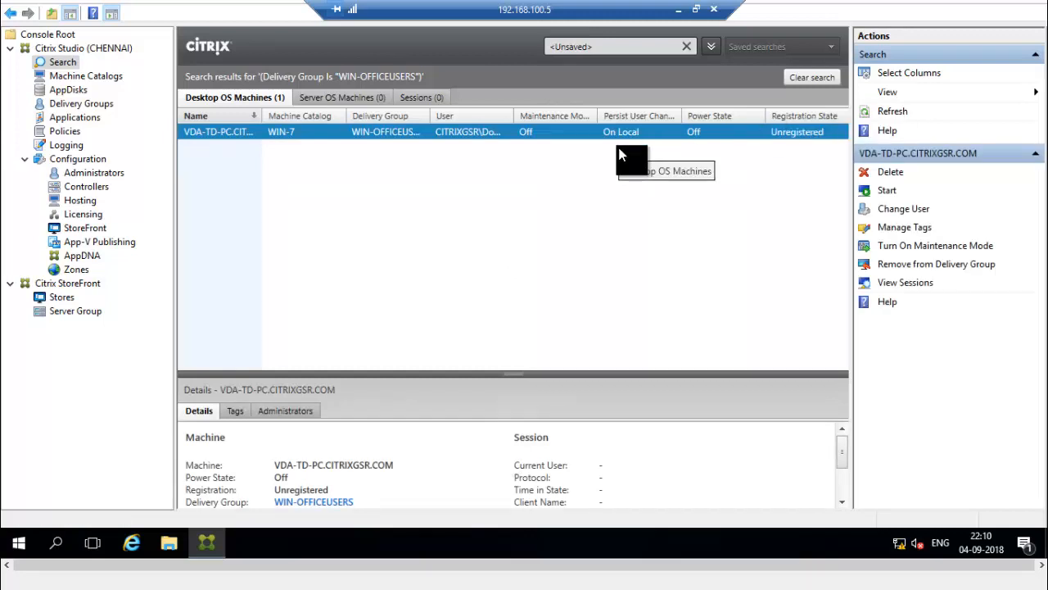
click(677, 15)
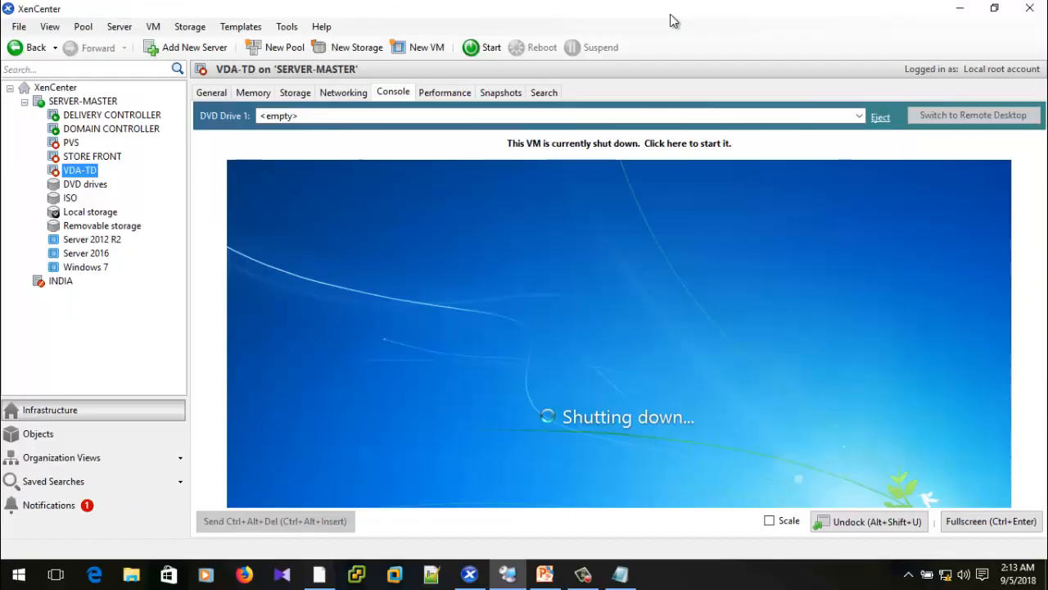
click(494, 51)
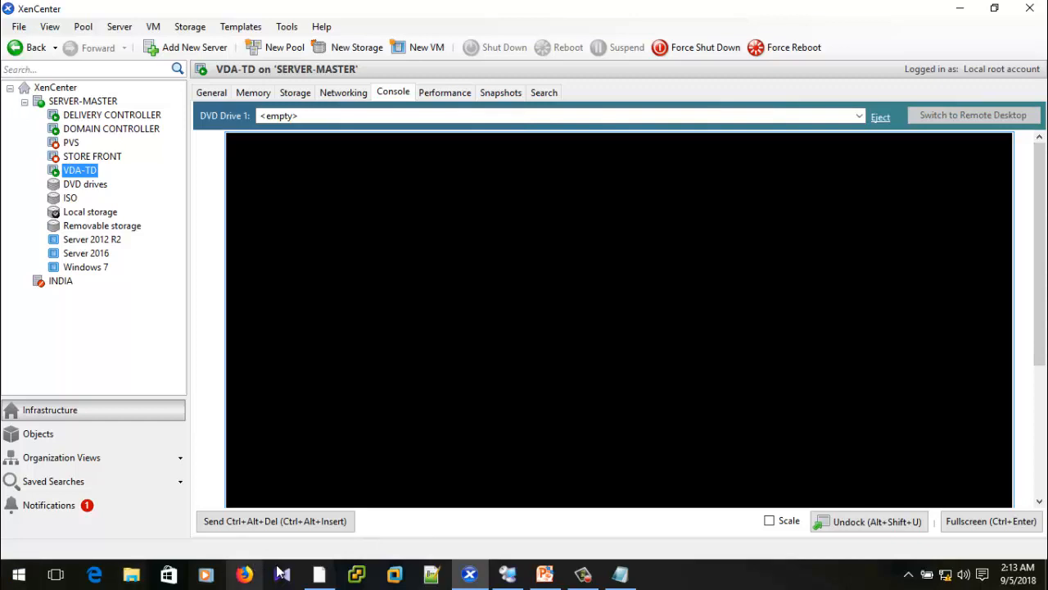
click(244, 574)
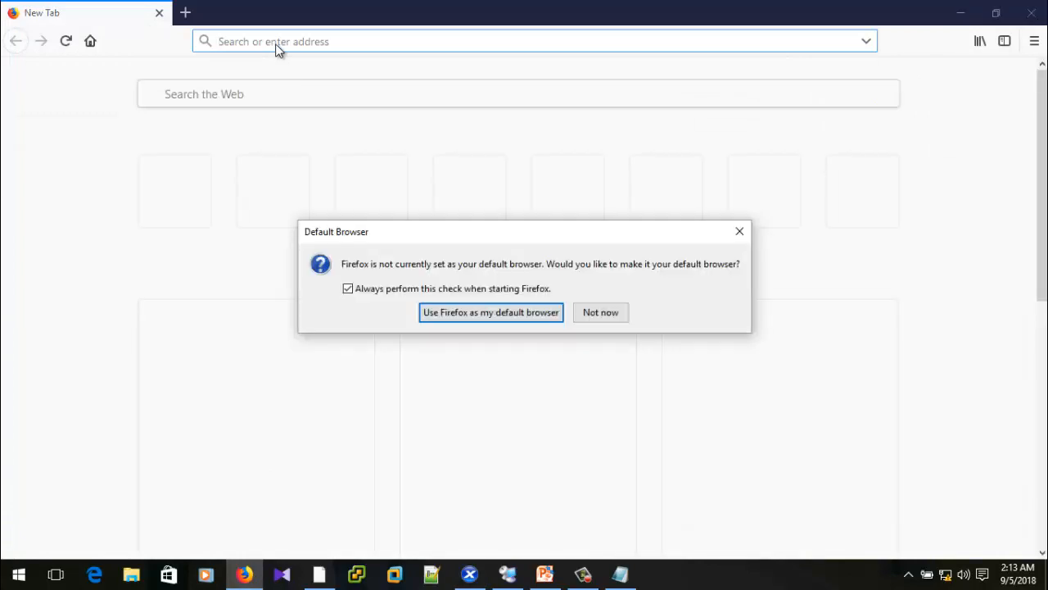
click(600, 312)
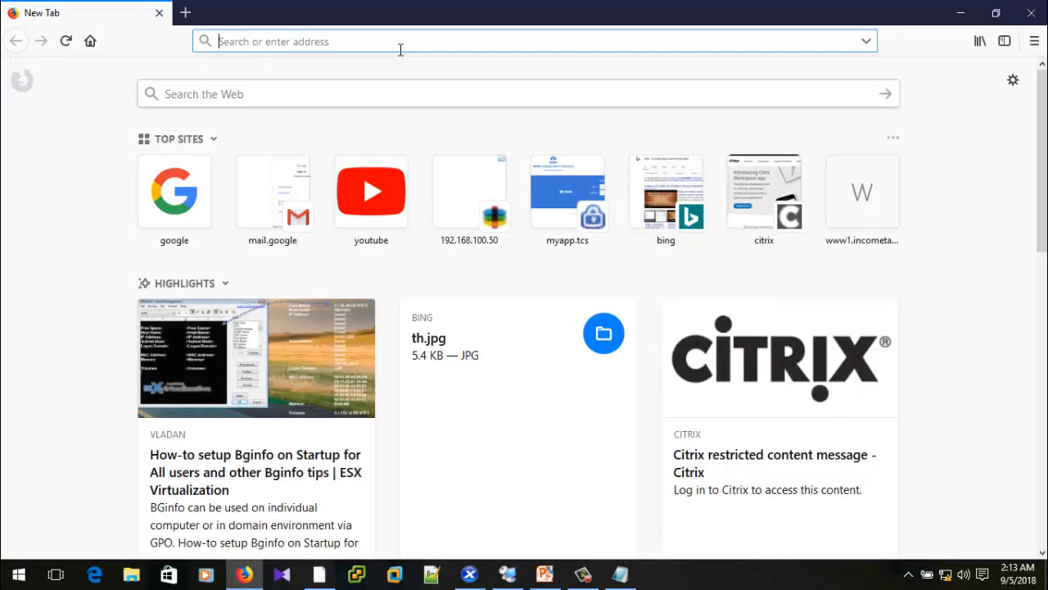
text(http://ddc.citrixgsr.com/Citrix/officeWeb)
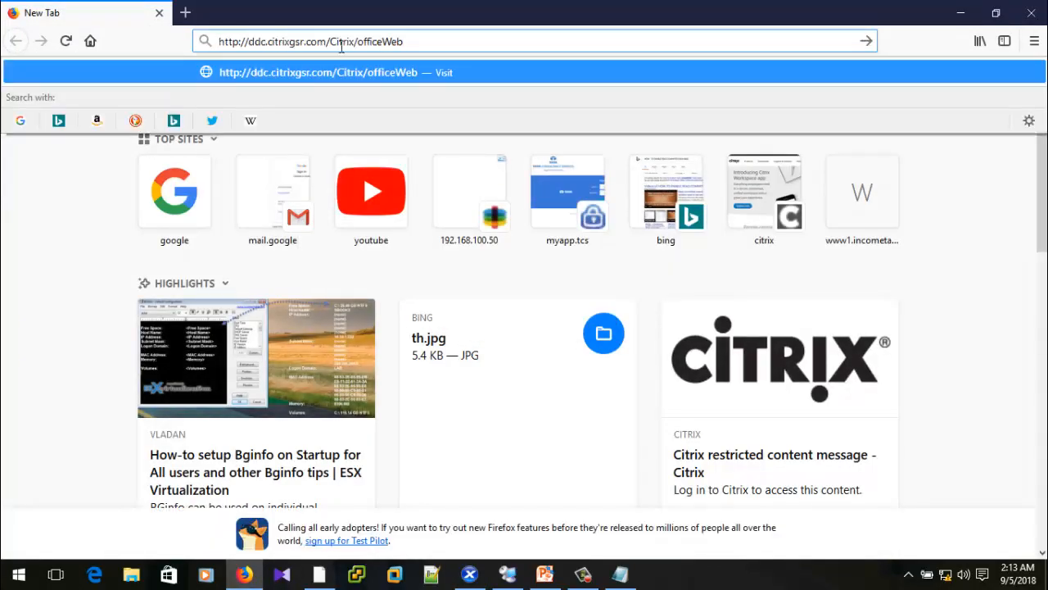
double_click(289, 43)
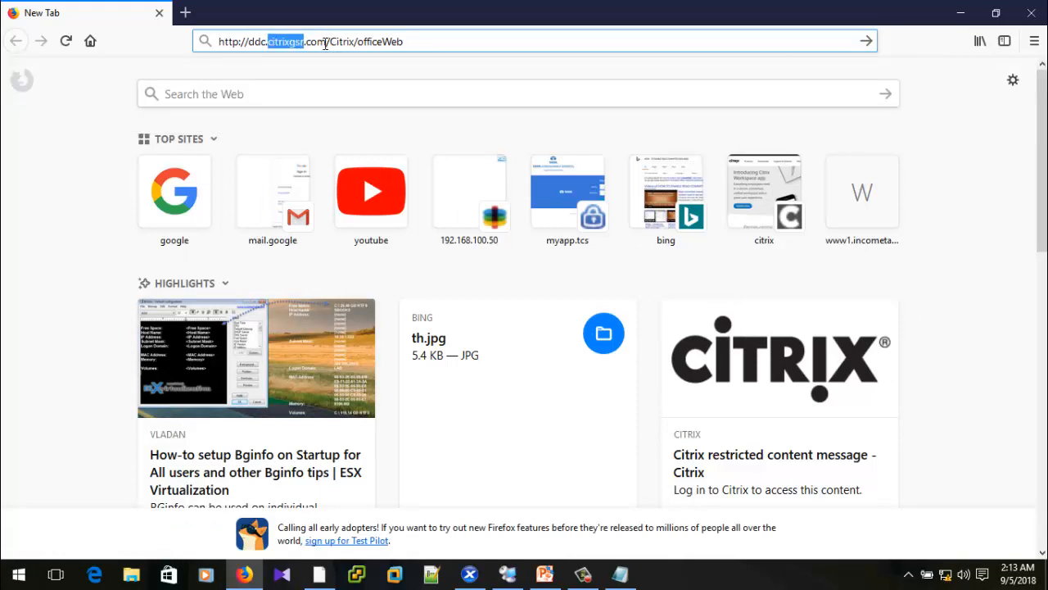
click(326, 42)
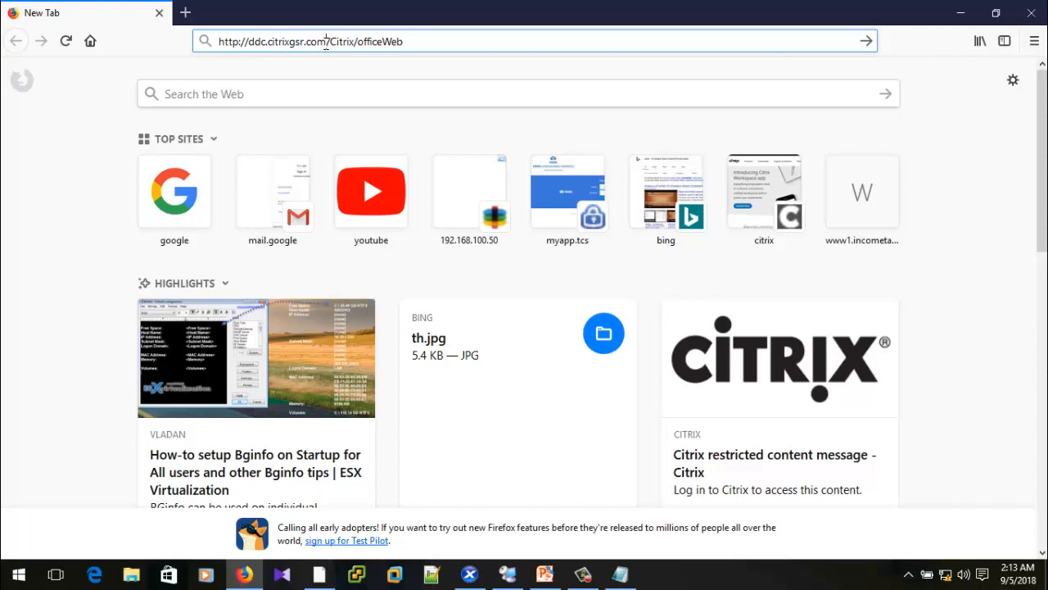
key(BackSpace)
key(BackSpace)
key(BackSpace)
key(BackSpace)
key(BackSpace)
key(BackSpace)
key(BackSpace)
key(BackSpace)
key(BackSpace)
key(BackSpace)
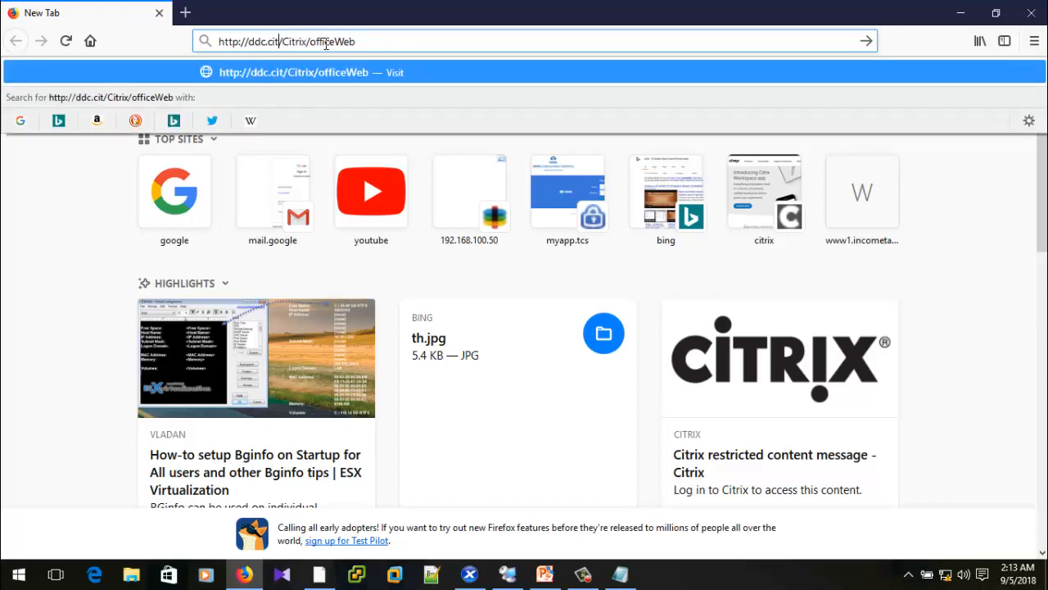
key(BackSpace)
key(BackSpace)
key(BackSpace)
key(BackSpace)
key(BackSpace)
key(BackSpace)
key(BackSpace)
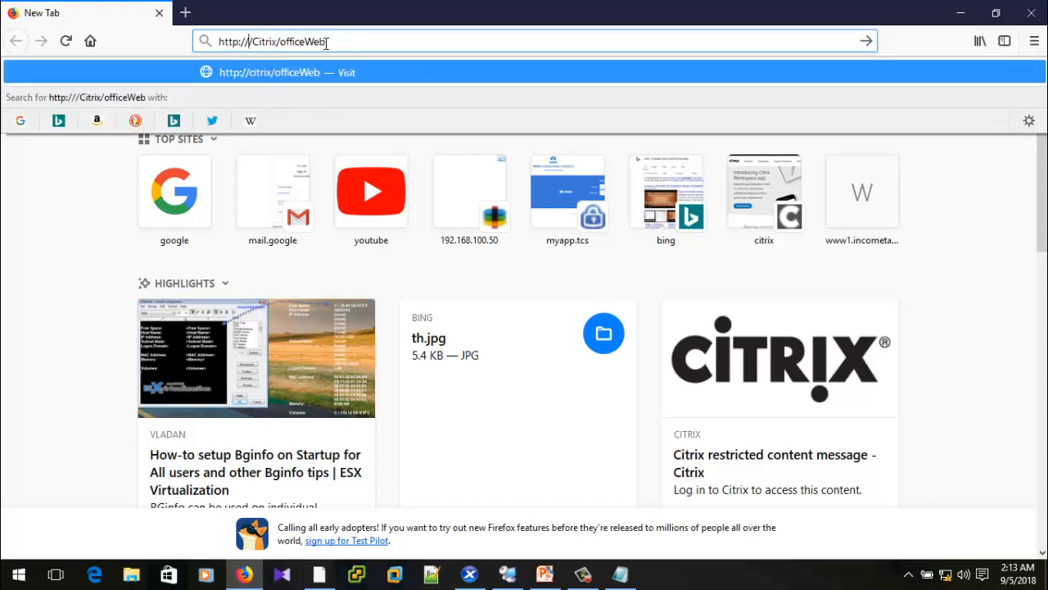
text(192.1)
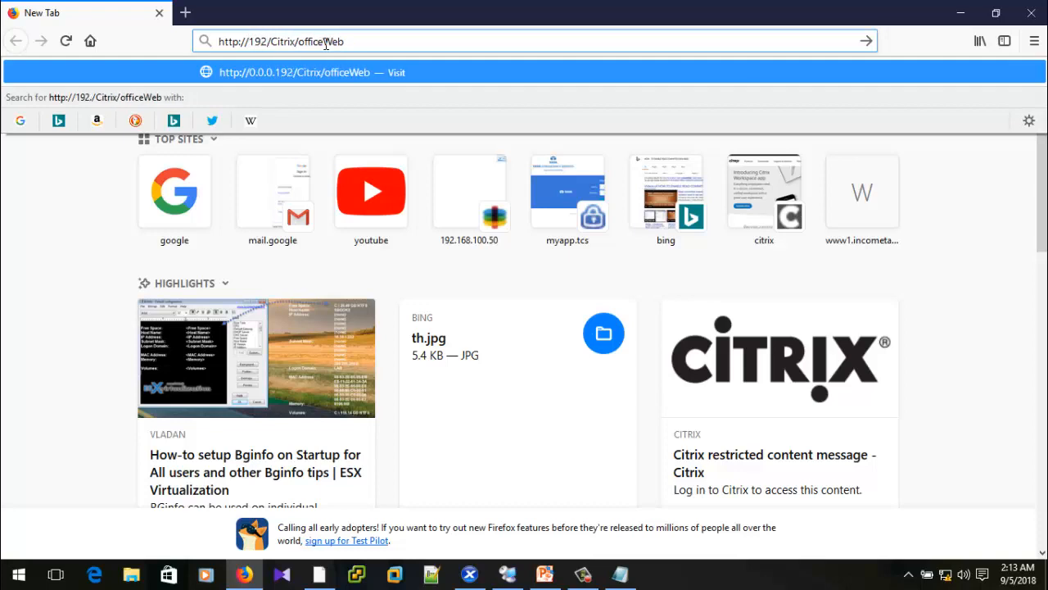
text(68.100)
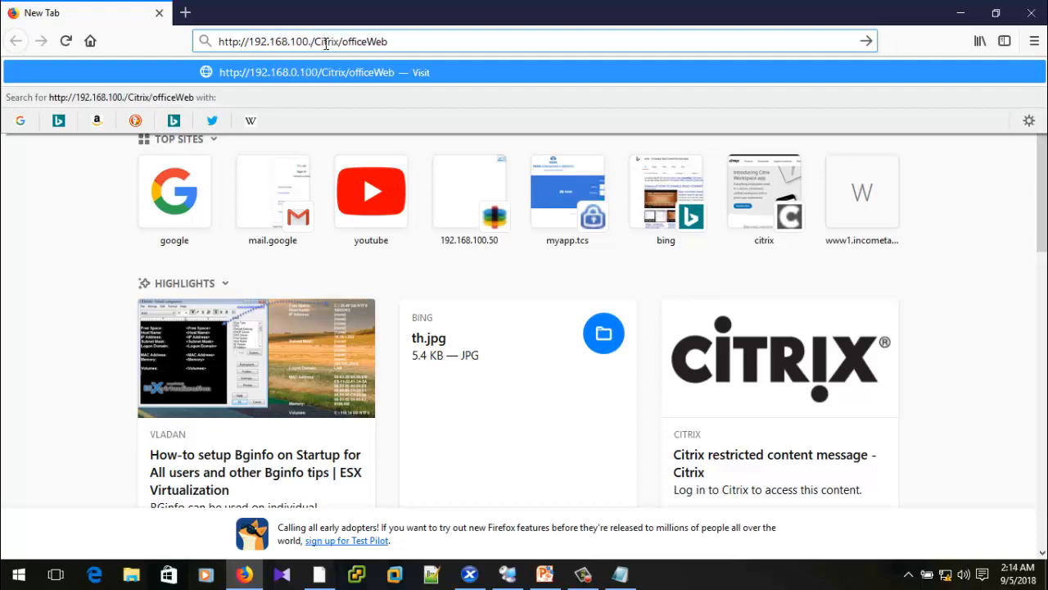
text(.5)
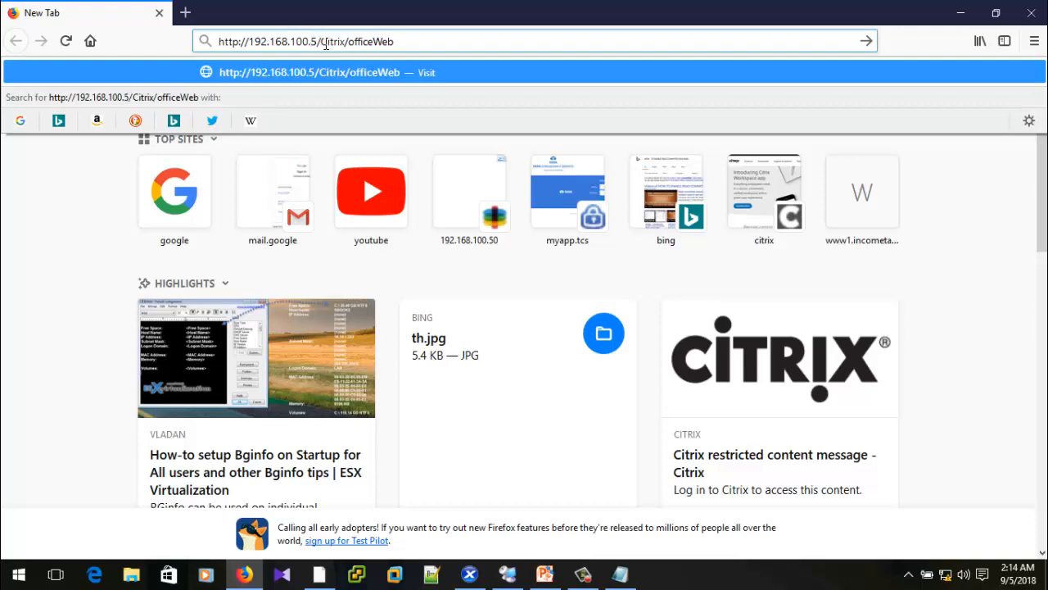
key(Return)
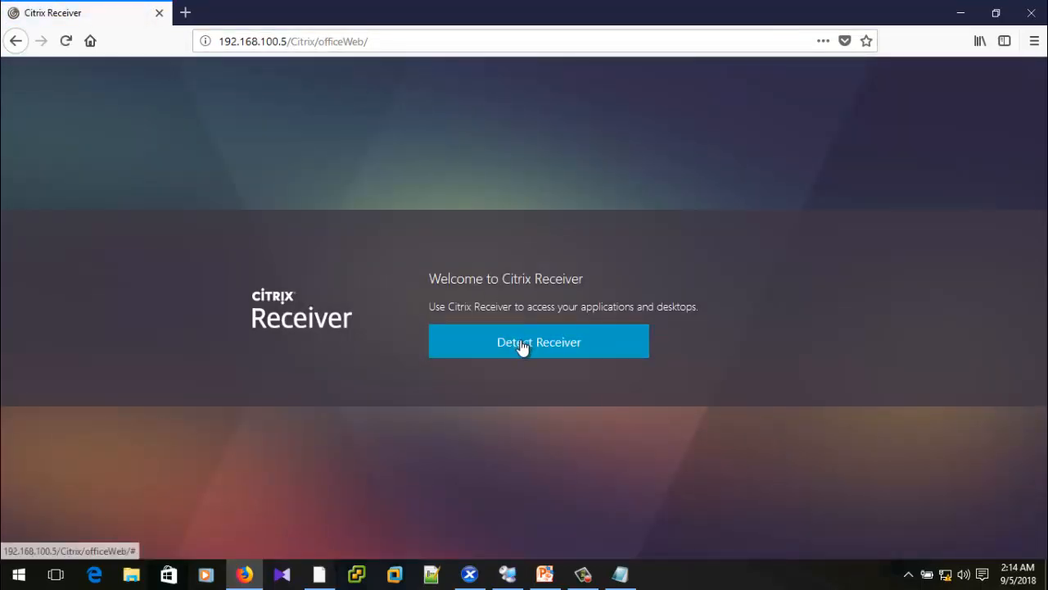
Start the Receiver detection, declare Receiver as already installed and cancel the request to launch the Citrix Receiver Launcher.
click(522, 344)
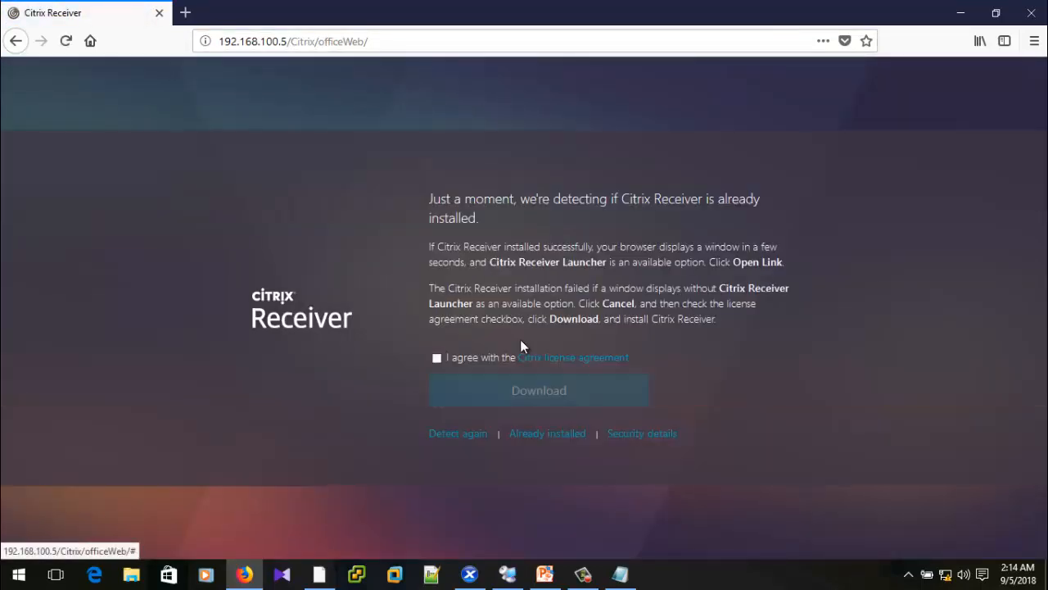
click(554, 434)
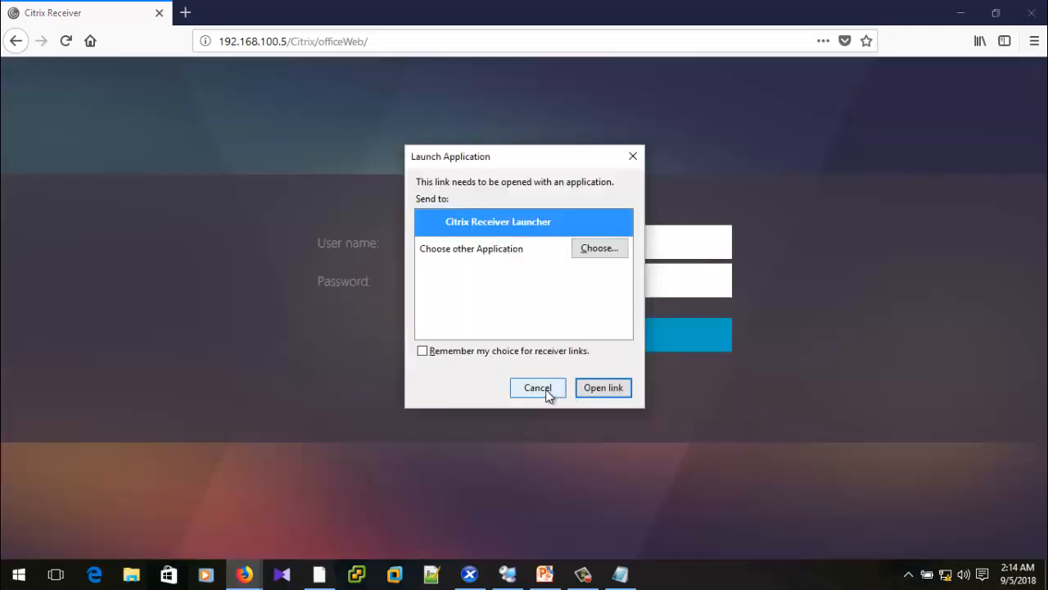
click(549, 391)
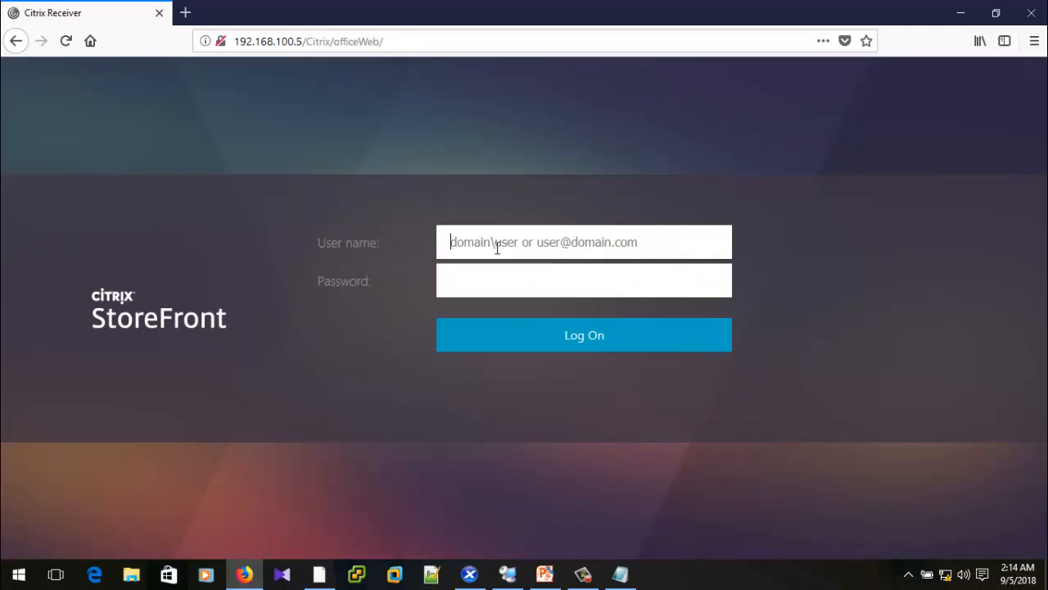
Log on to StoreFront with the citrixgsr domain user name and the account password.
text(citrixgsr)
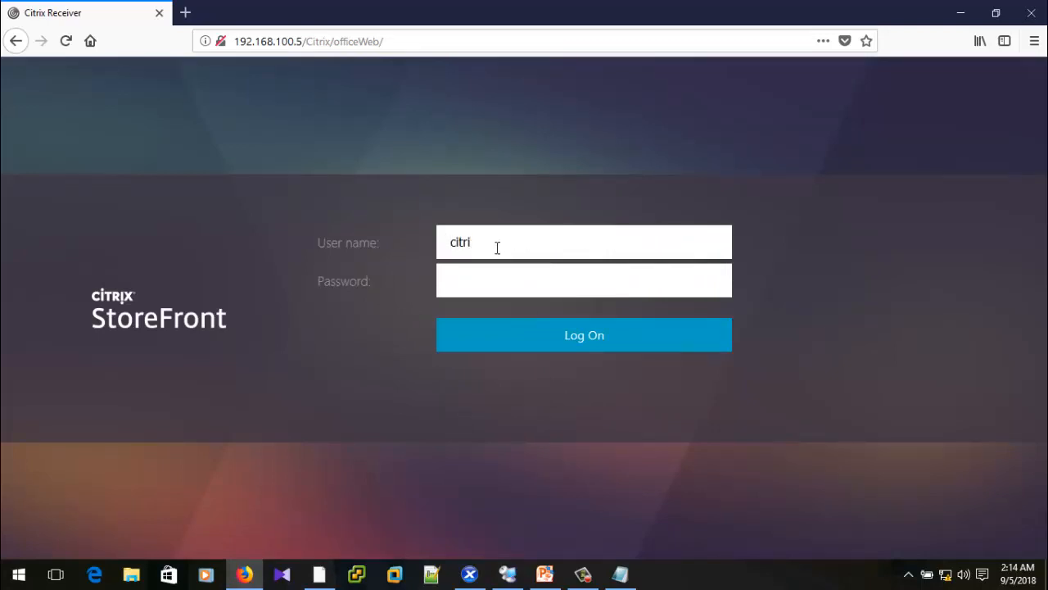
text(\siva)
key(Tab)
text(•••••••••)
key(Return)
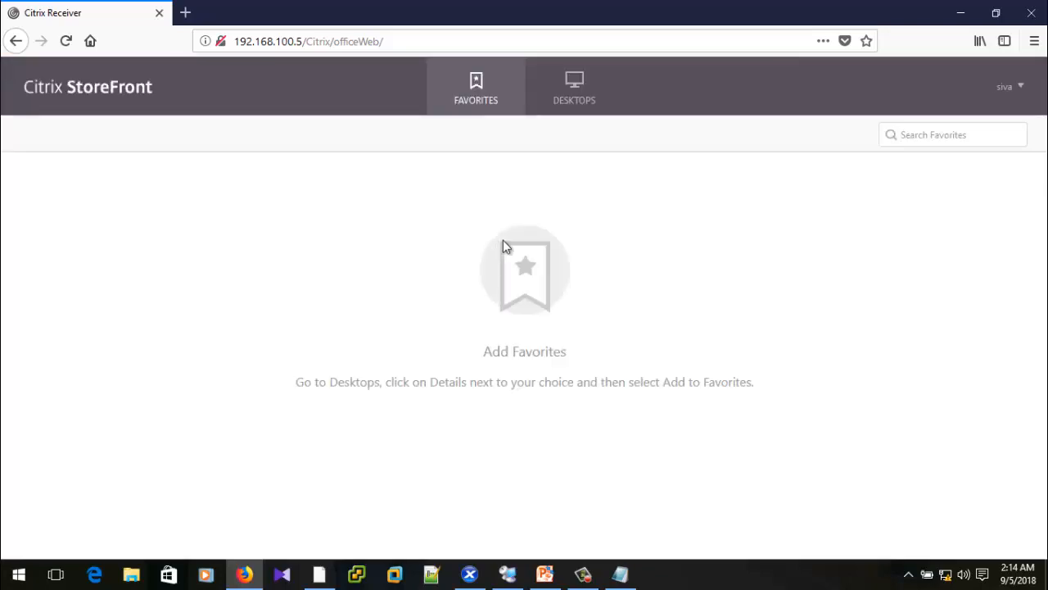
Launch the WIN-OFFICEUSERS desktop and refresh its machine list in the remote Citrix Studio session before returning to Firefox.
click(573, 107)
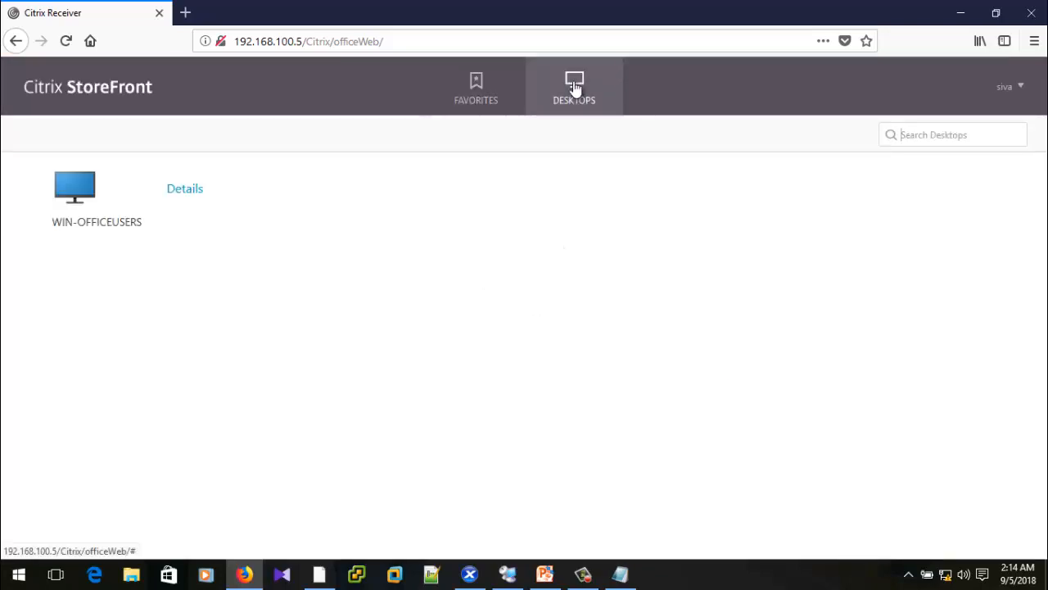
click(79, 190)
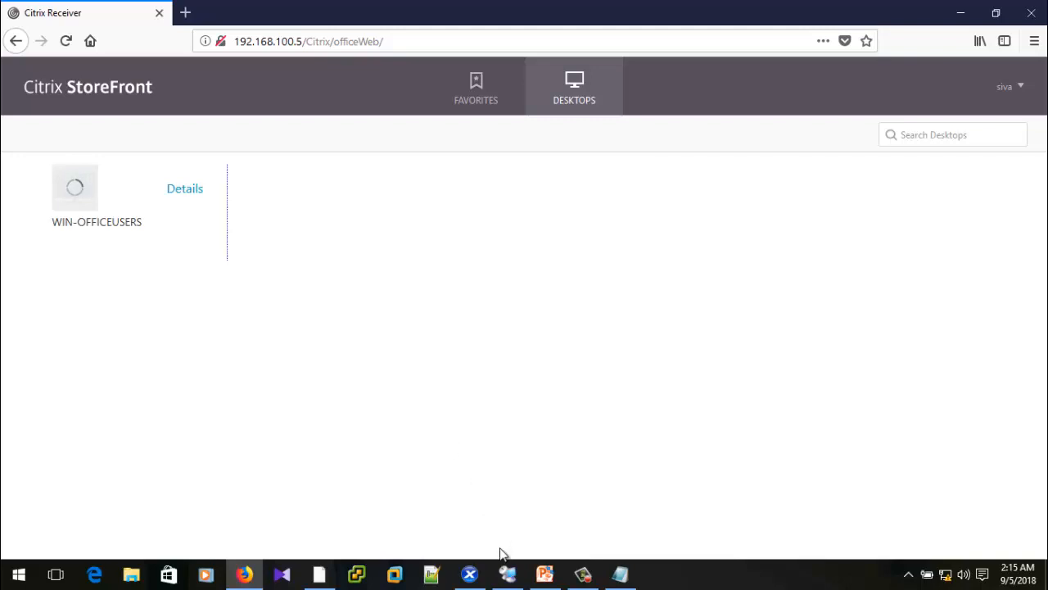
click(506, 575)
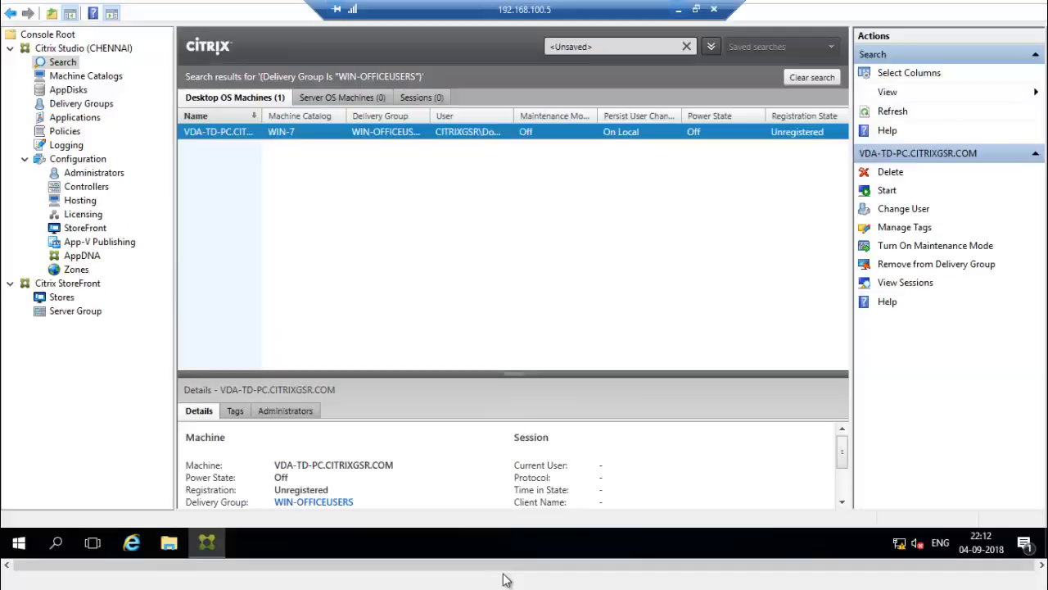
click(888, 118)
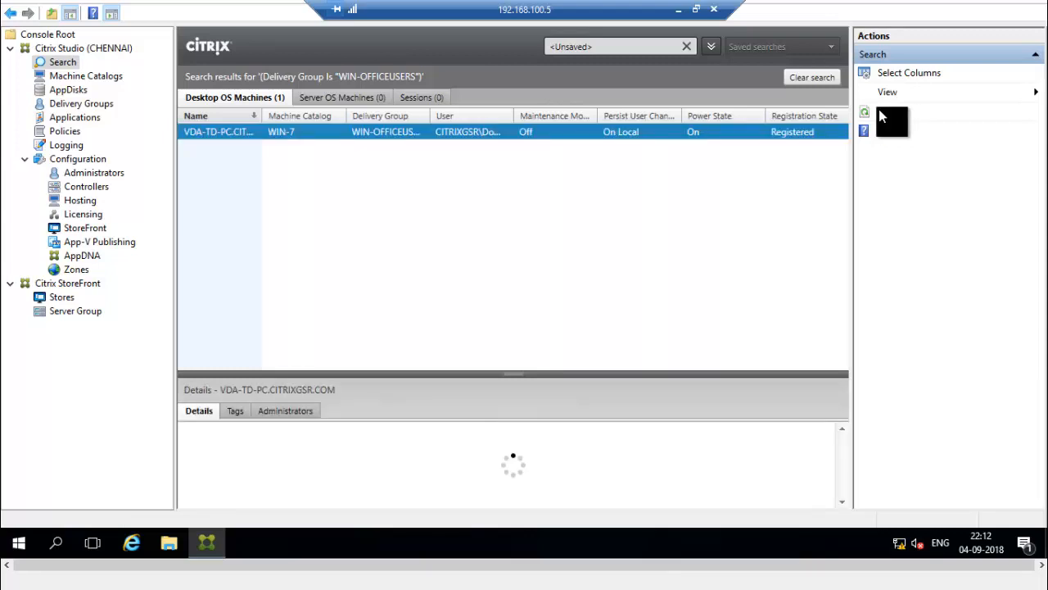
click(677, 15)
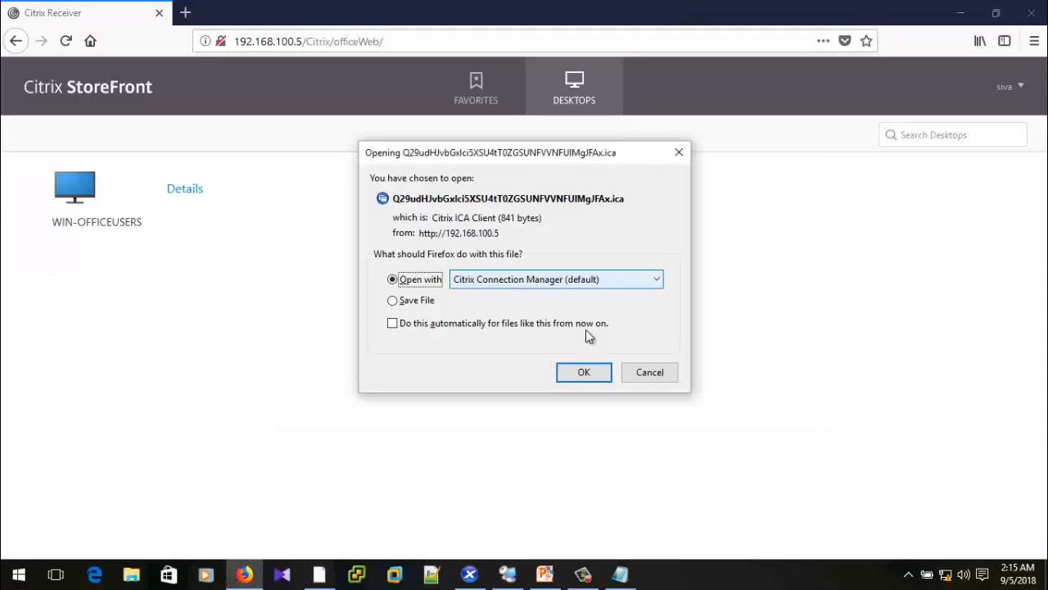
Open the desktop's ICA file with Citrix Connection Manager and reposition the Desktop Viewer window.
click(585, 373)
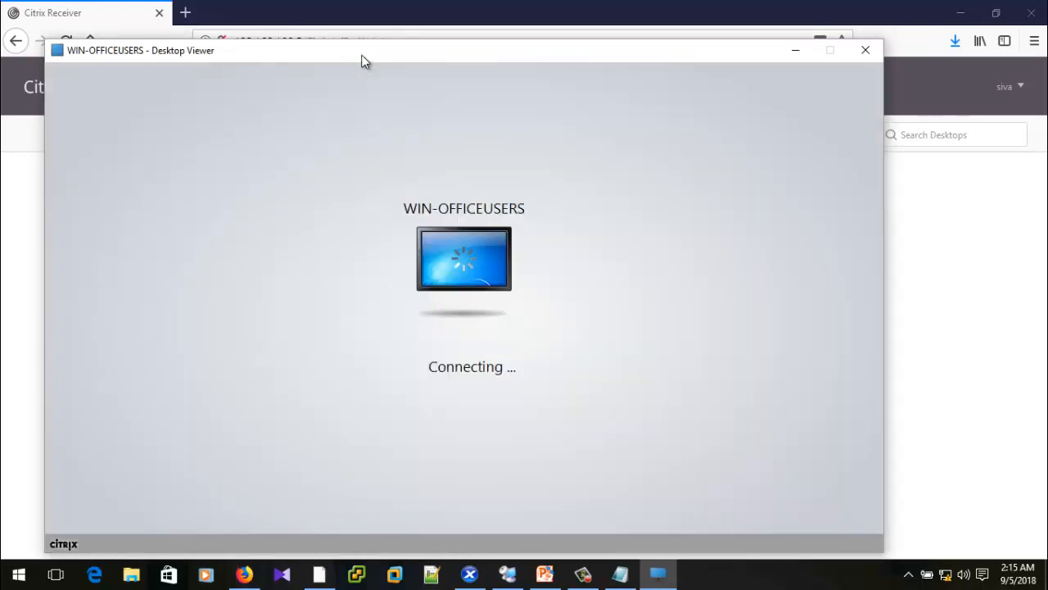
drag(360, 55, 462, 34)
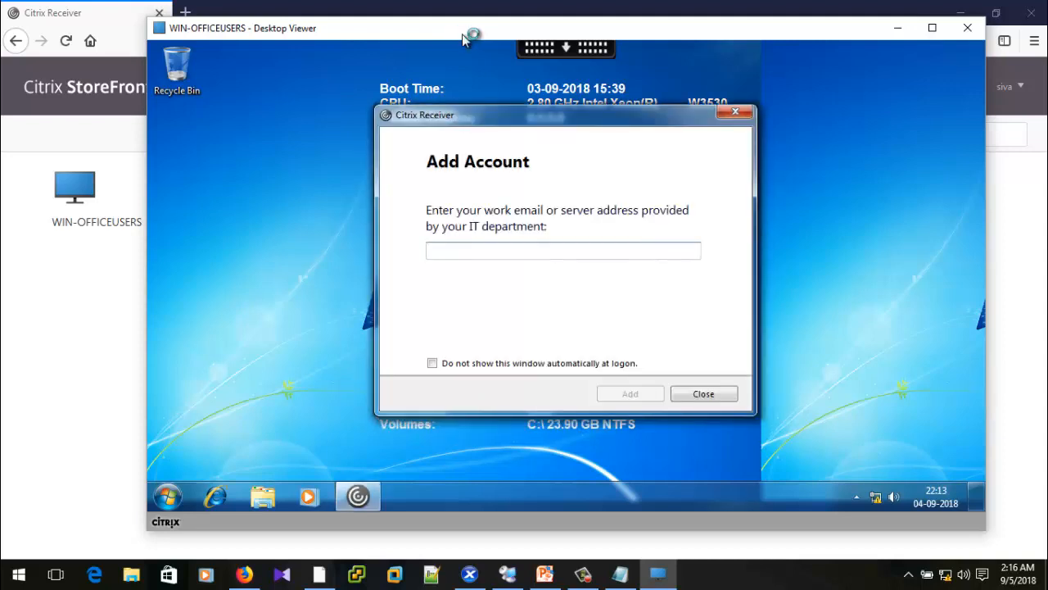
Close Citrix Receiver's Add Account window in the virtual desktop session and open the Windows 7 Start menu.
click(702, 394)
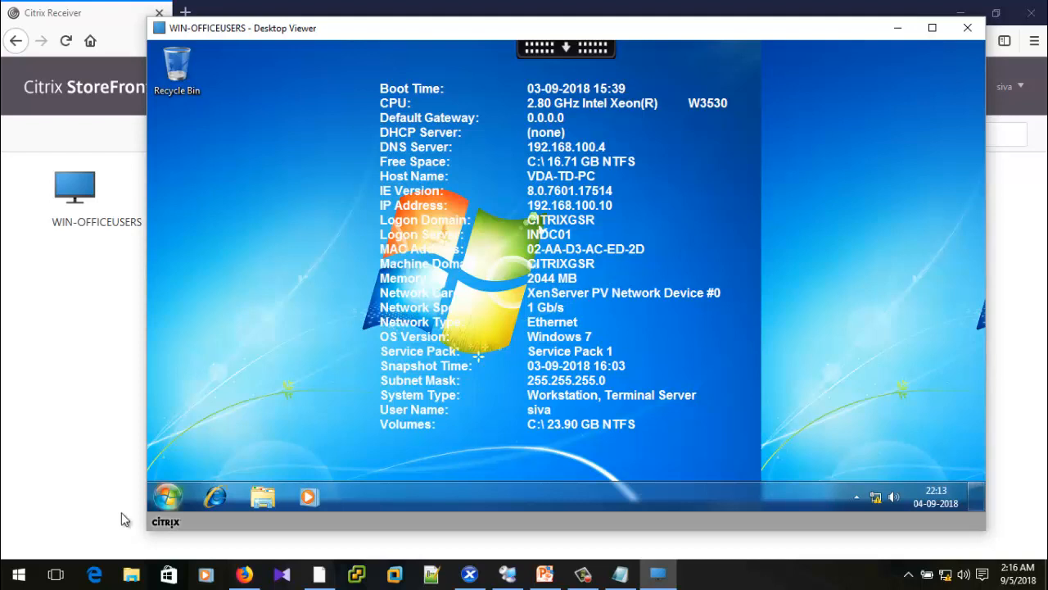
click(167, 496)
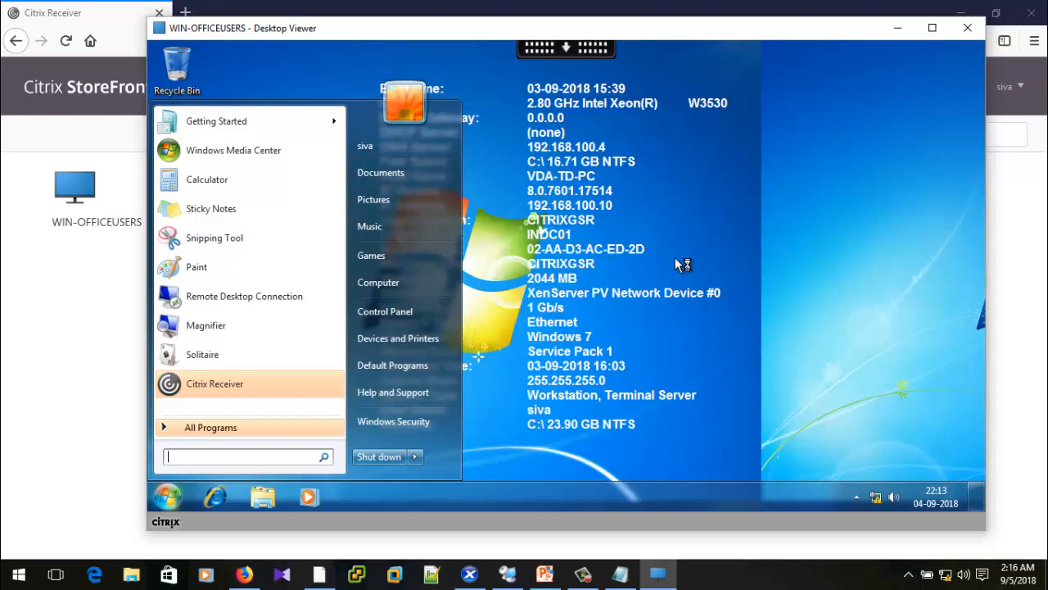
Log off from the Windows 7 virtual desktop session.
click(414, 457)
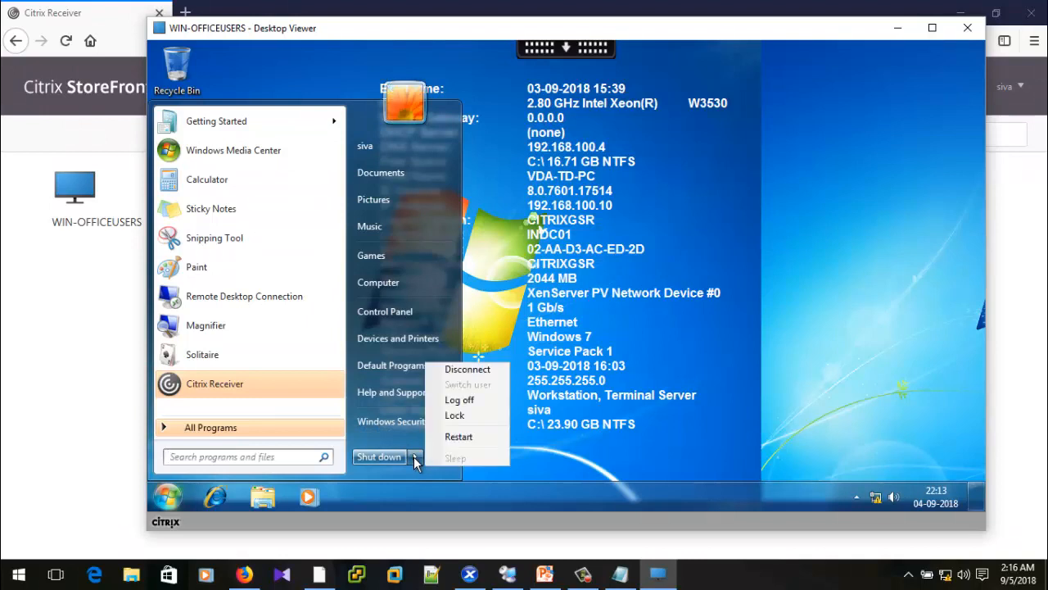
click(664, 413)
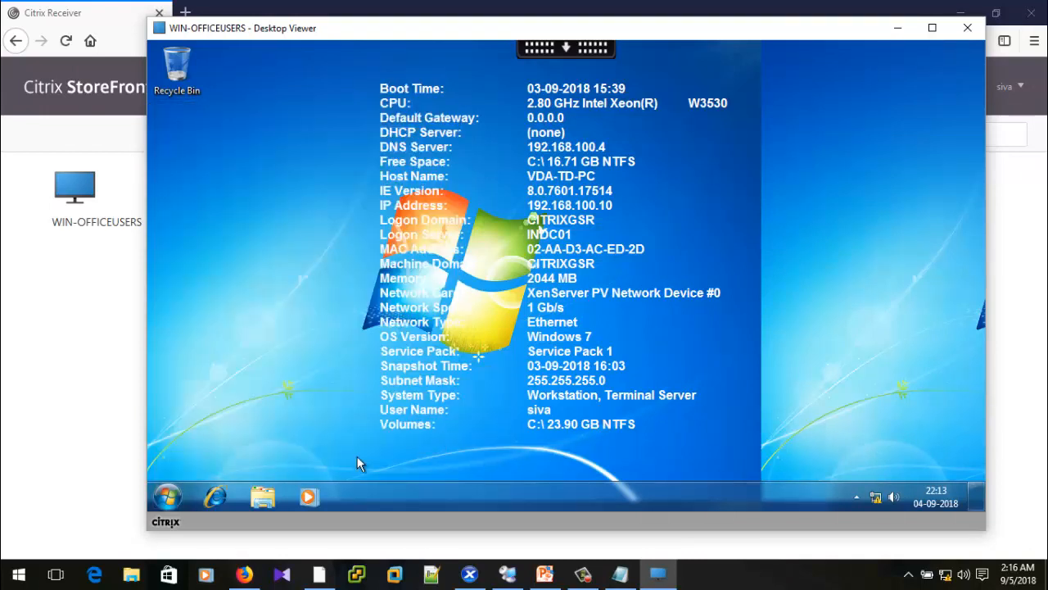
click(168, 496)
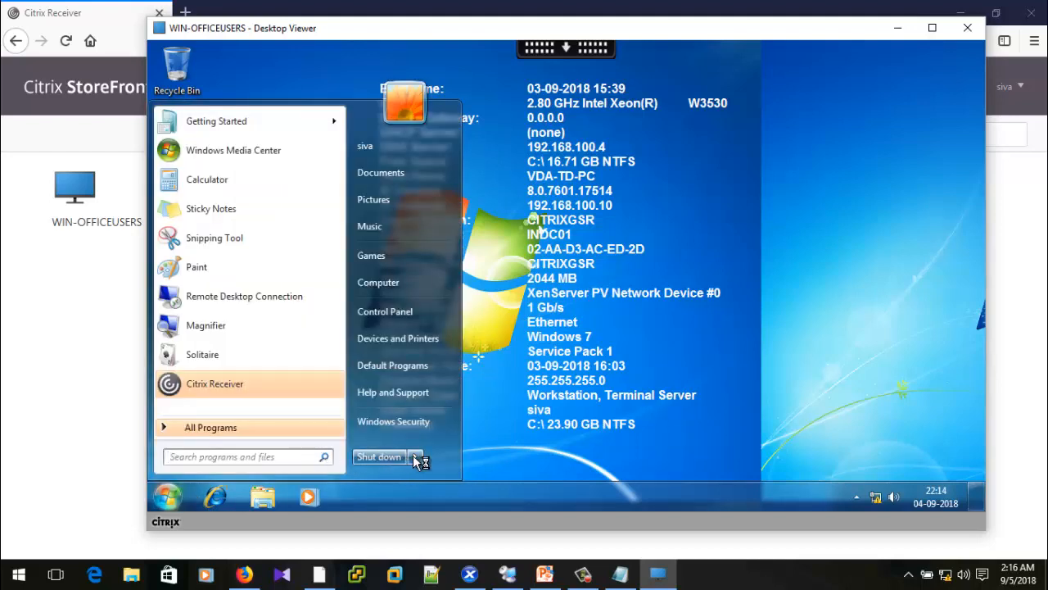
mouse_move(416, 460)
click(454, 403)
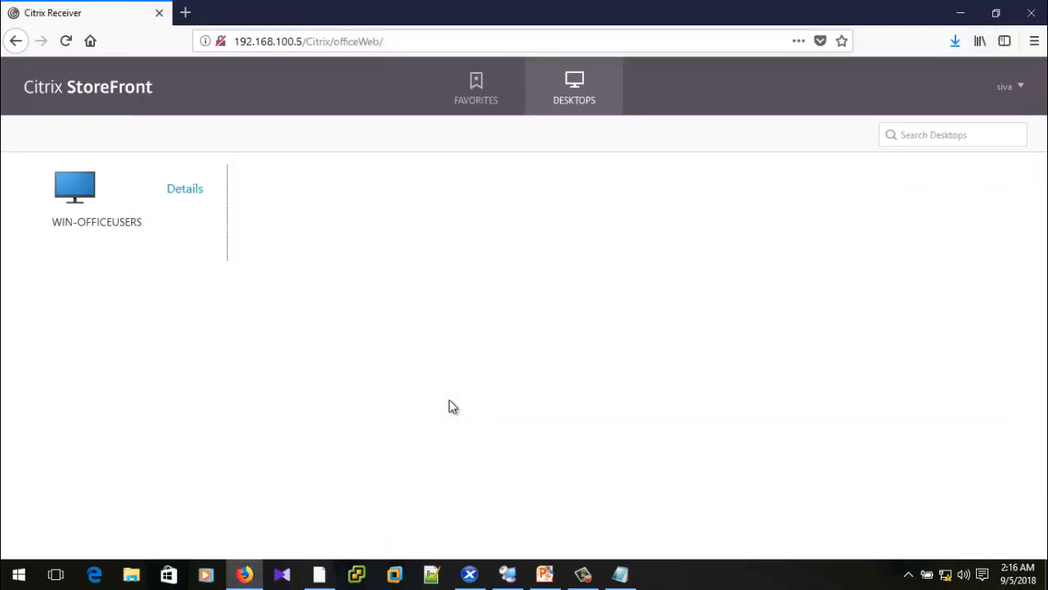
Relaunch the WIN-OFFICEUSERS desktop with Citrix Connection Manager and close Citrix Receiver's Add Account window in the session.
click(85, 214)
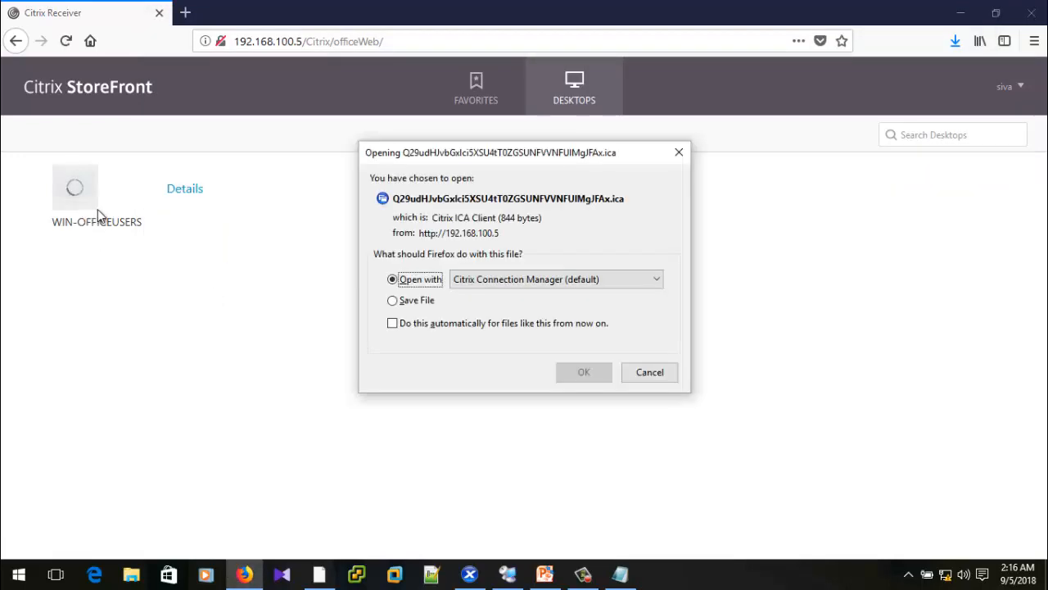
click(581, 373)
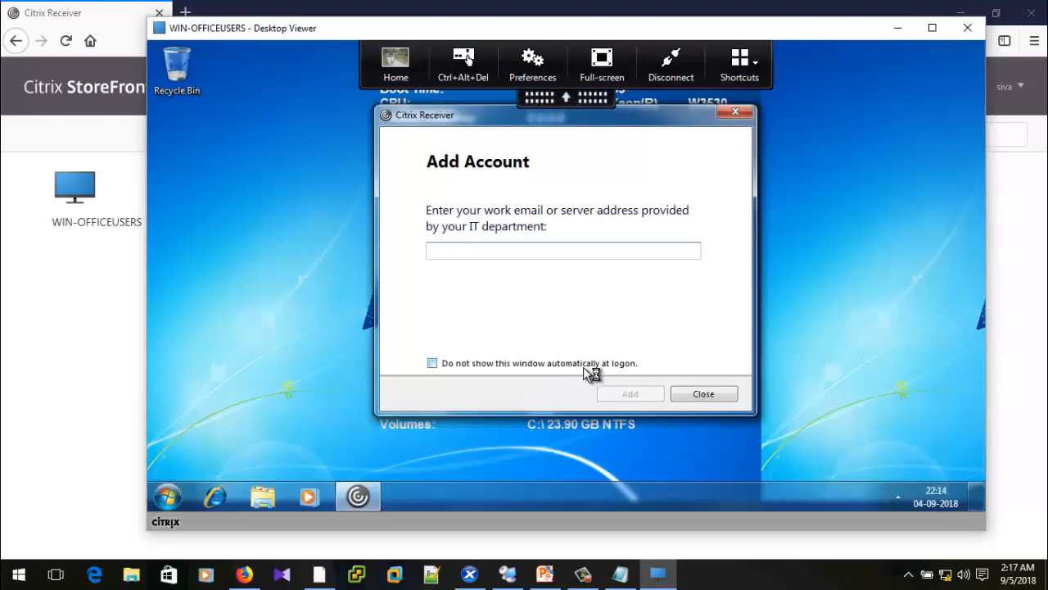
click(698, 395)
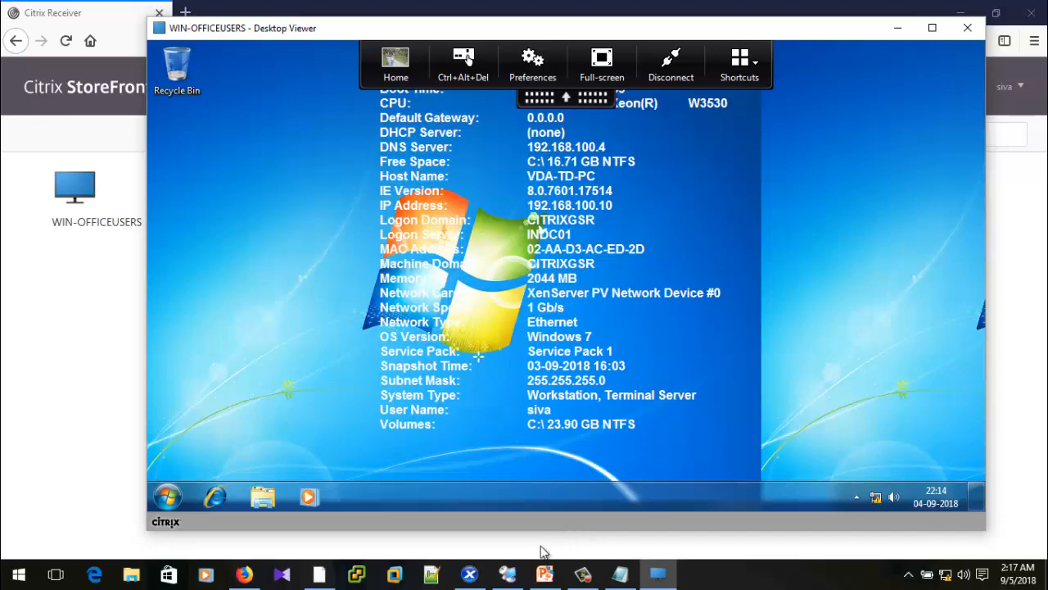
Switch to the remote Citrix Studio session, refresh the WIN-OFFICEUSERS search results and view the delivery group's sessions.
click(509, 573)
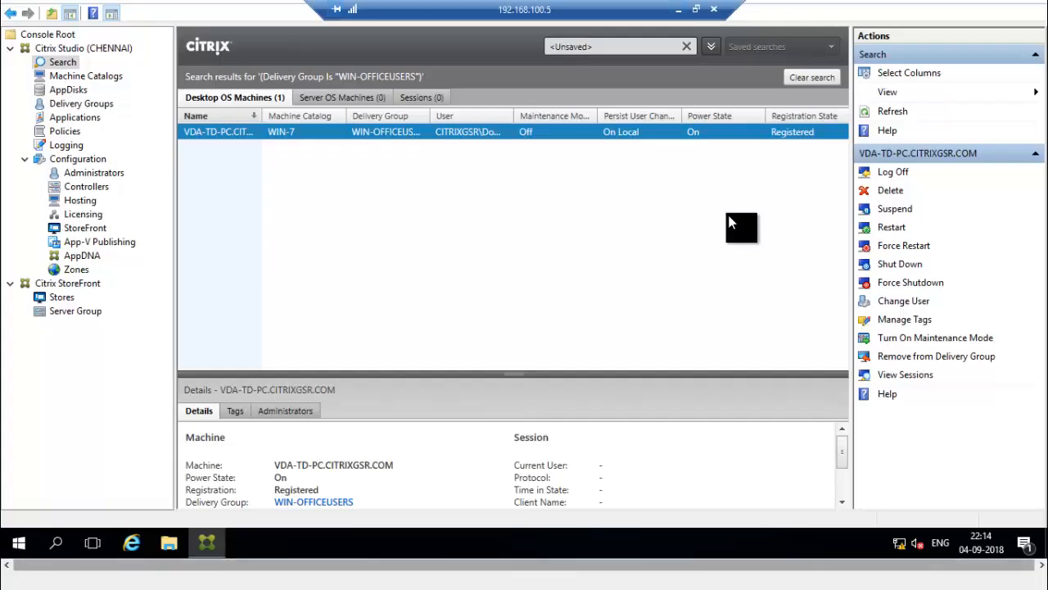
click(891, 115)
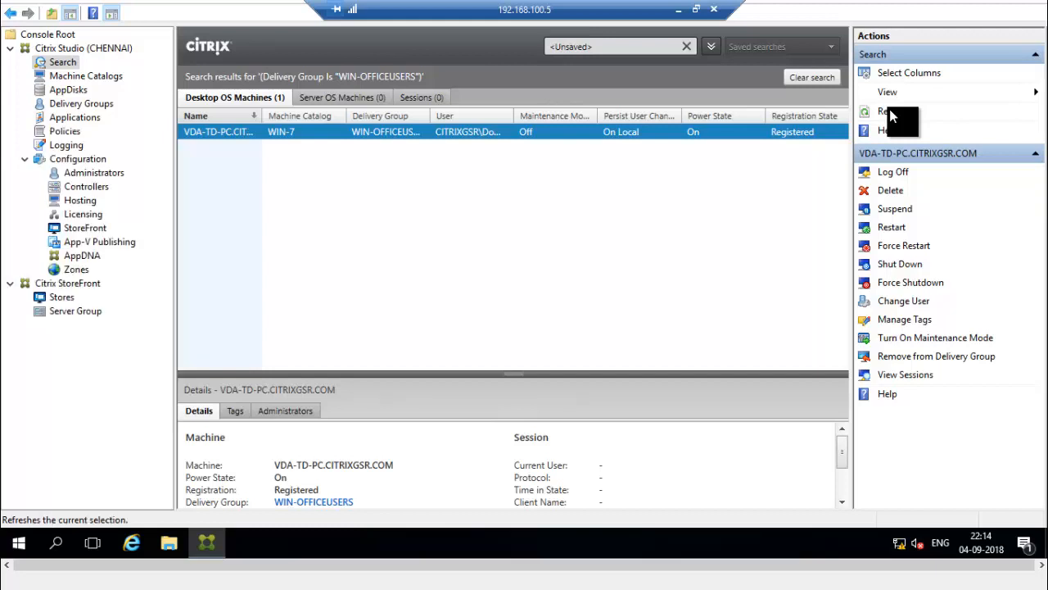
click(891, 114)
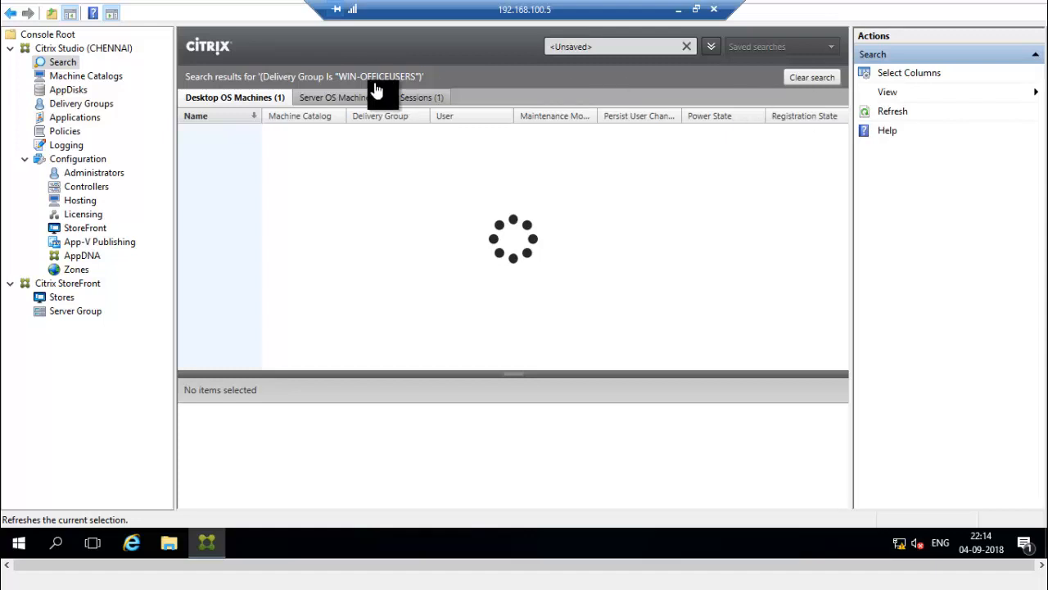
click(418, 98)
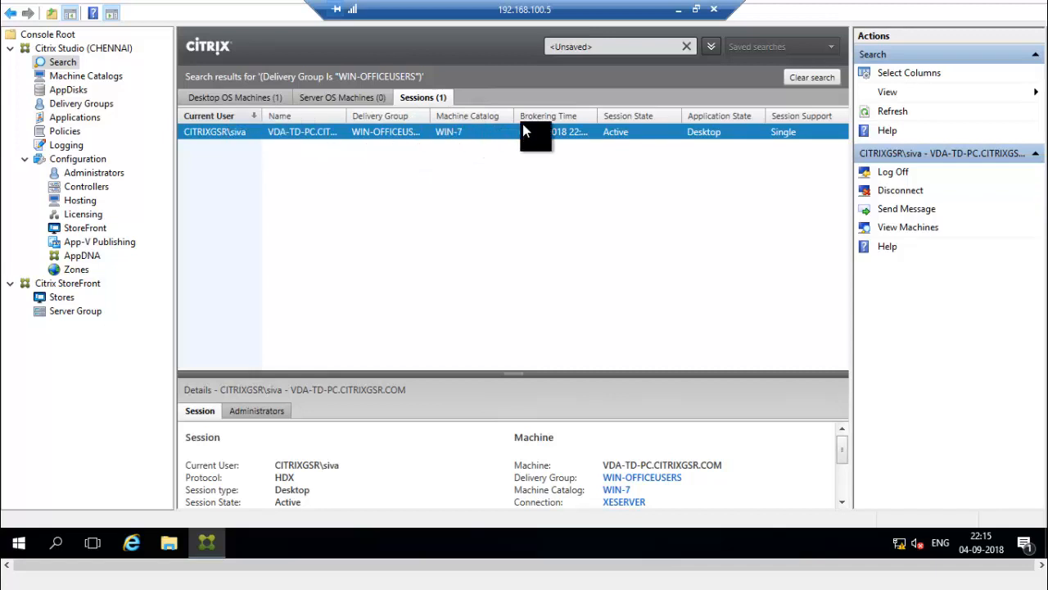
Check the Citrix StoreFront version in its About information and close the dialog.
click(89, 287)
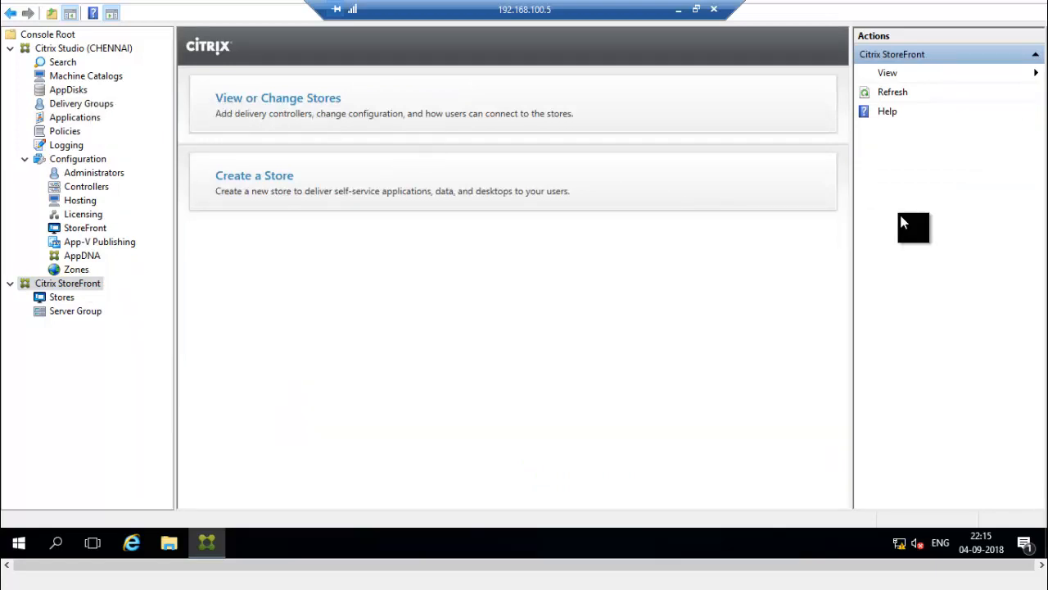
drag(1046, 200, 1046, 153)
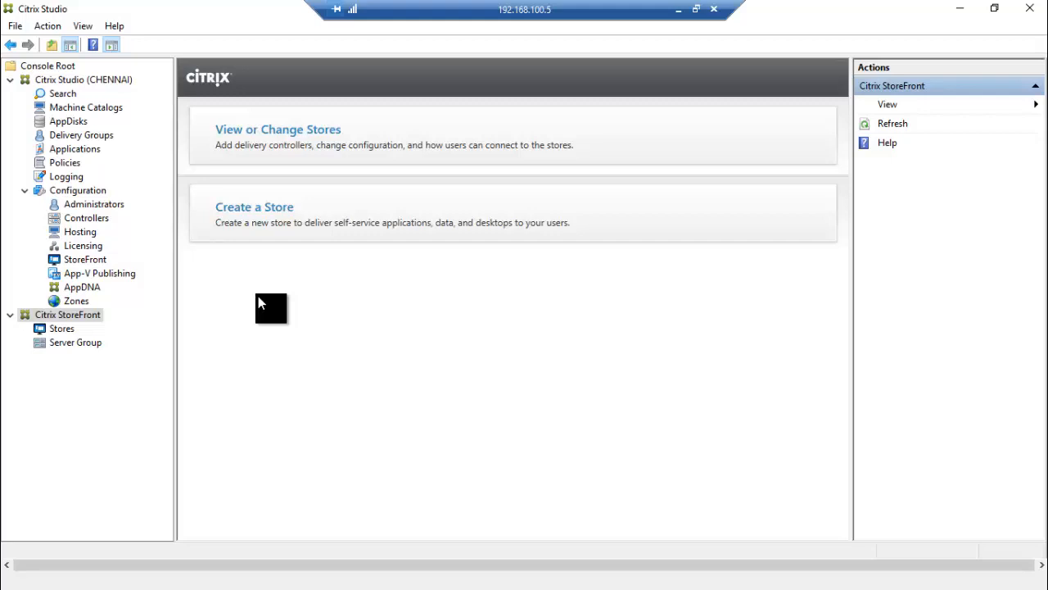
click(121, 31)
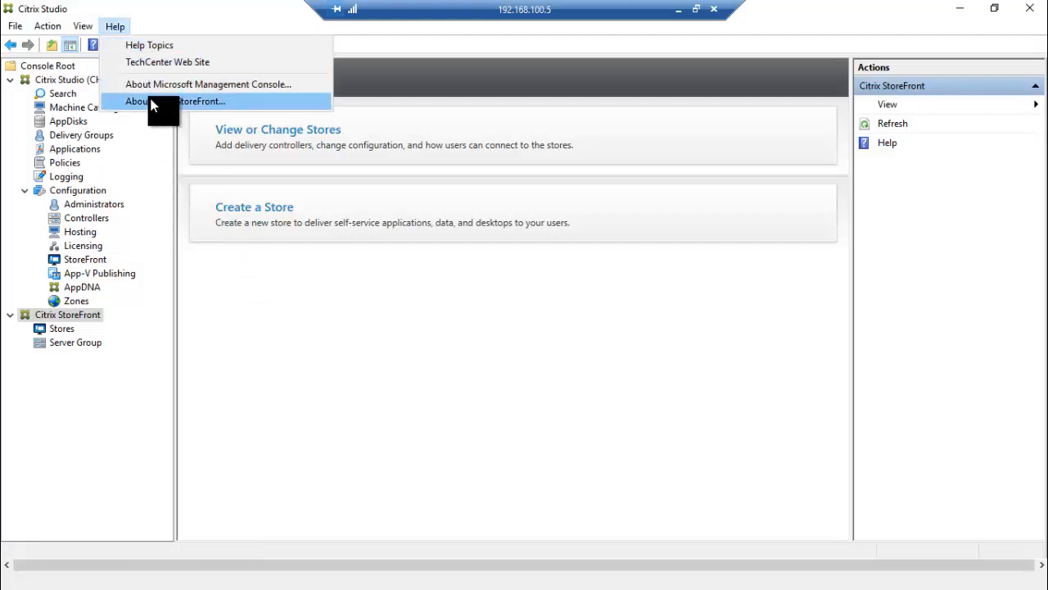
click(160, 102)
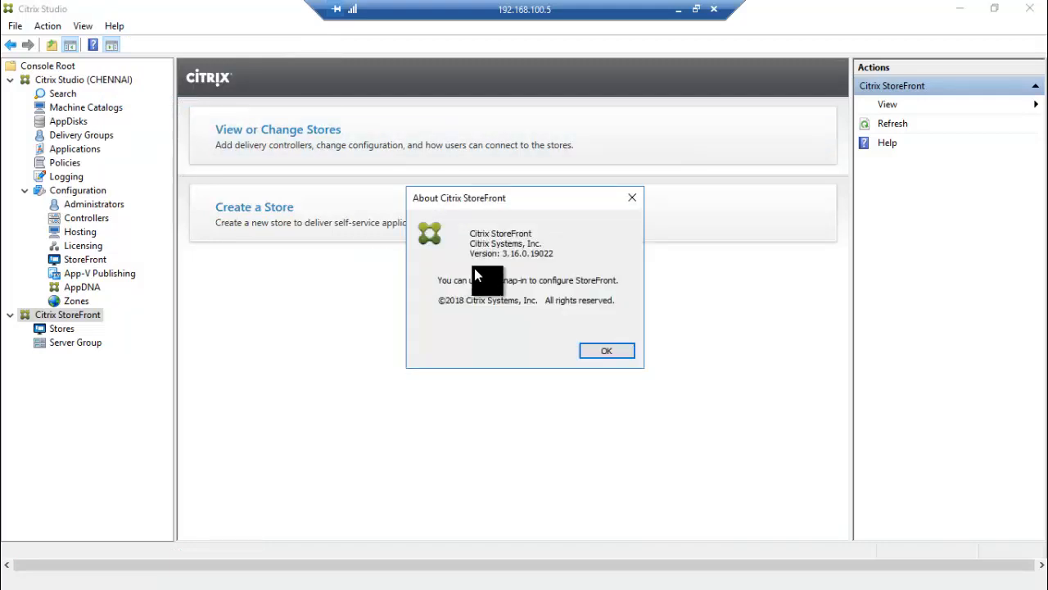
click(598, 352)
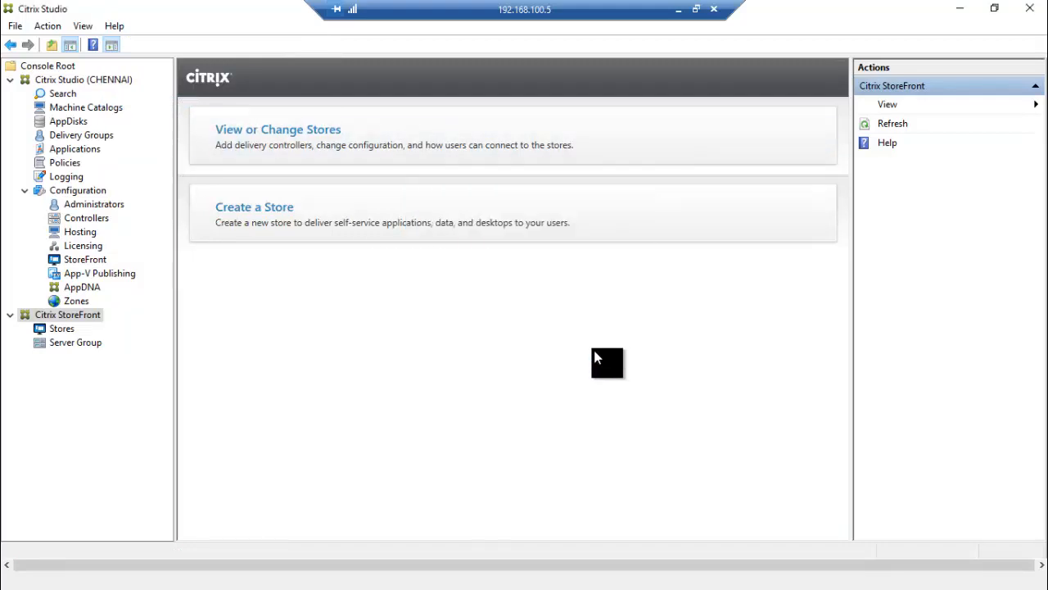
Check the Citrix Studio version for the CHENNAI site, close the About dialog and return to the WIN-OFFICEUSERS desktop.
click(88, 79)
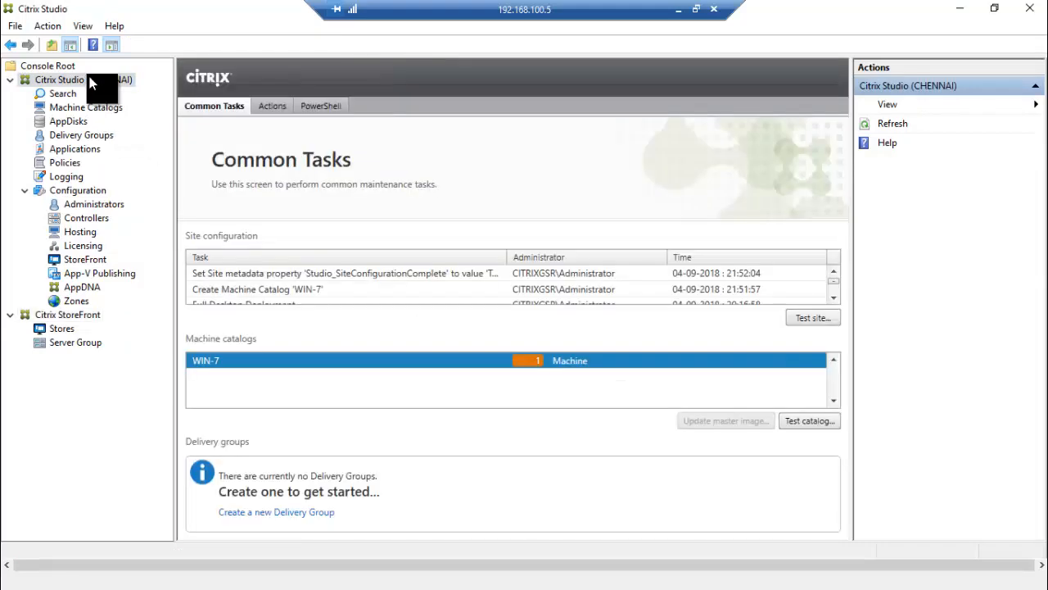
click(113, 26)
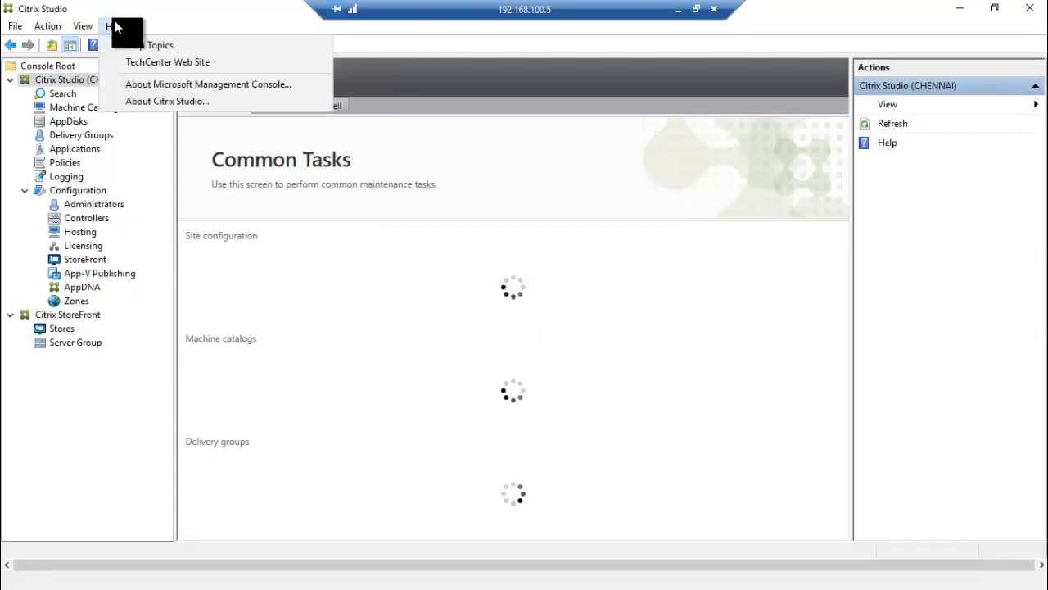
click(160, 101)
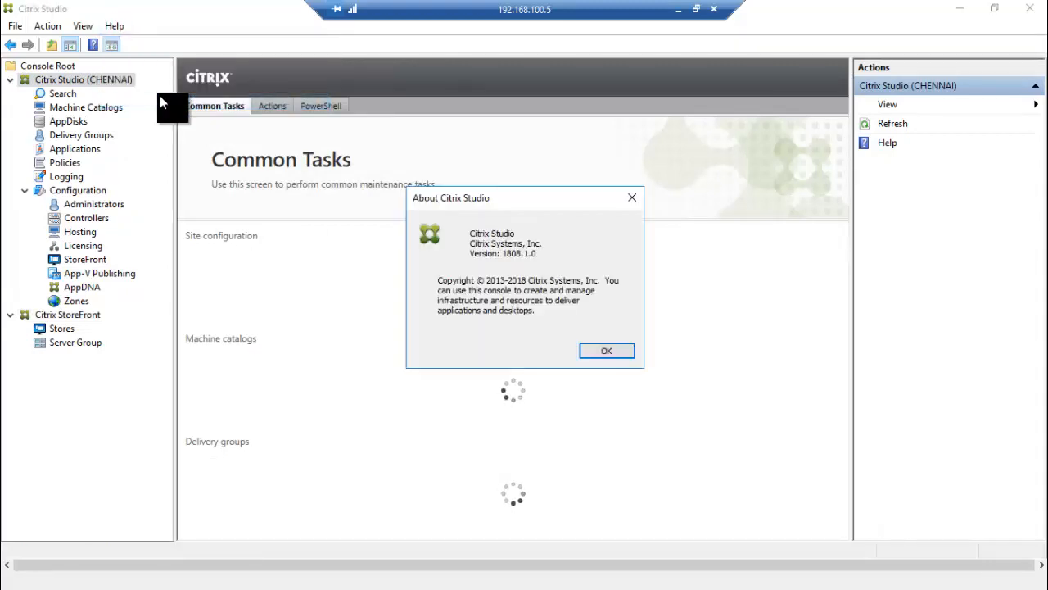
click(624, 354)
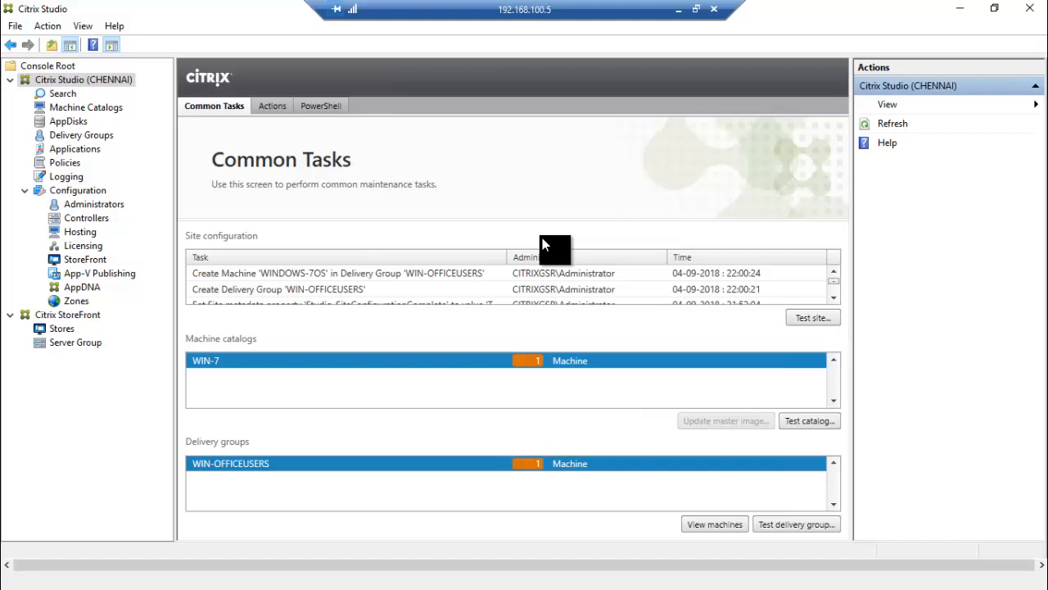
click(680, 12)
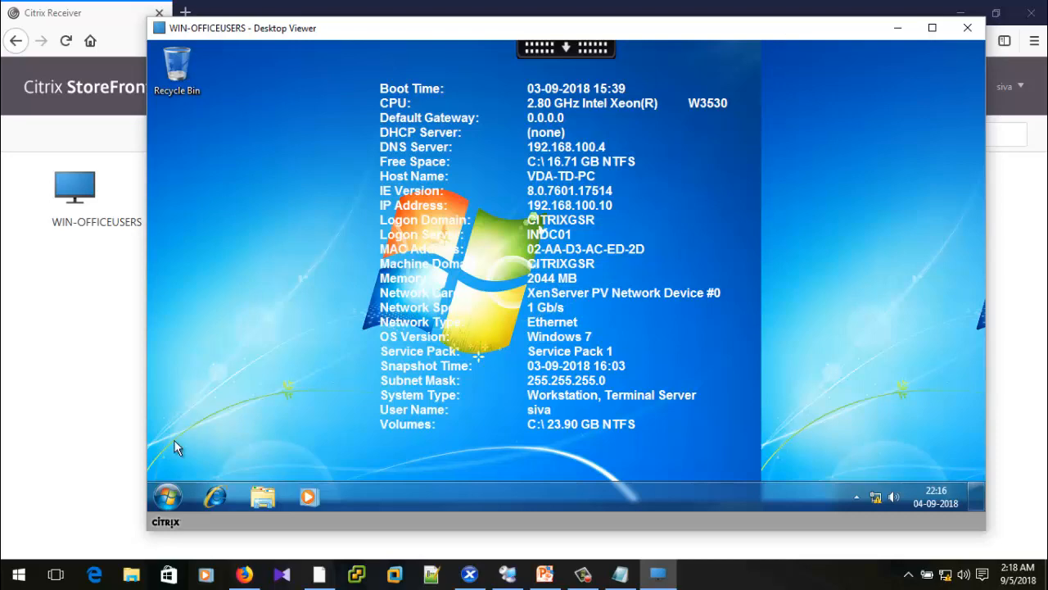